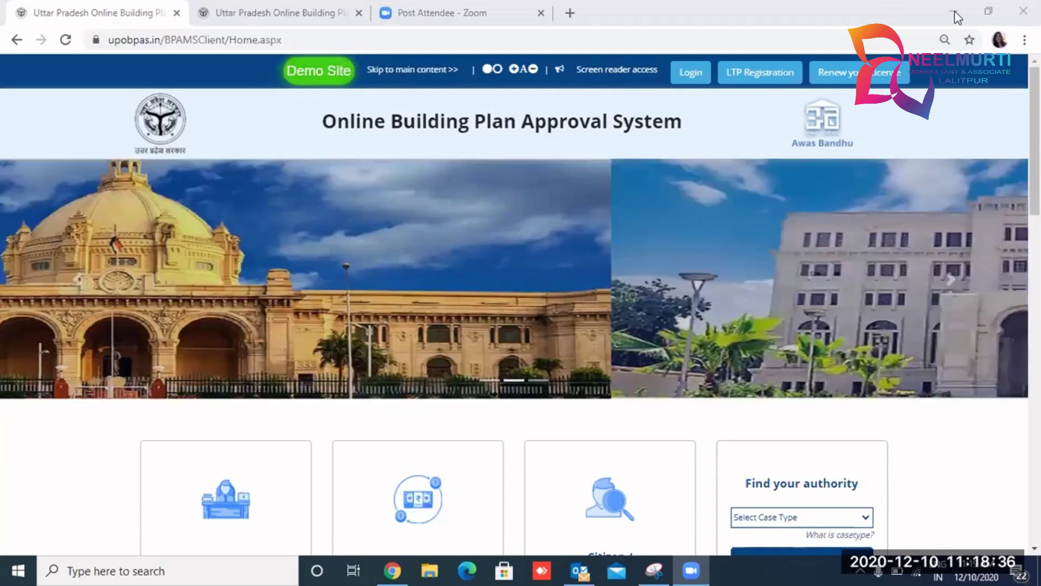
- Scroll down the home page and open the demo site user manual
scroll(503, 175, down, 15)
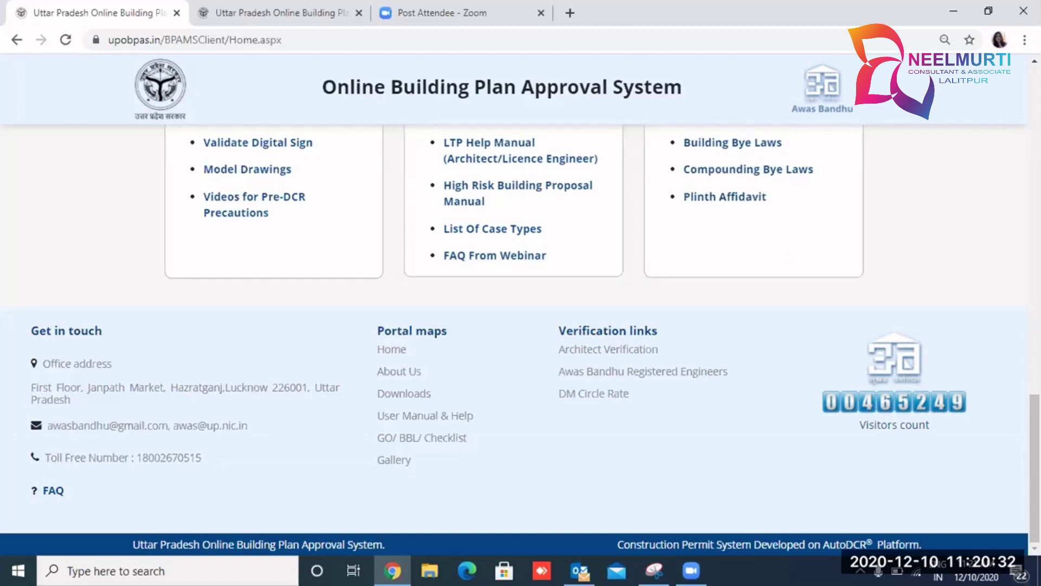
drag(1035, 468, 1035, 278)
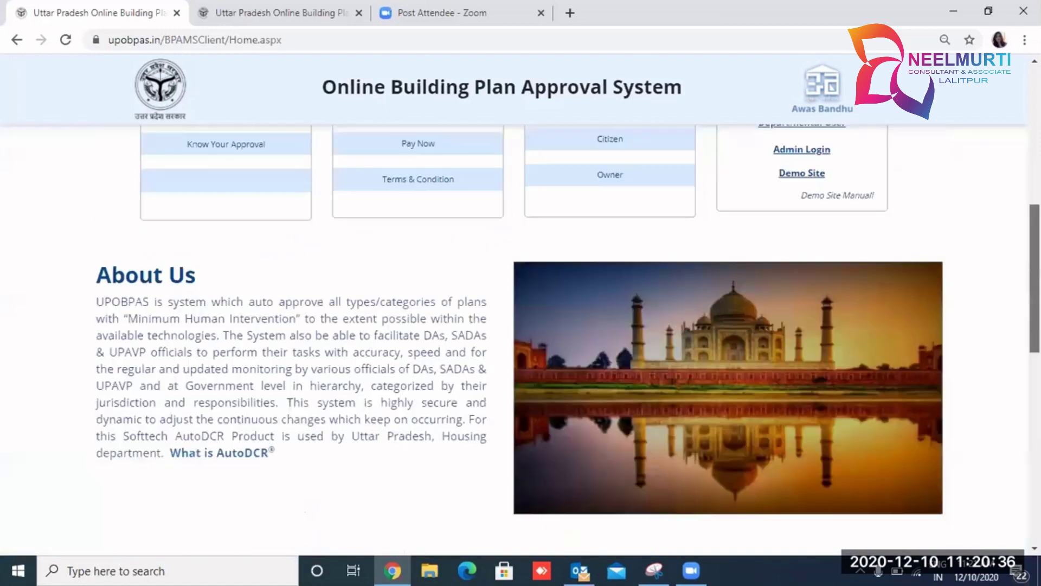
drag(1035, 278, 1035, 141)
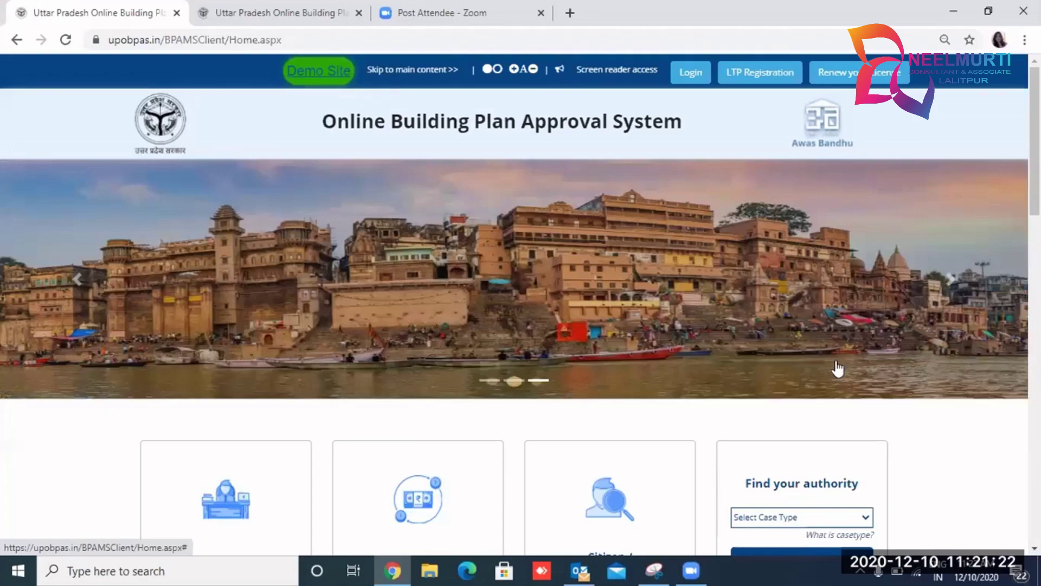
scroll(838, 369, down, 2)
scroll(837, 370, down, 3)
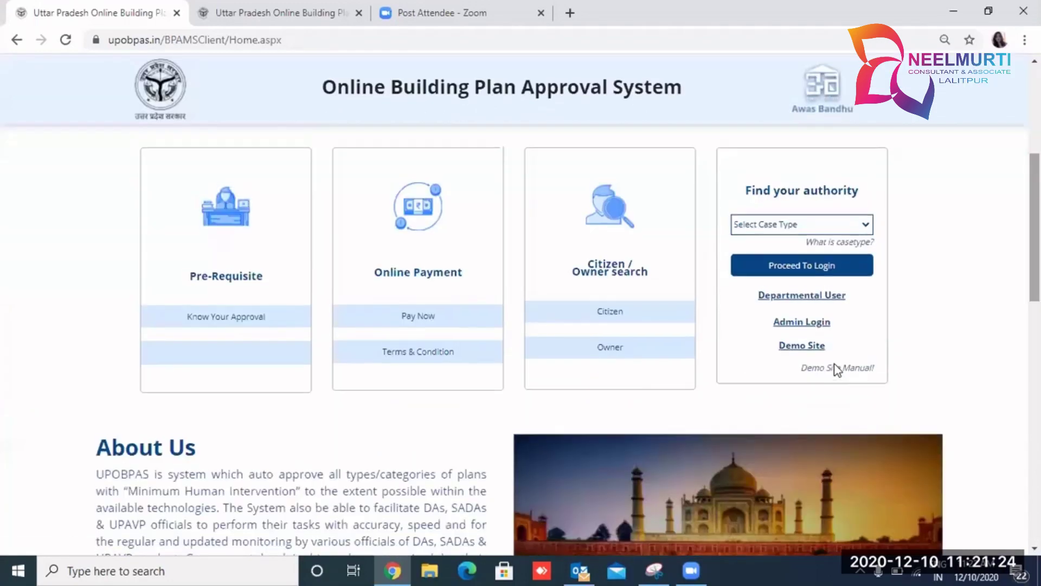
click(834, 365)
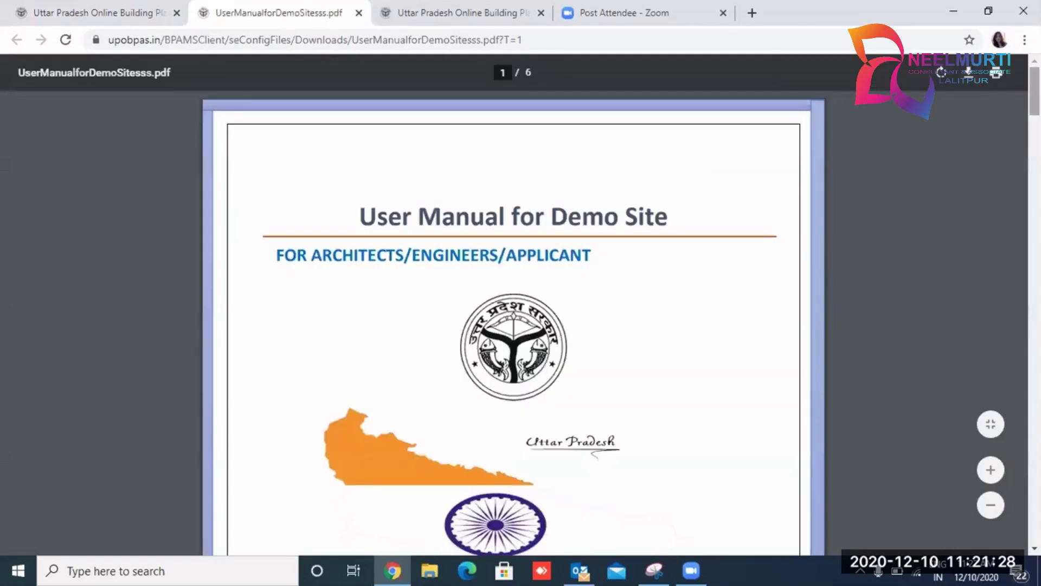
- Read through the demo site user manual, then close it to return home
scroll(513, 325, down, 15)
scroll(513, 325, down, 4)
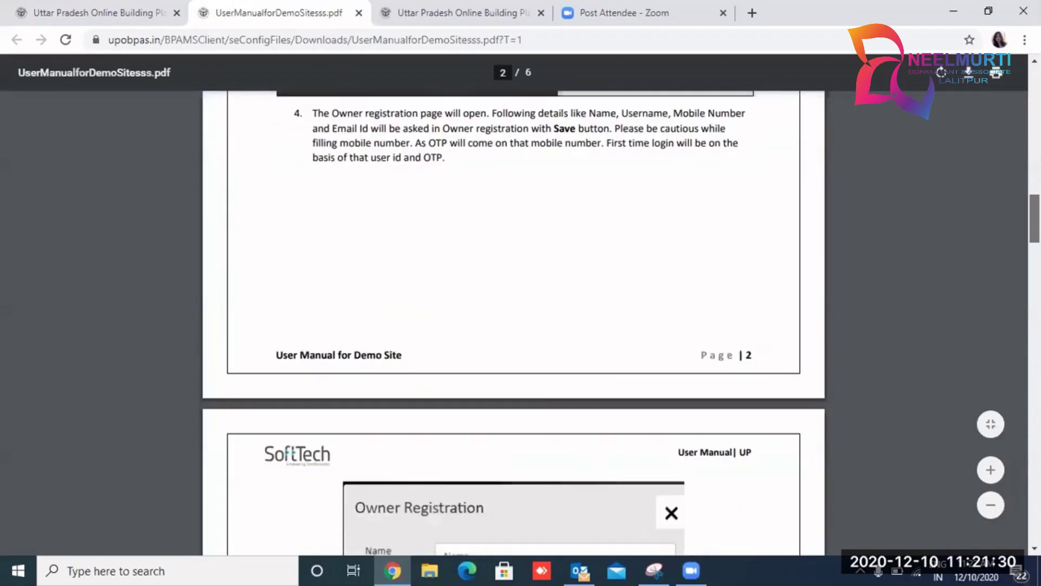
scroll(513, 325, down, 4)
scroll(513, 326, down, 16)
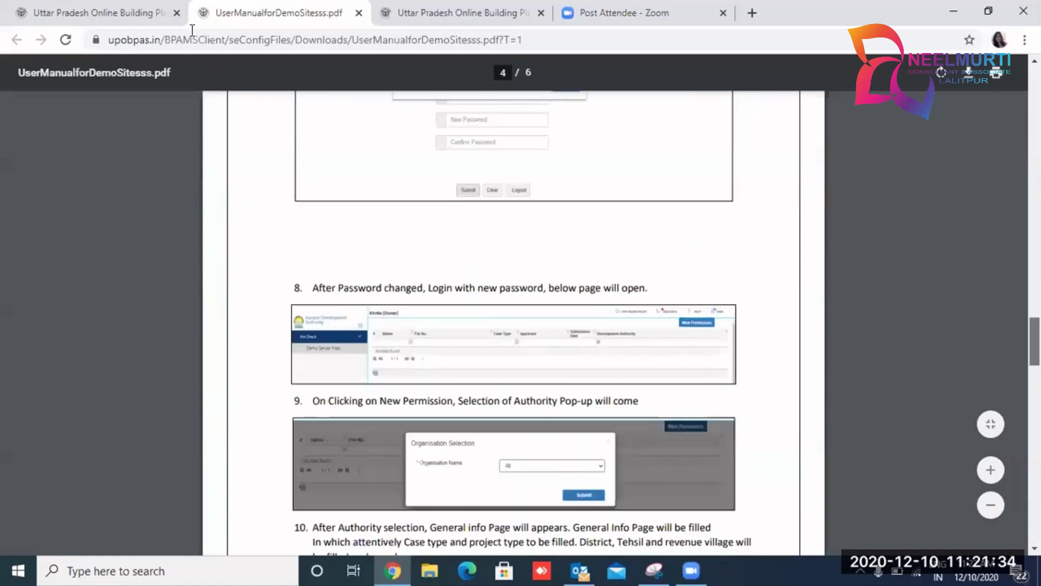
scroll(192, 30, up, 8)
scroll(897, 265, up, 12)
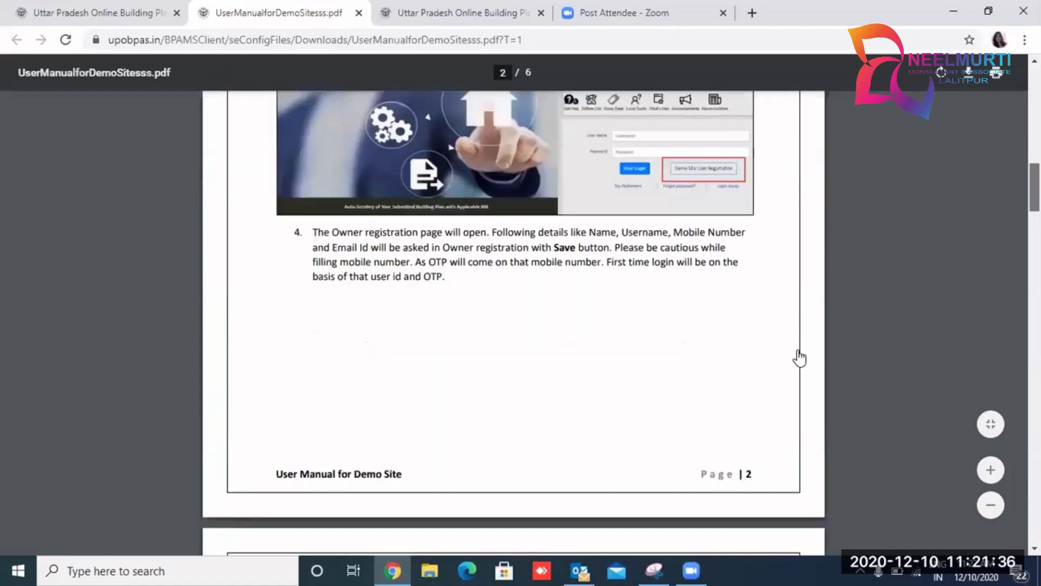
scroll(800, 350, up, 9)
key(ctrl+w)
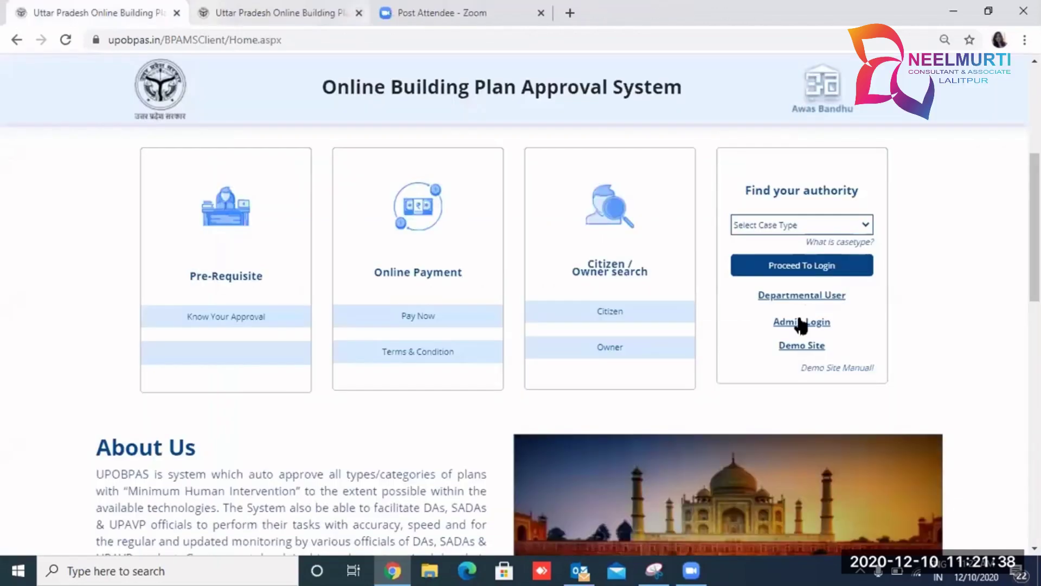
- Visit Admin Login, return home, and open the Demo Site login page, highlighting its title
click(801, 323)
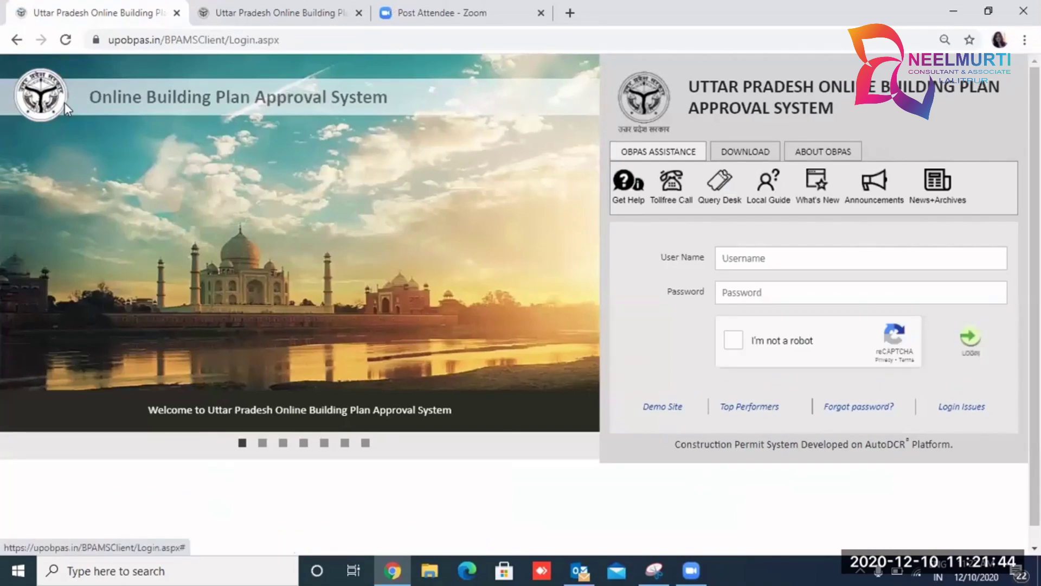
click(328, 120)
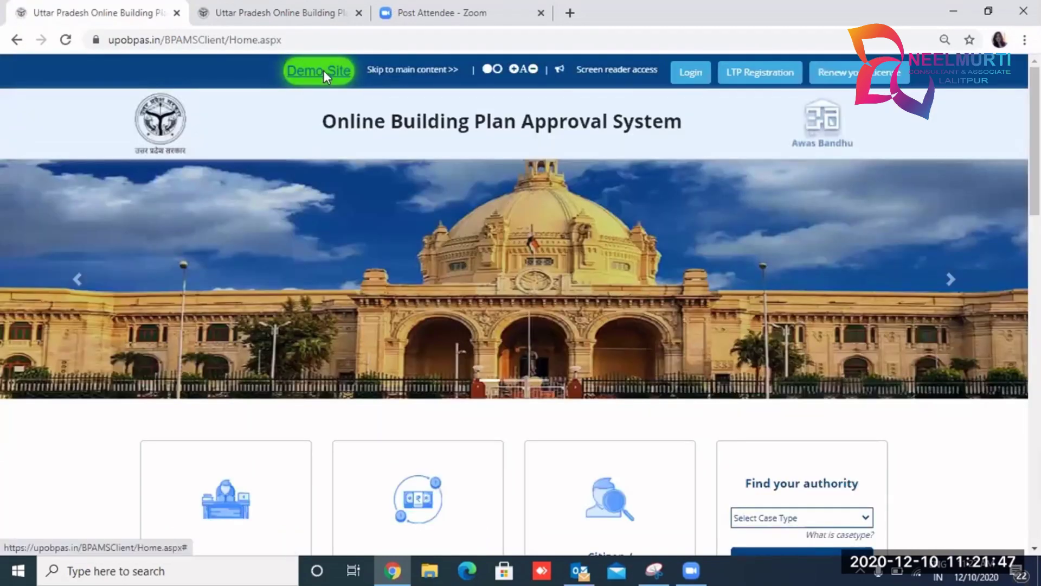
click(323, 70)
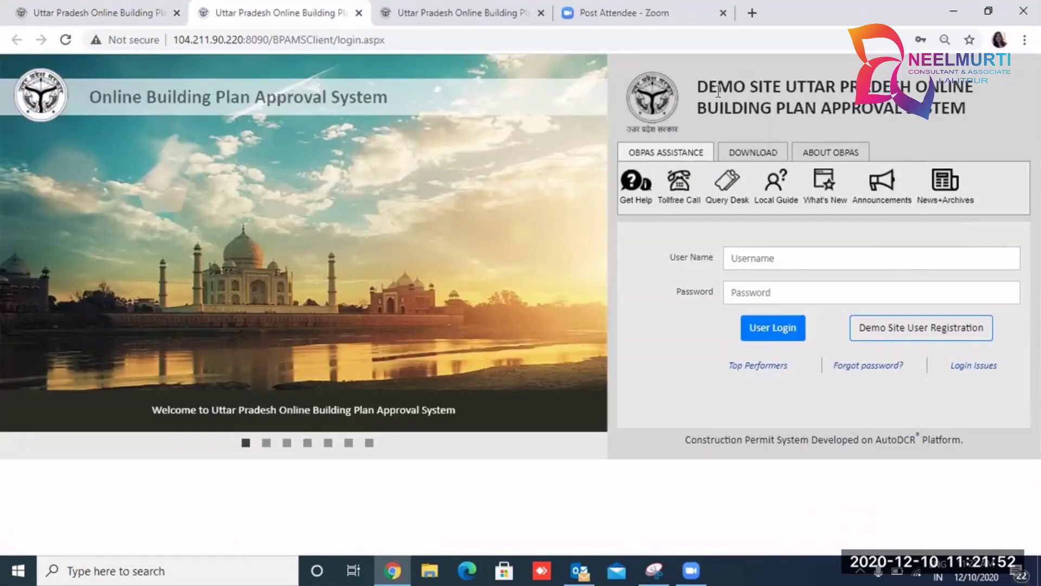
drag(701, 88, 787, 87)
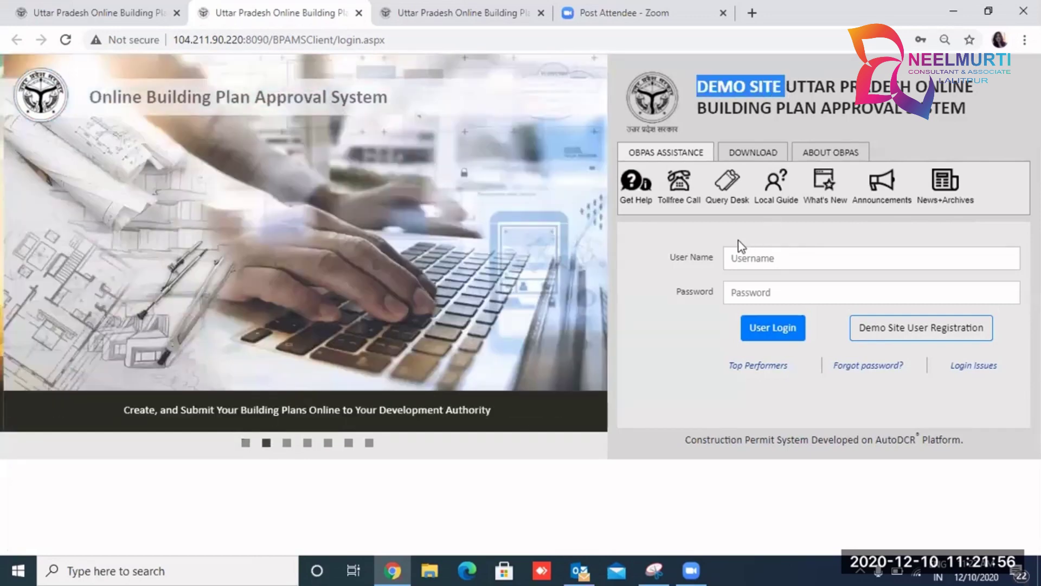
click(878, 308)
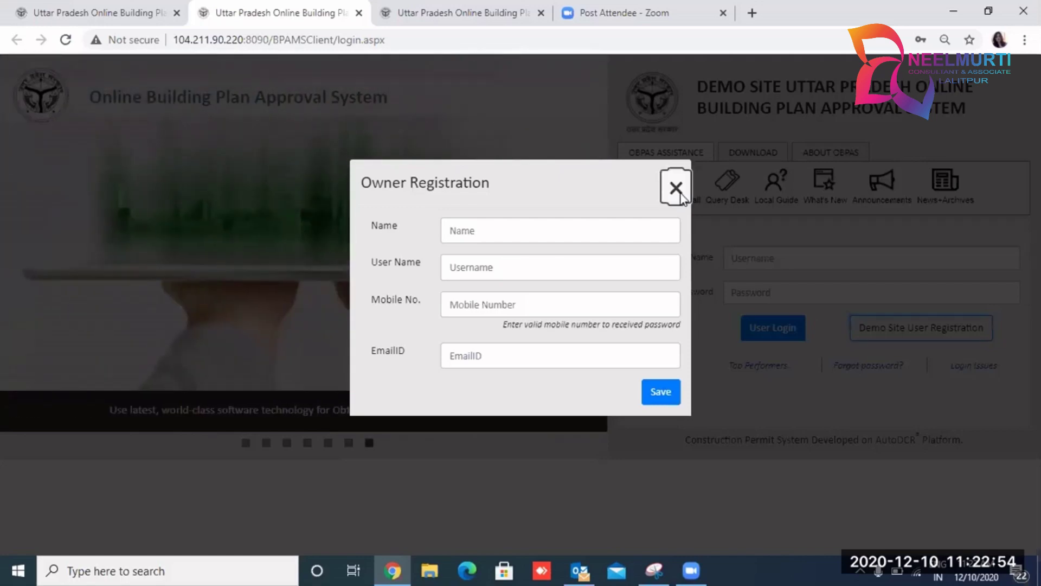
click(676, 190)
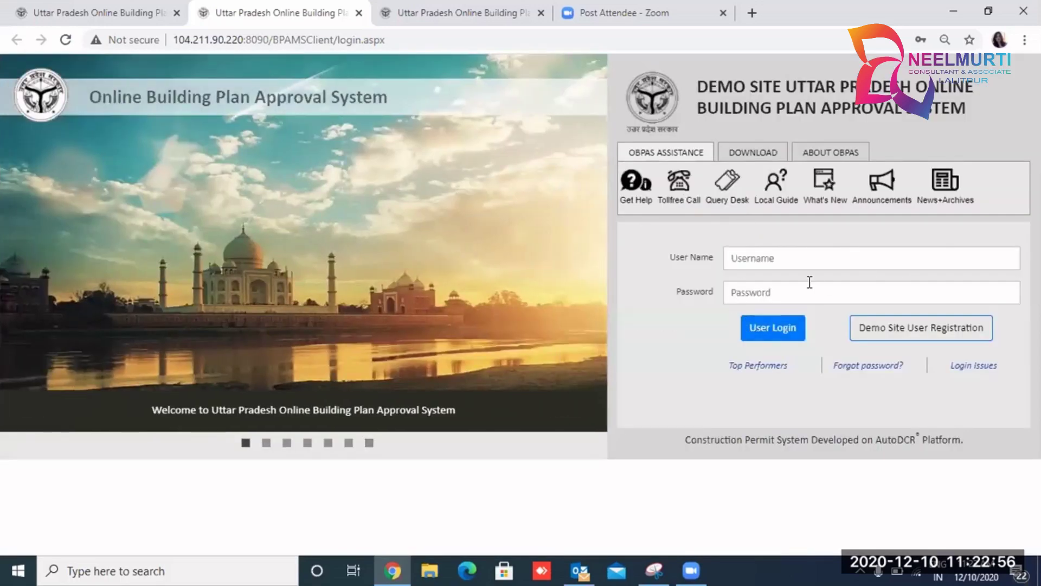
- Try signing in with the owner's username and dismiss the invalid username or password error
click(791, 255)
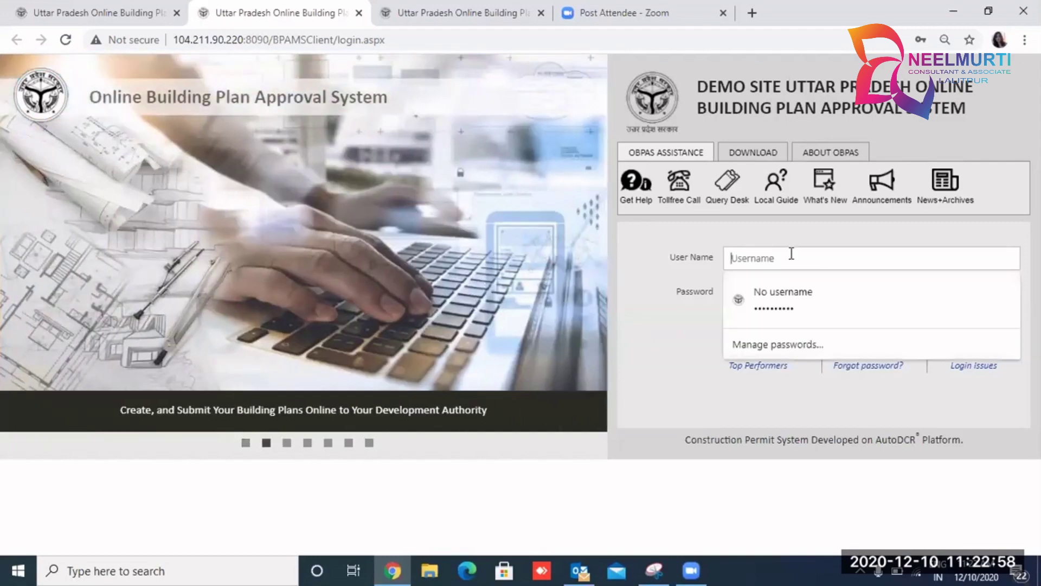
text(pra)
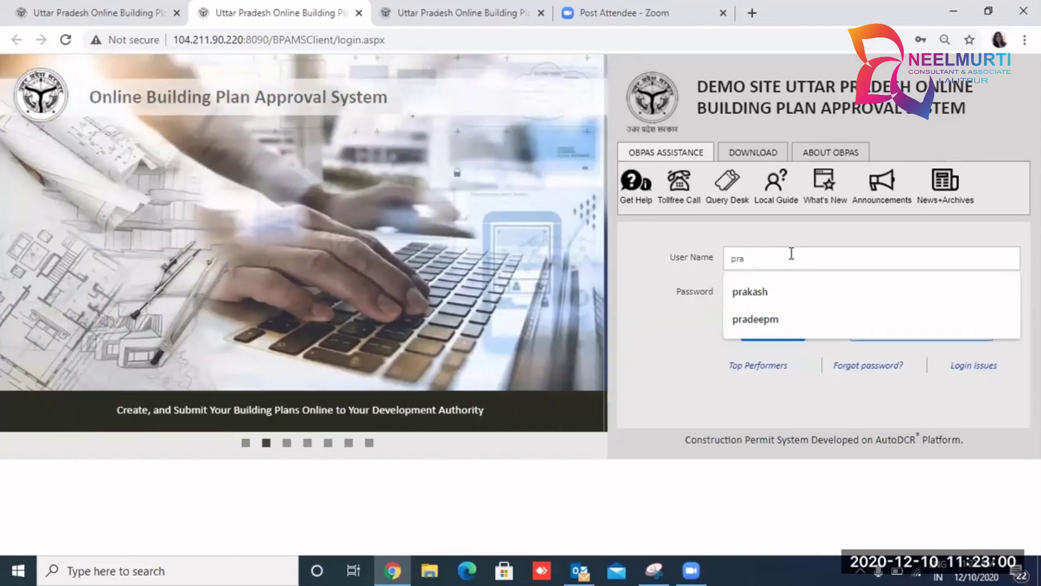
text(kash)
text(p)
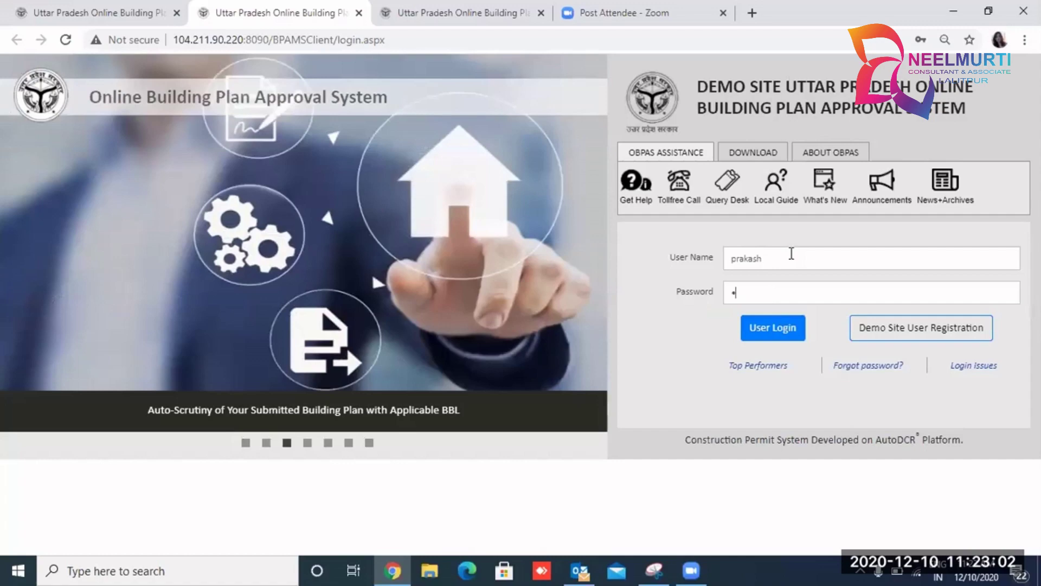
text(••)
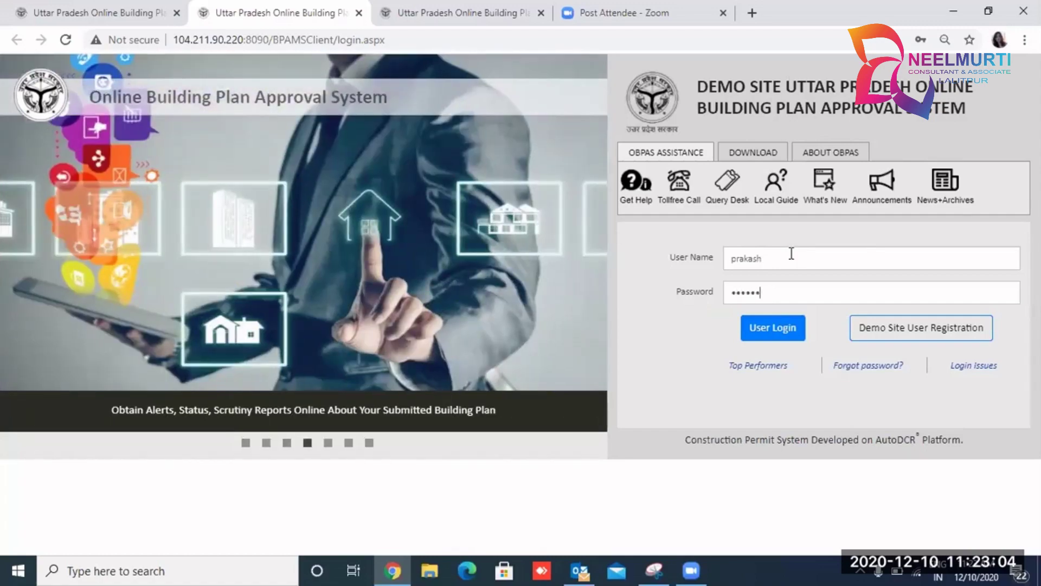
click(774, 330)
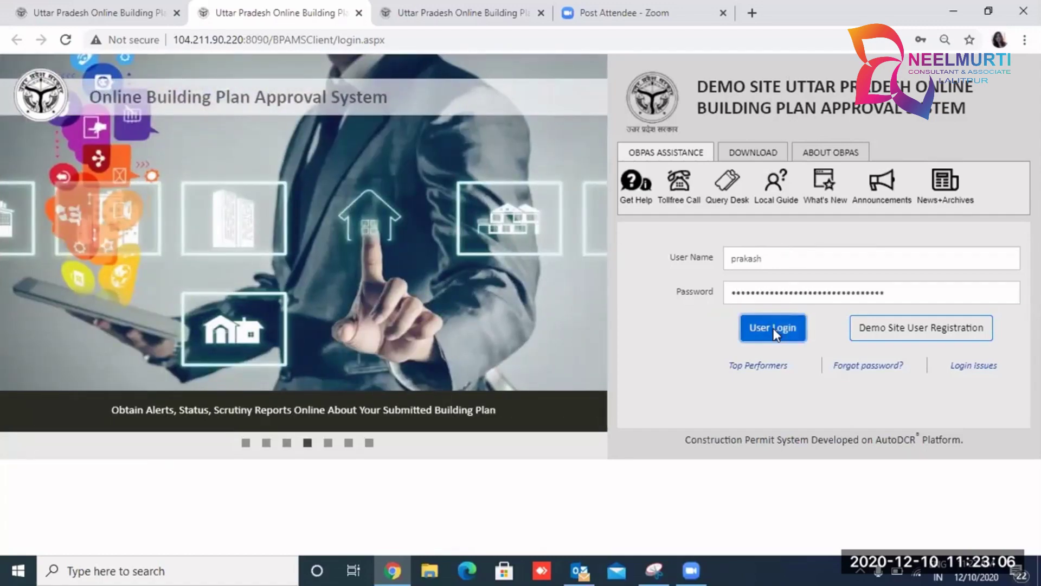
click(980, 265)
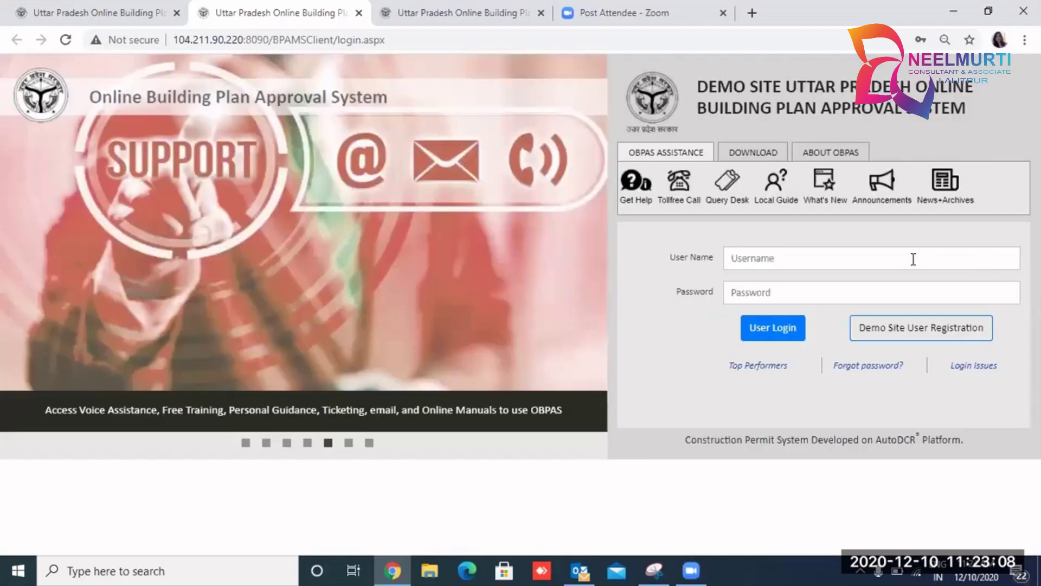
- Re-enter the owner's username and password and sign in to the dashboard
click(884, 260)
text(prakash)
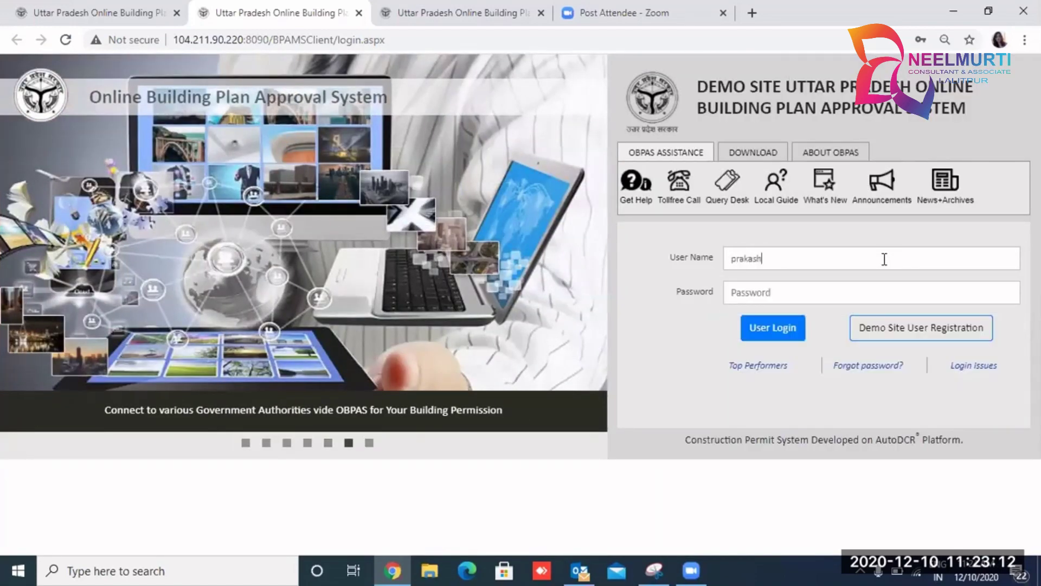
key(Tab)
text(•)
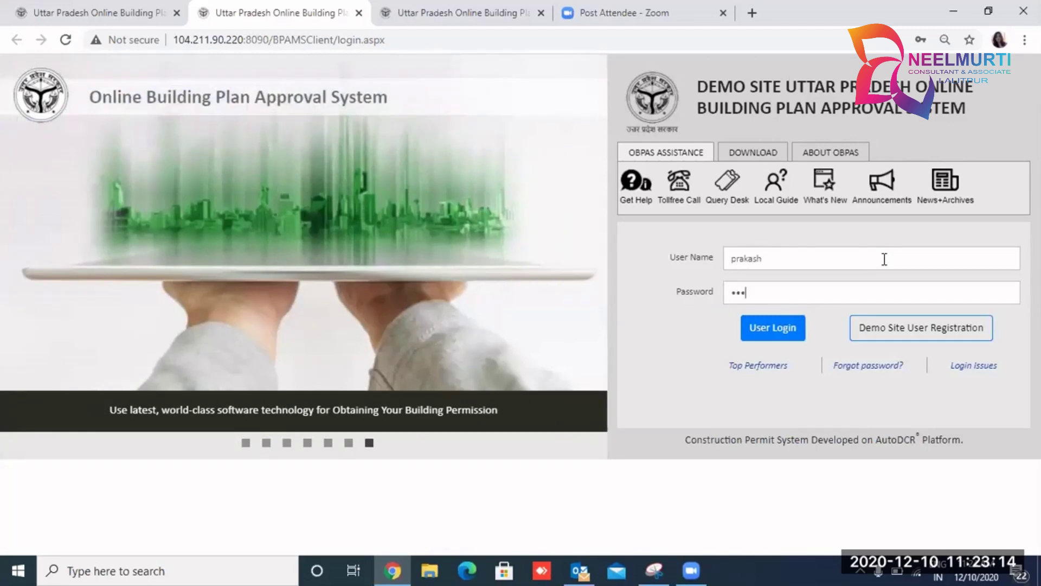
text(•••••••••)
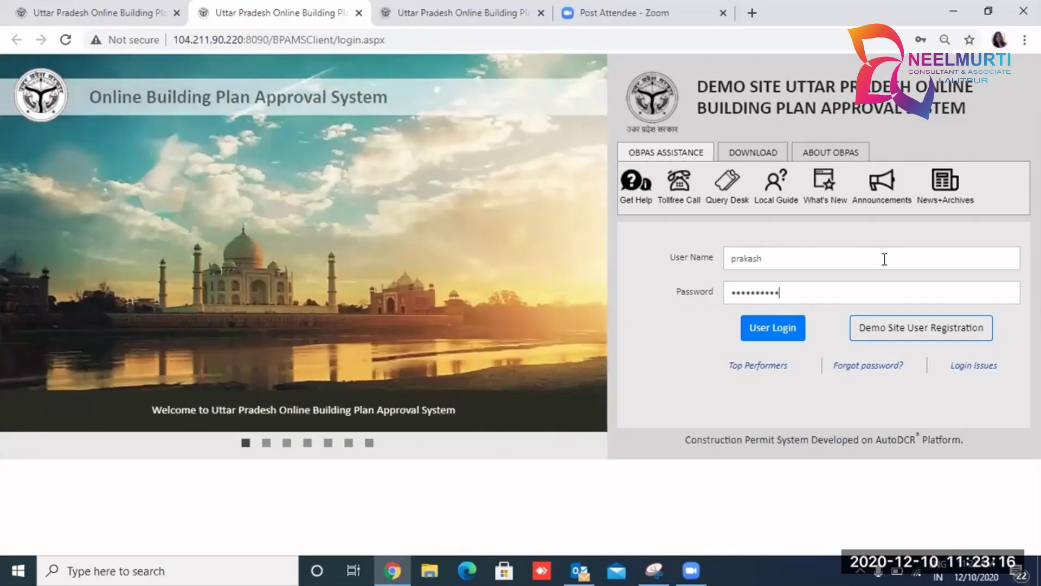
click(783, 336)
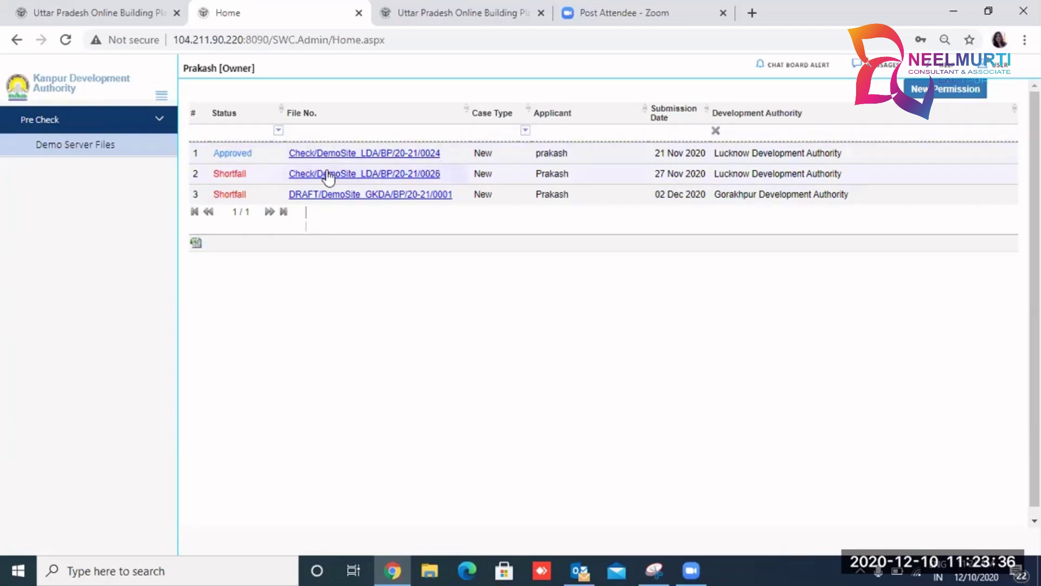
- Open the approved 21 Nov 2020 building plan file, keeping Lucknow as district
click(370, 157)
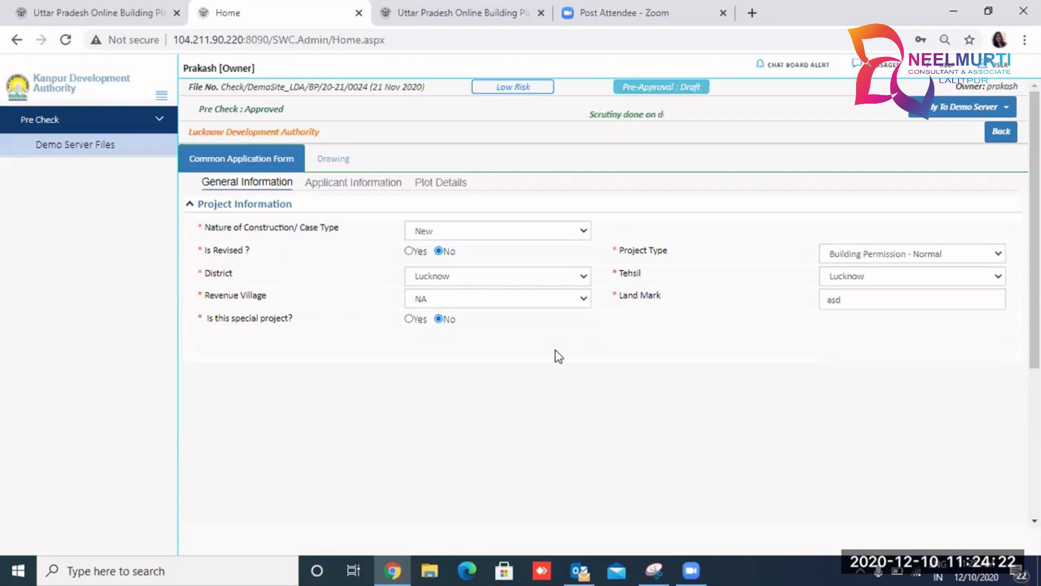
click(523, 280)
click(524, 305)
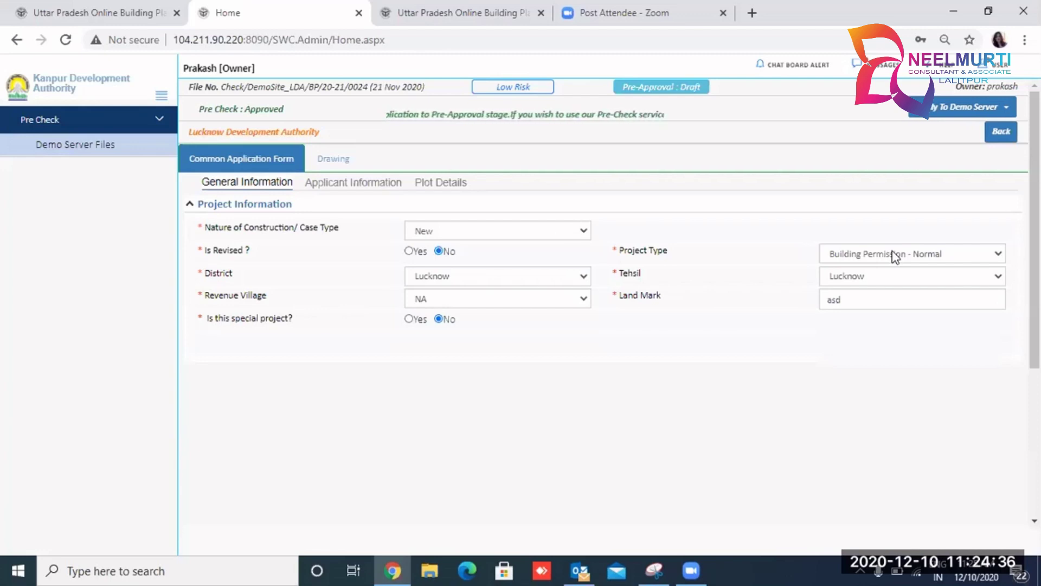
- Review the architect and applicant details, then show the Plot Details section
click(362, 185)
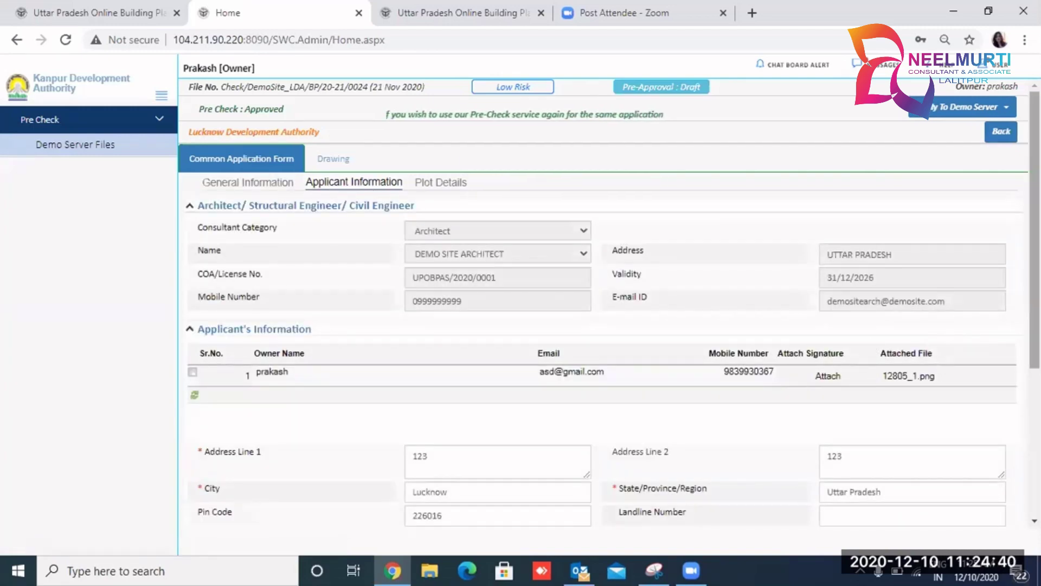
scroll(602, 303, down, 4)
scroll(583, 238, up, 4)
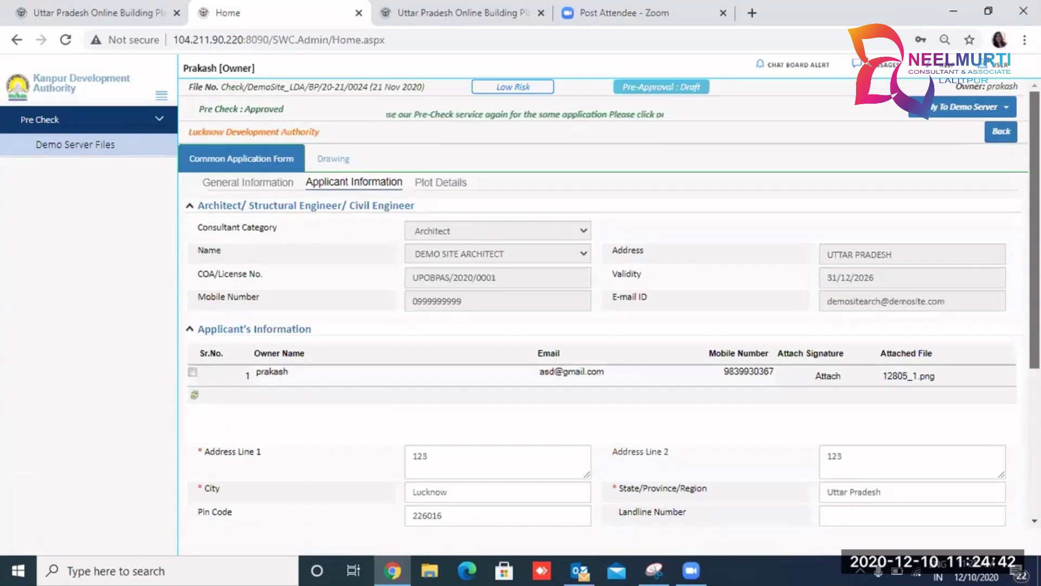
click(449, 184)
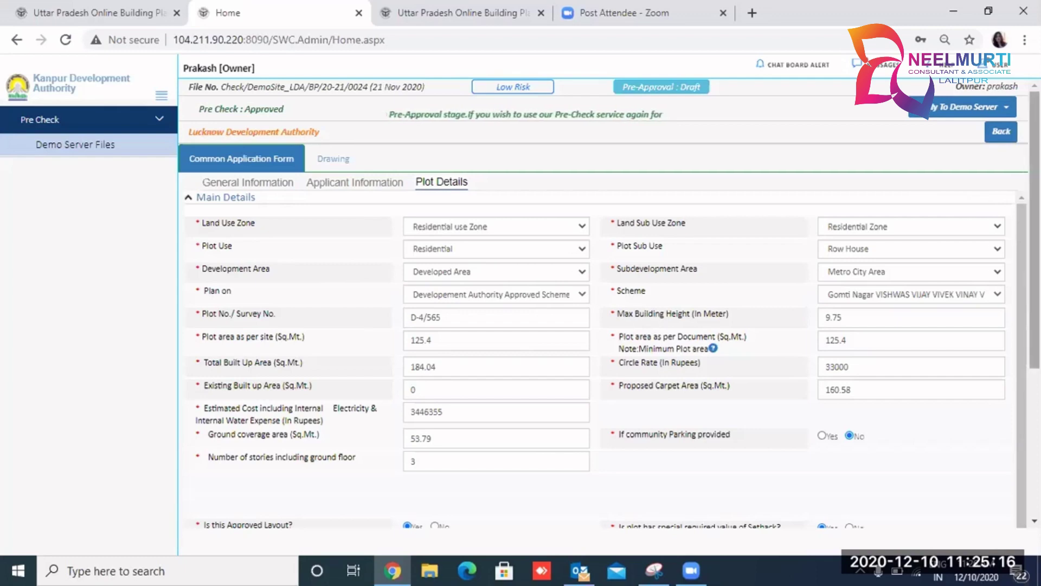
scroll(602, 325, down, 3)
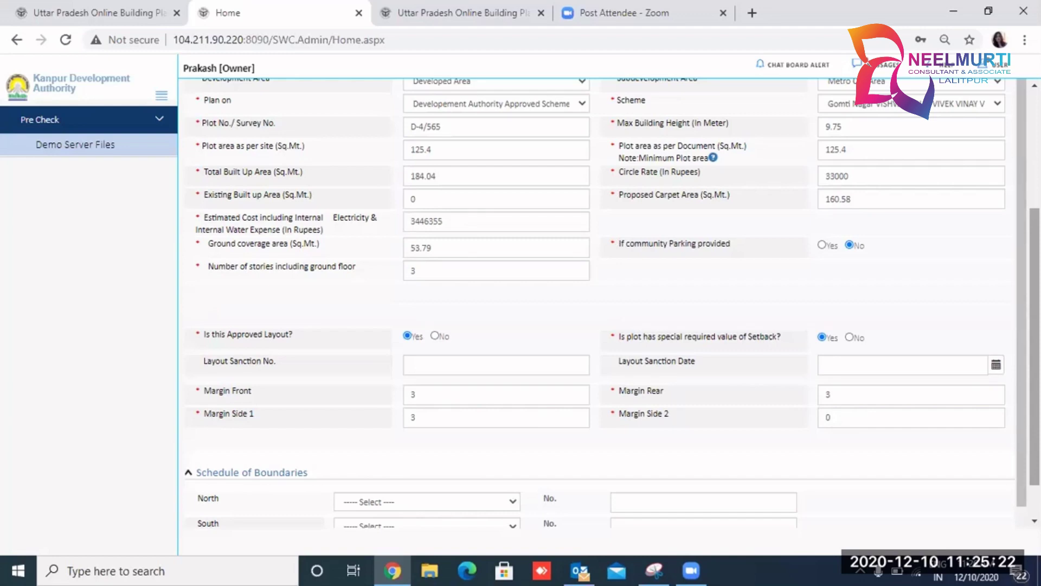
scroll(602, 303, up, 2)
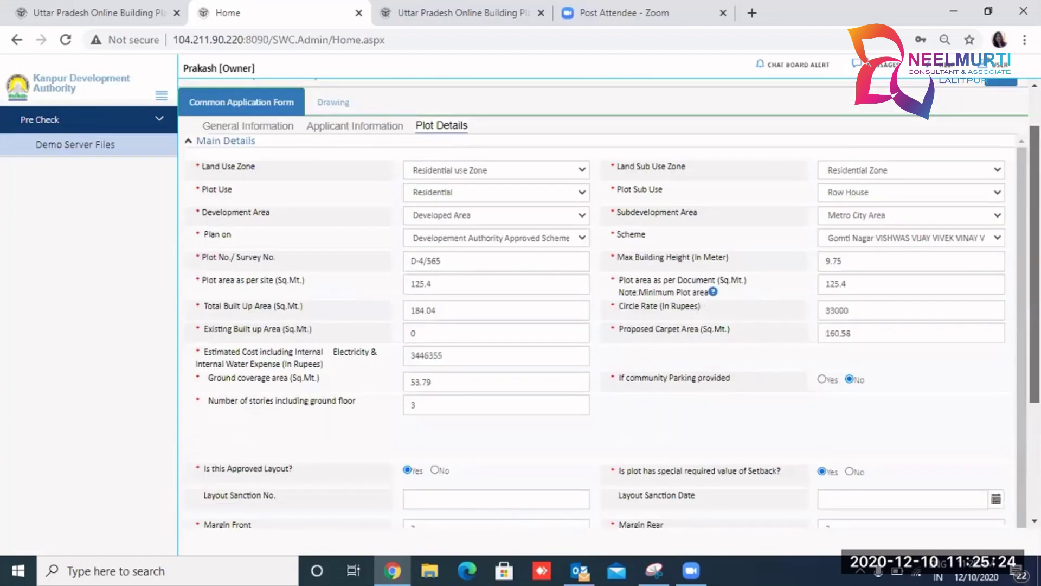
scroll(602, 304, up, 1)
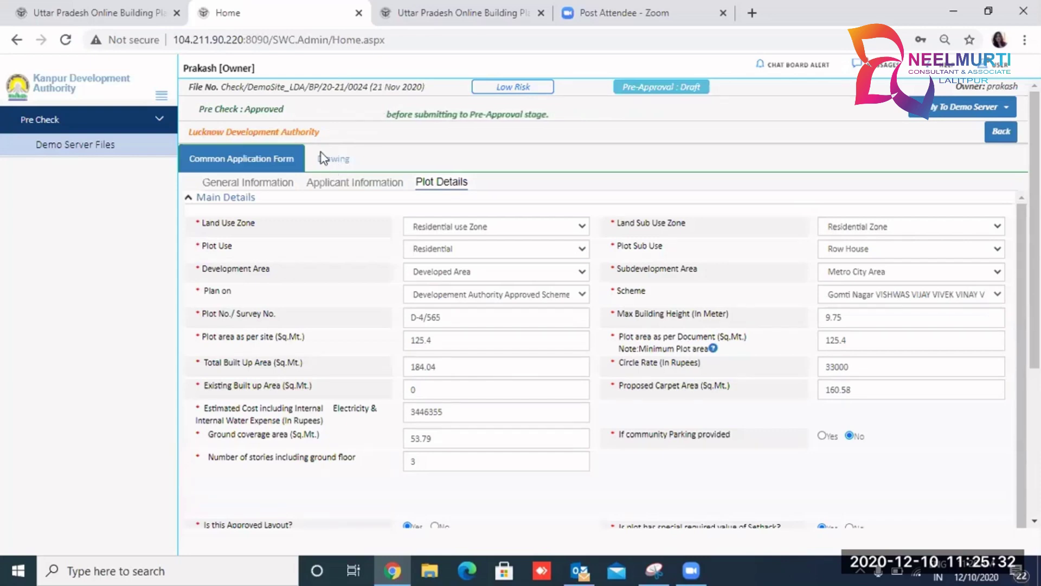
- Go from Applicant Information back to General Information and expand the Apply To Demo Server options
click(359, 182)
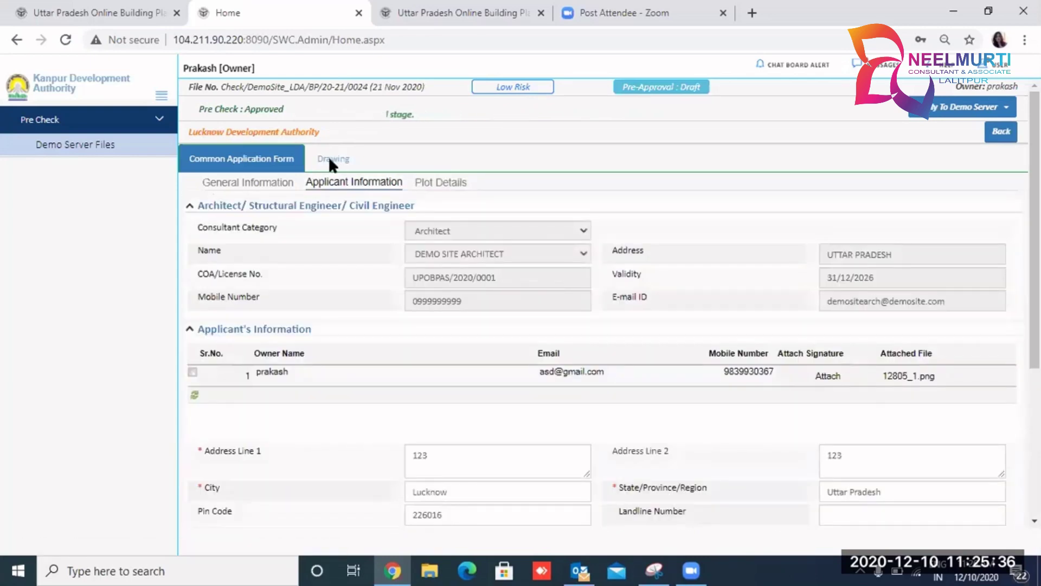
click(280, 186)
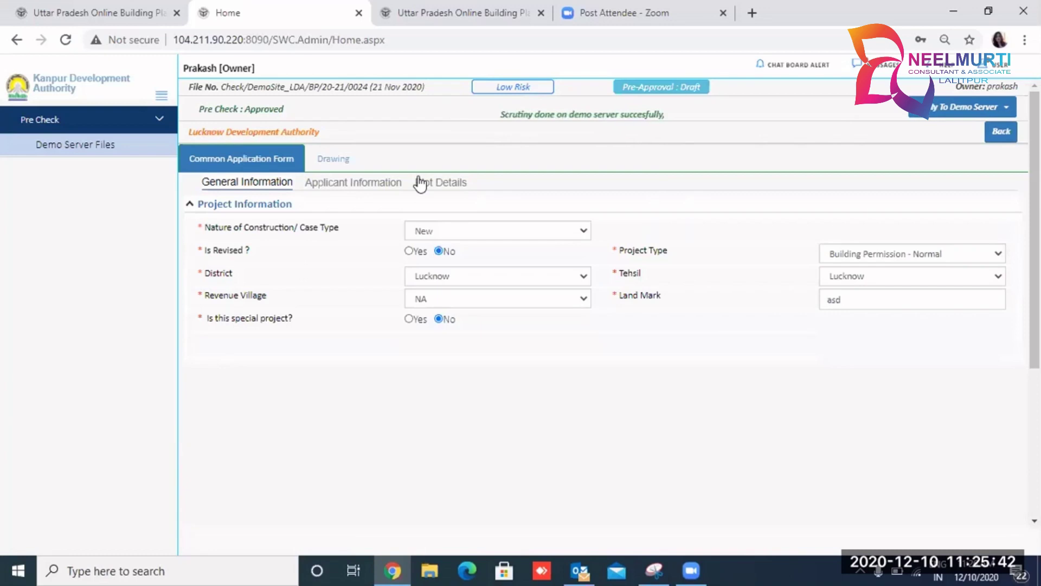
click(955, 111)
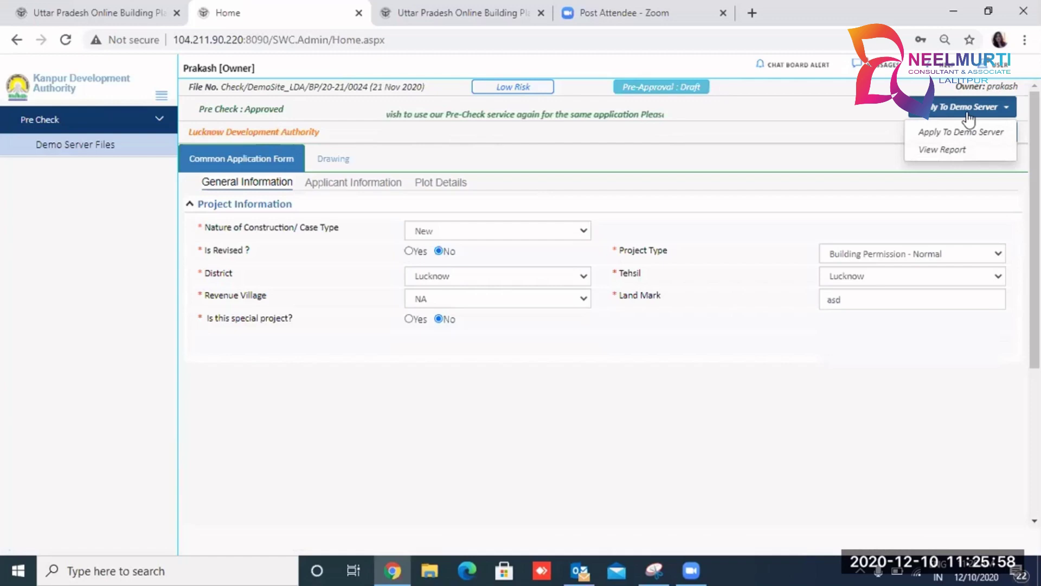
click(949, 149)
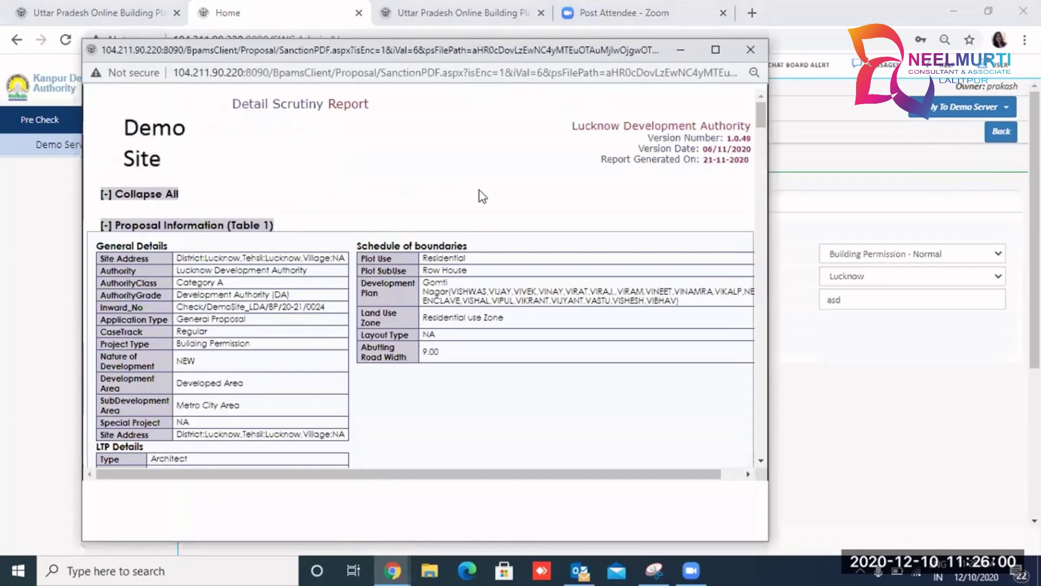
drag(763, 119, 761, 73)
click(750, 49)
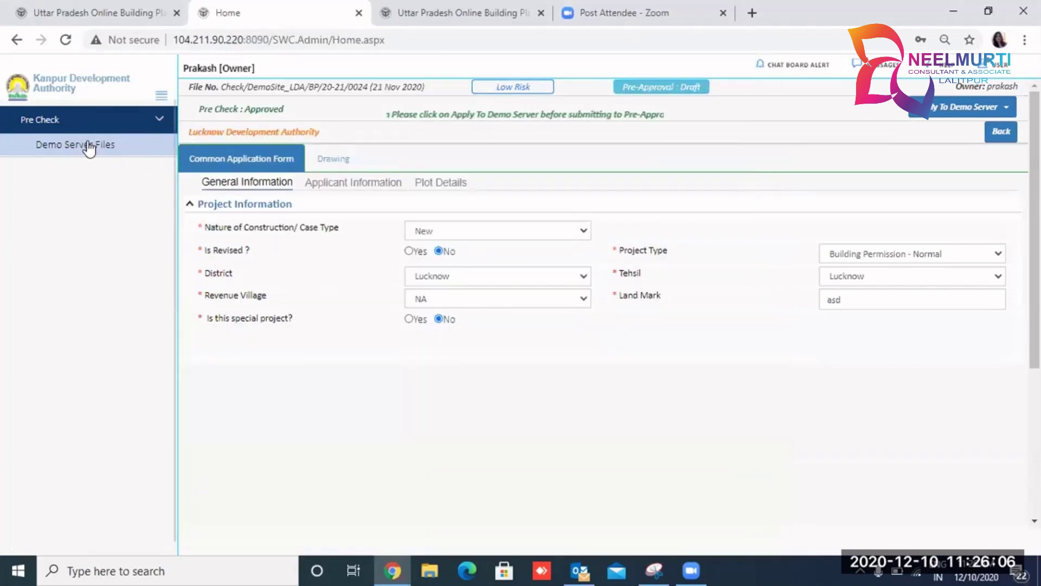
- Open file 0026 from Demo Server Files, view its report's failed rain-water harvesting checks, then close it
click(95, 144)
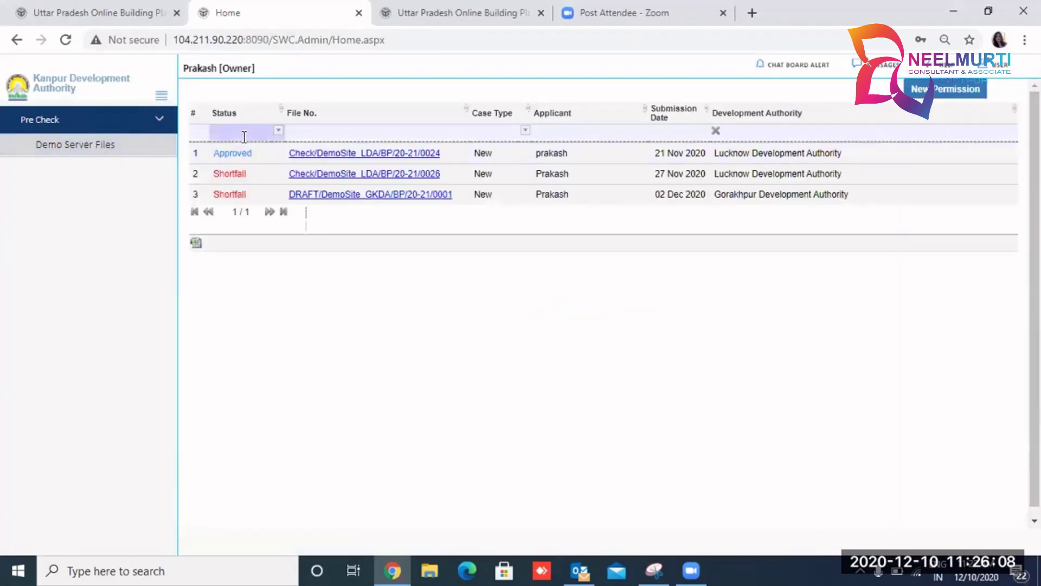
click(367, 174)
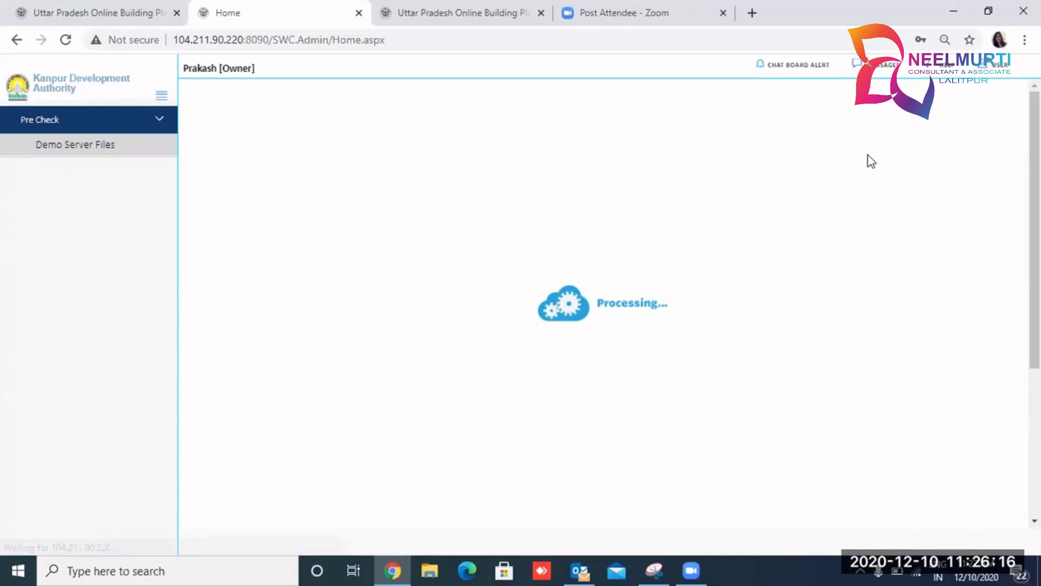
click(937, 109)
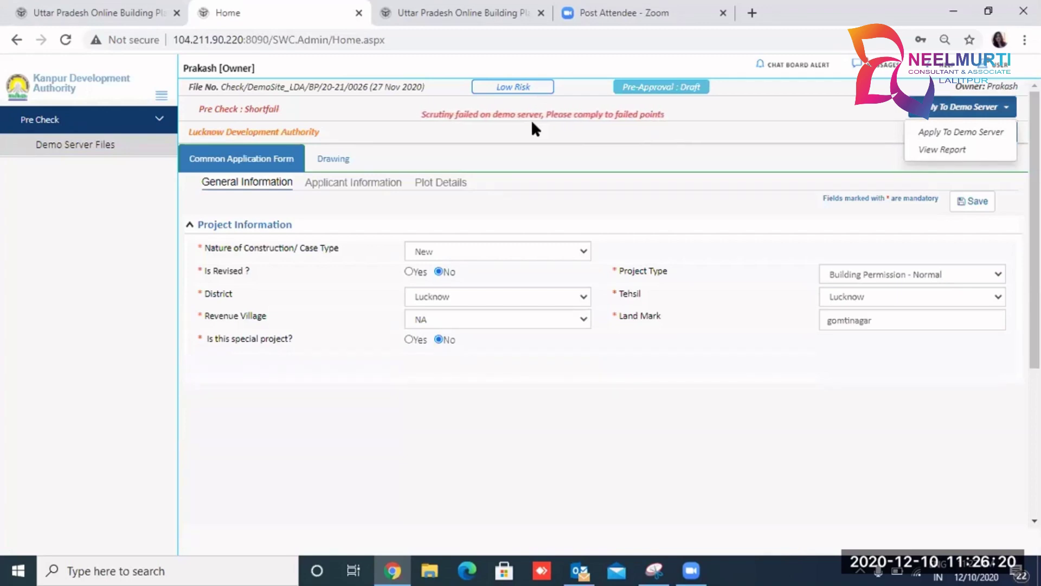
click(942, 150)
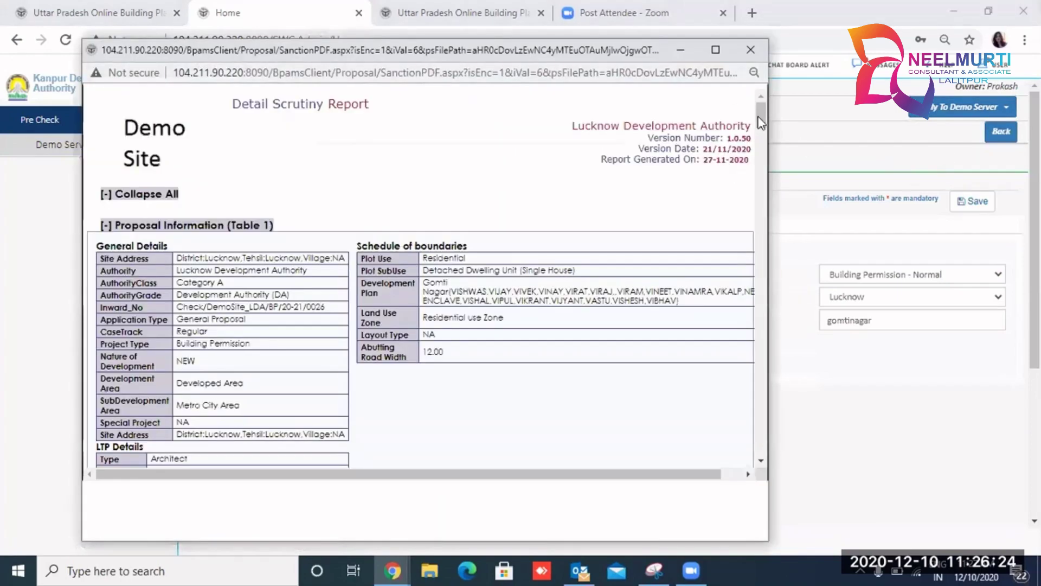
drag(761, 122, 756, 373)
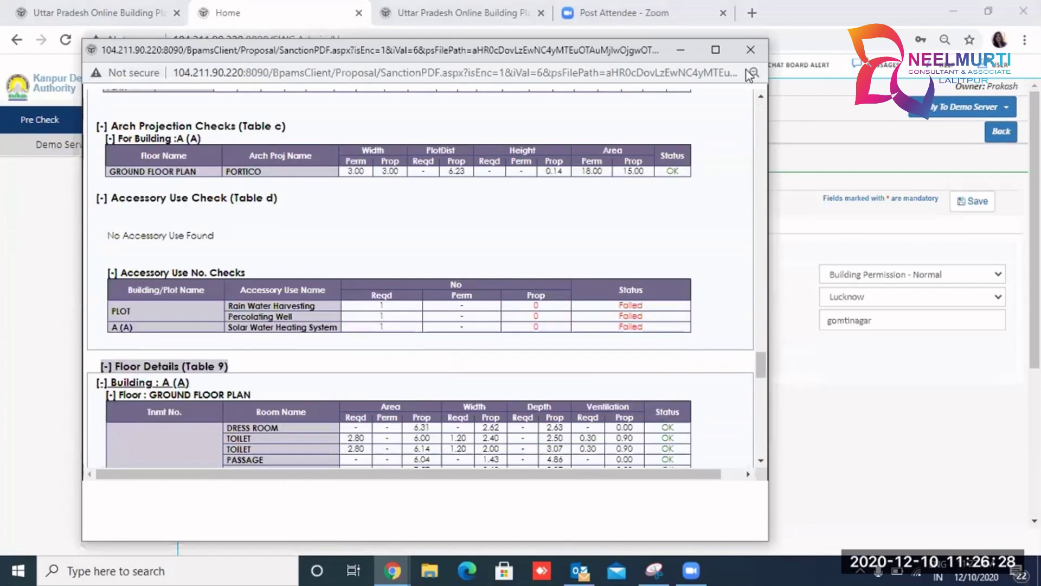
click(753, 47)
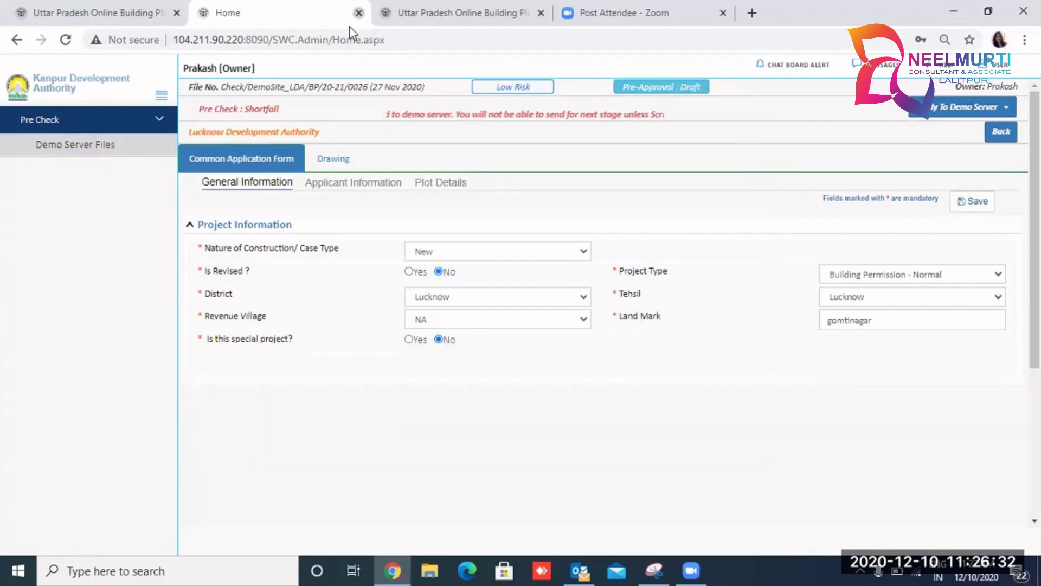
- Close the Home demo tab and scroll the upobpas.in home page to its service cards
click(359, 13)
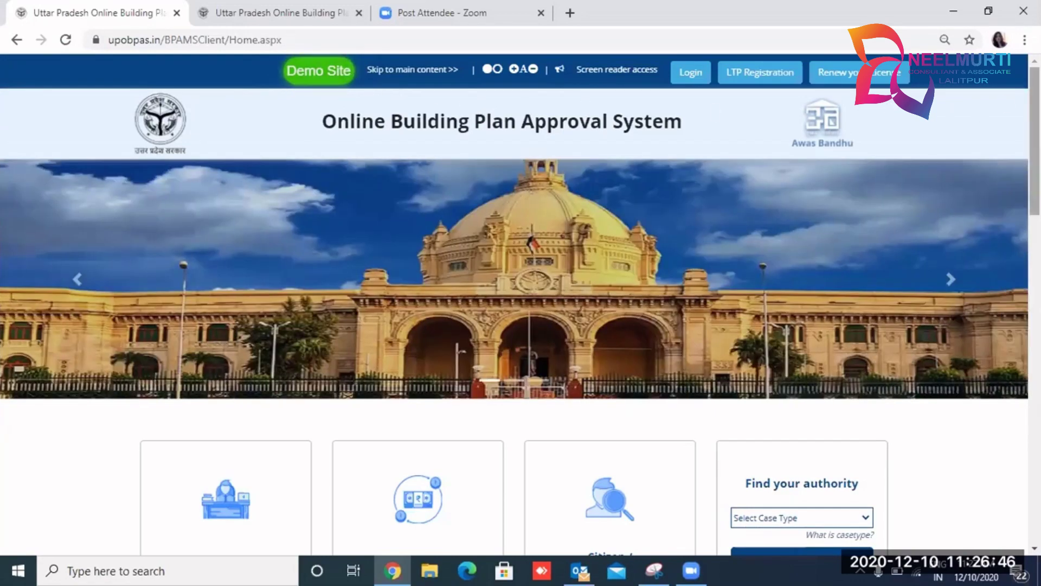
scroll(521, 303, down, 5)
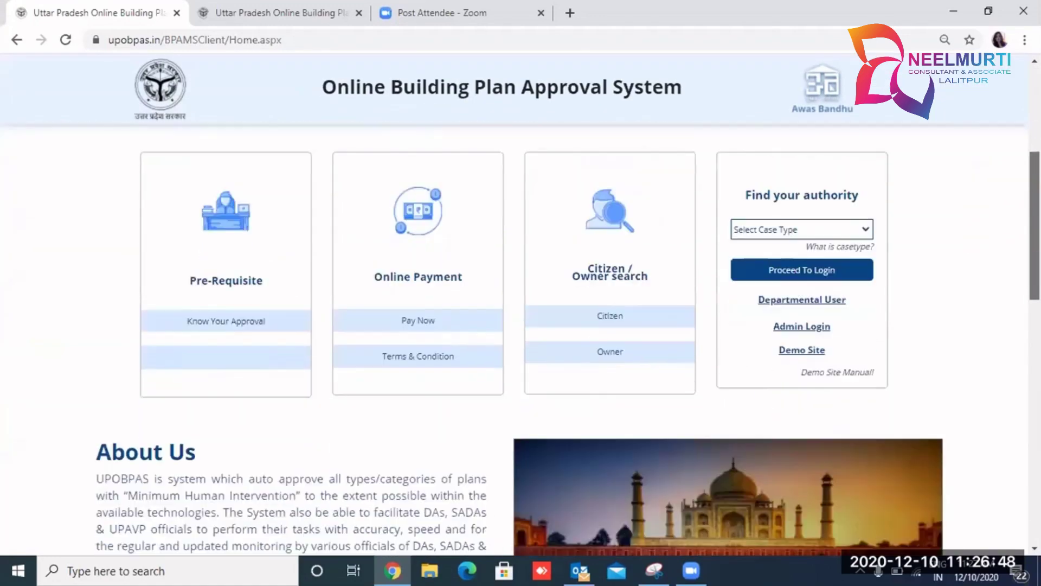
drag(1035, 230, 1035, 235)
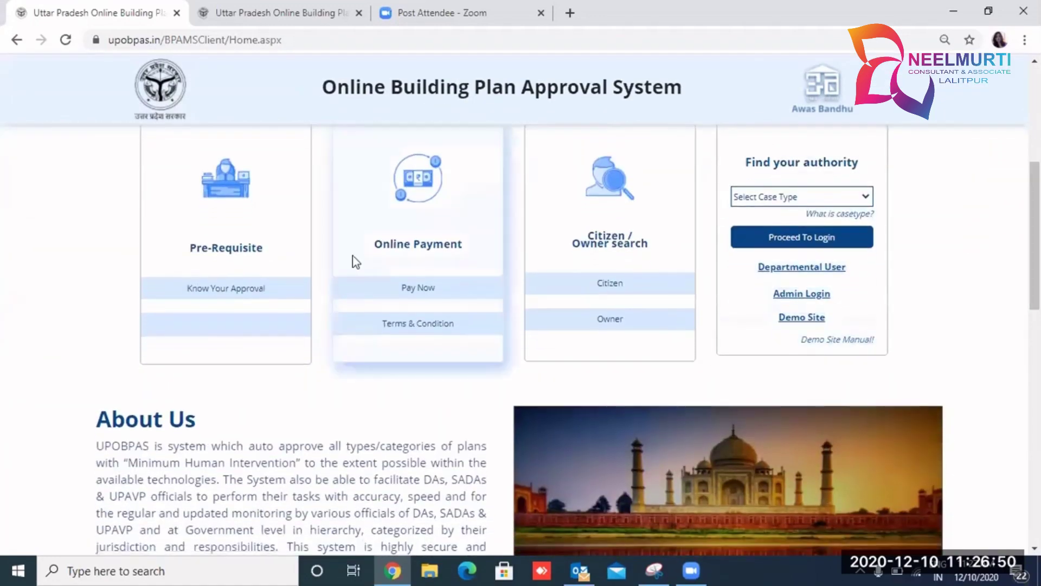
click(417, 325)
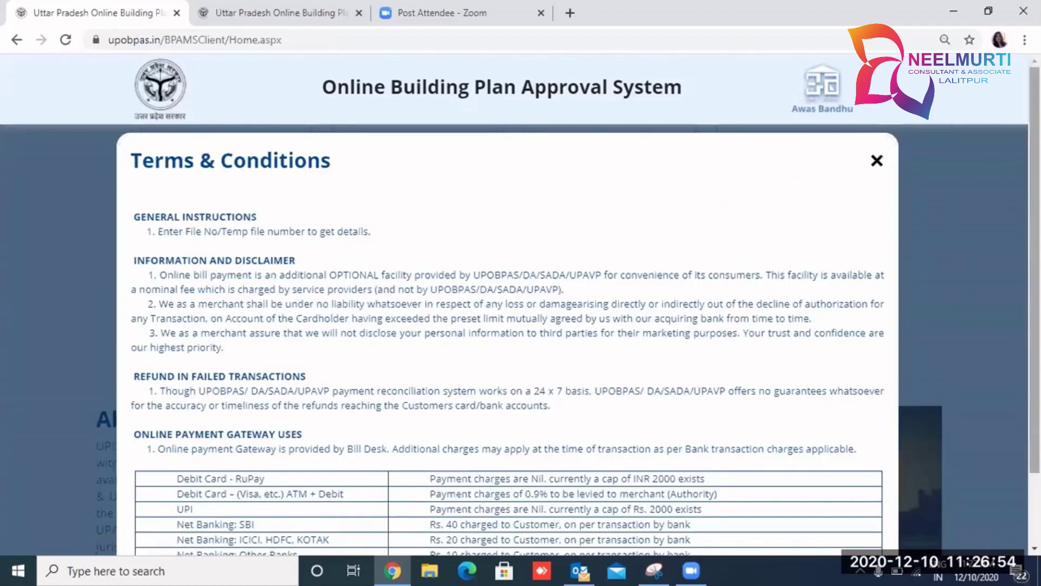
scroll(1036, 244, down, 2)
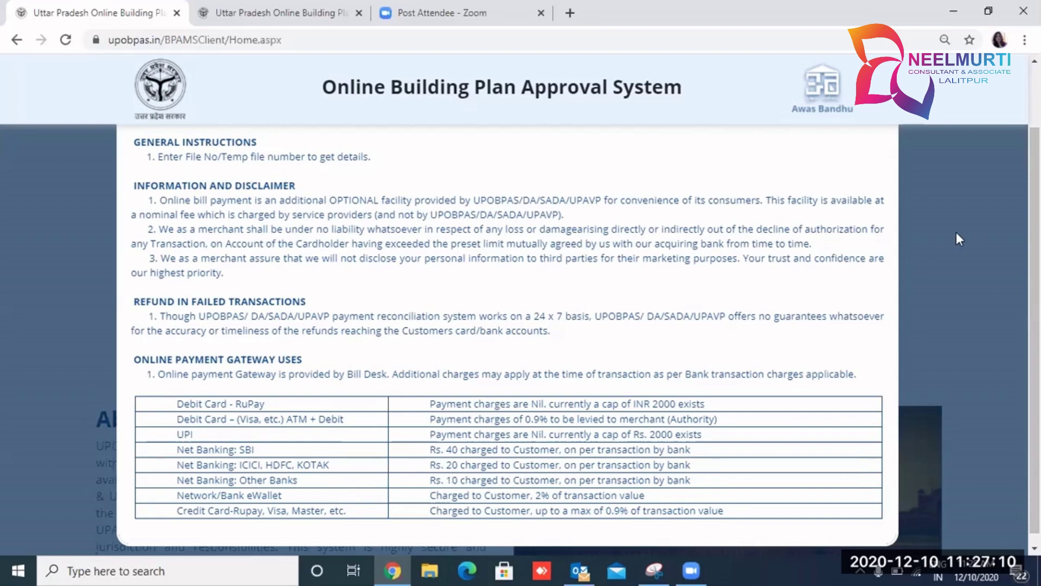
scroll(889, 228, up, 2)
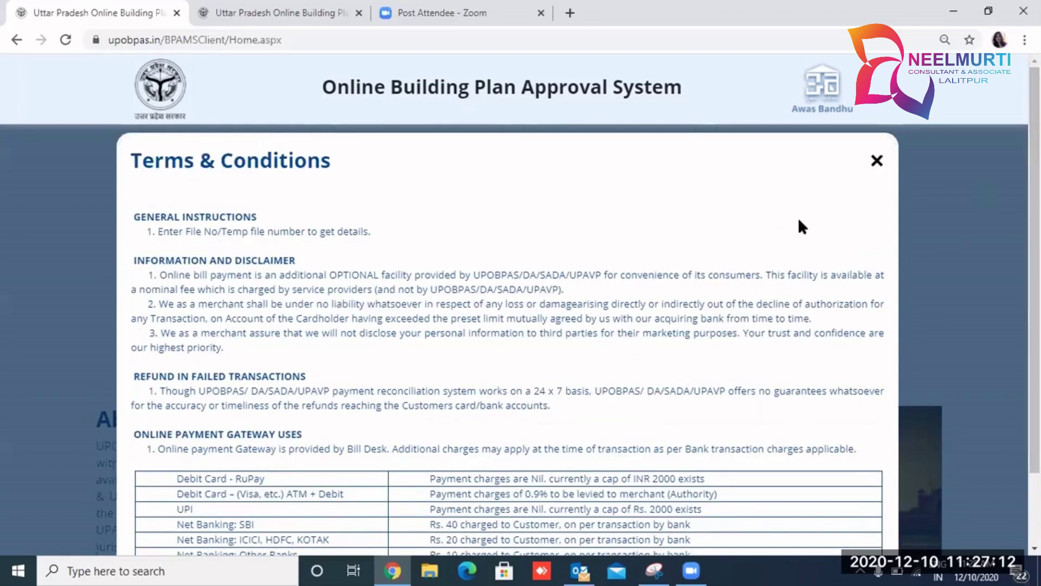
click(877, 162)
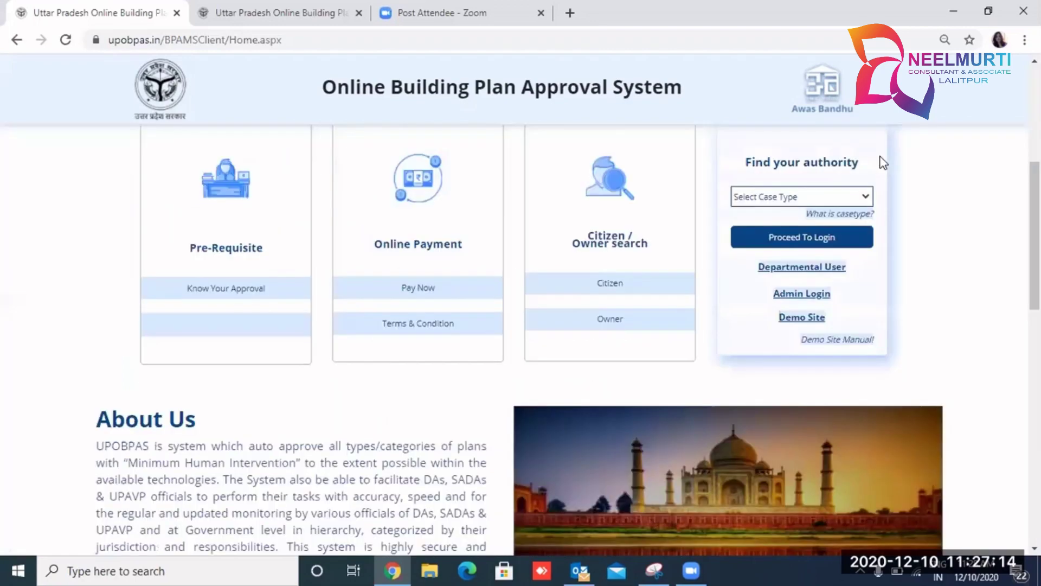
scroll(521, 326, down, 5)
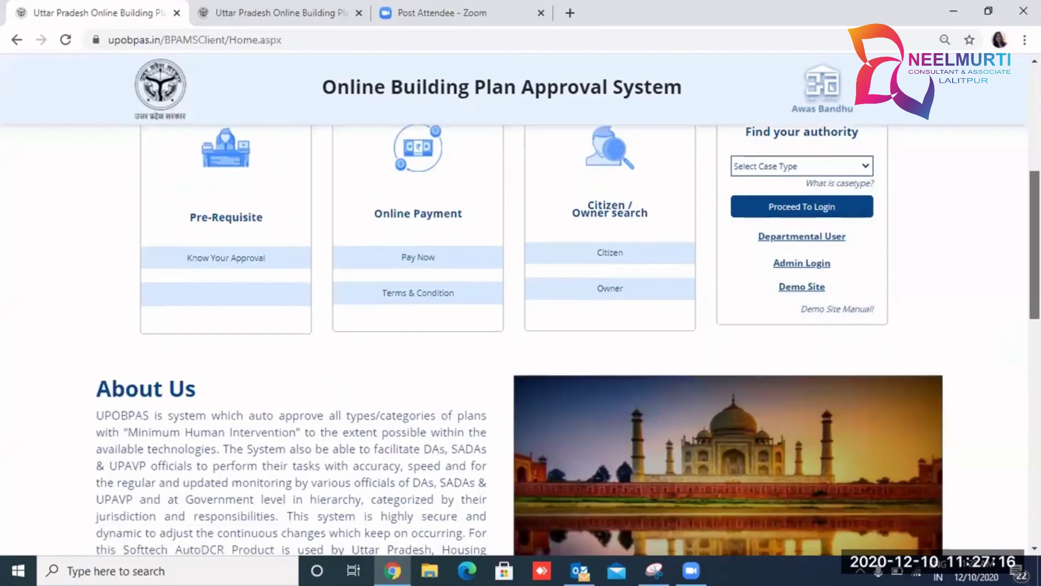
scroll(521, 325, up, 9)
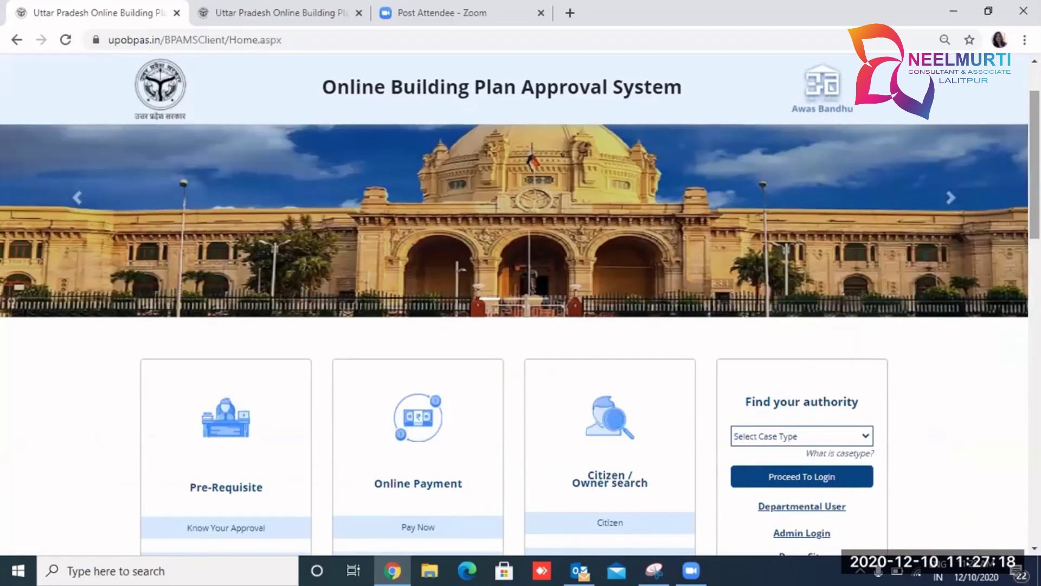
scroll(521, 326, down, 3)
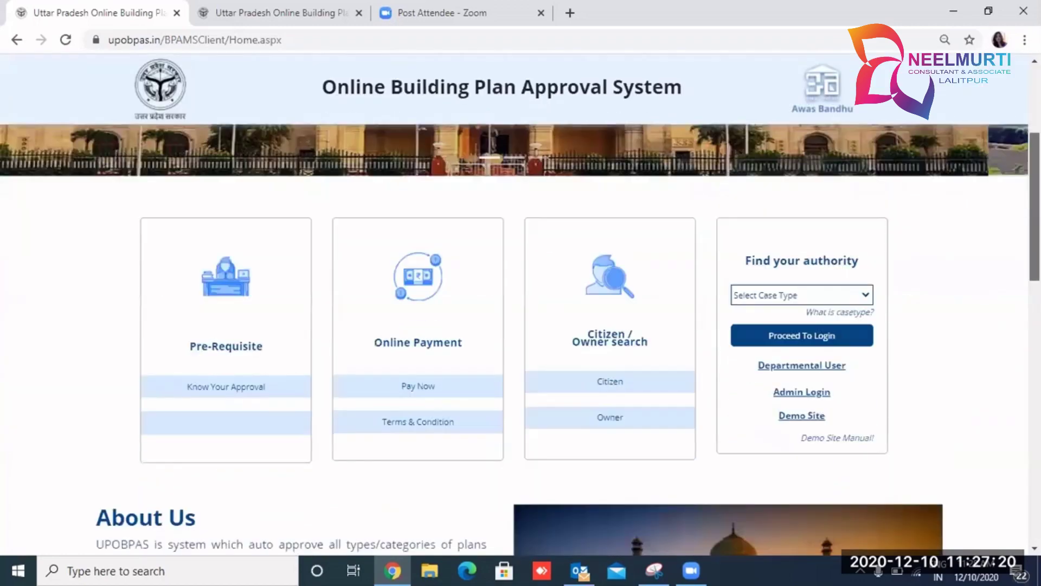
scroll(801, 469, up, 1)
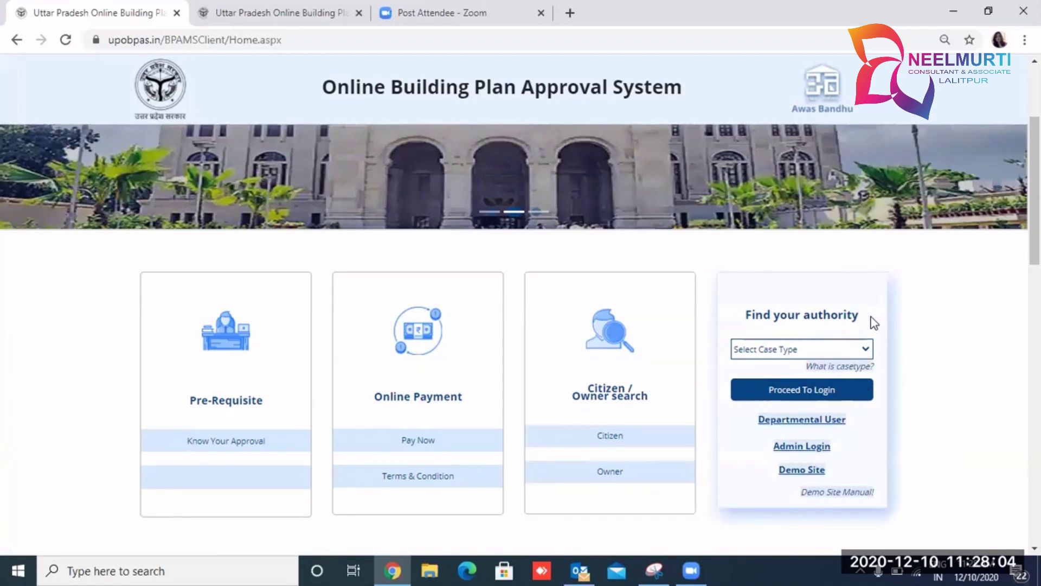
- Select Residential Buildings Multi Units as case type, proceed to login, and accept the Nivesh Mitra redirect
click(861, 350)
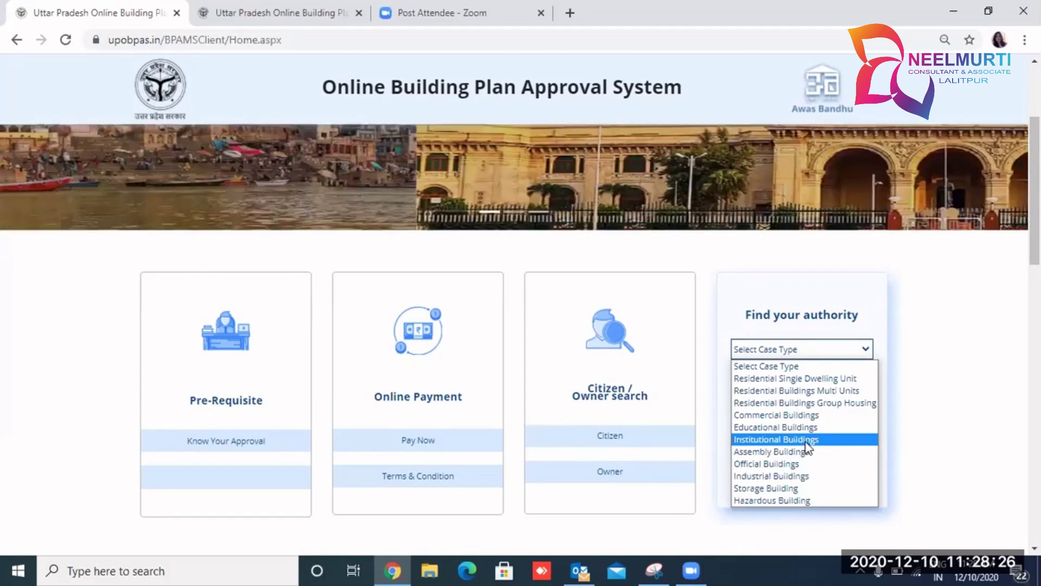
click(792, 392)
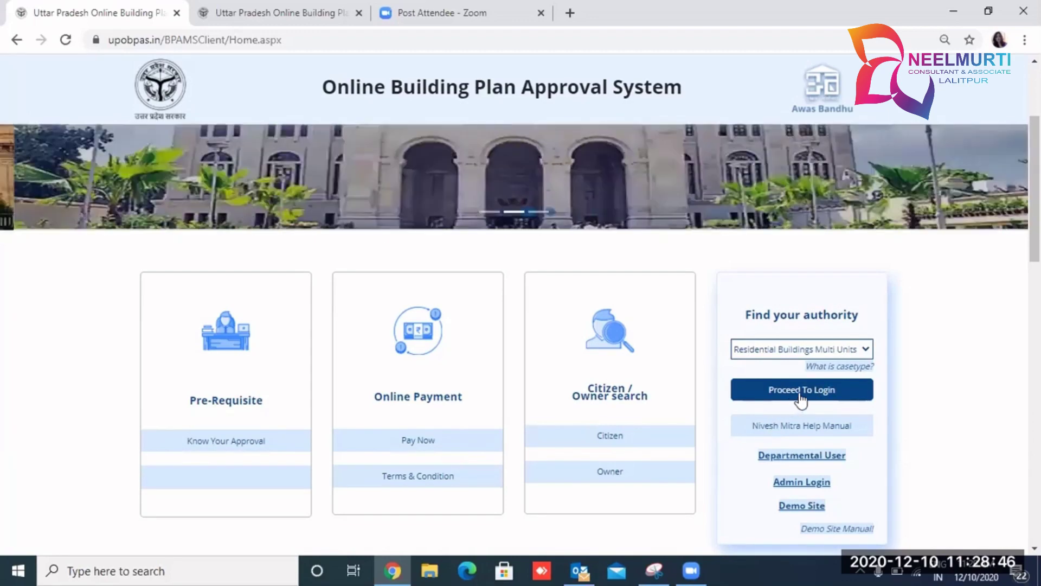
click(801, 396)
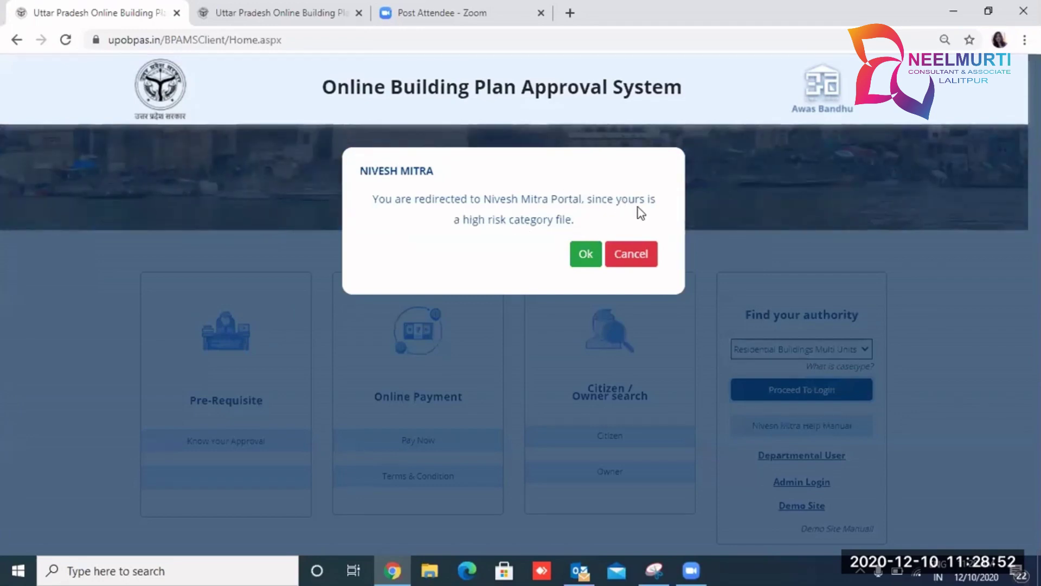
click(587, 254)
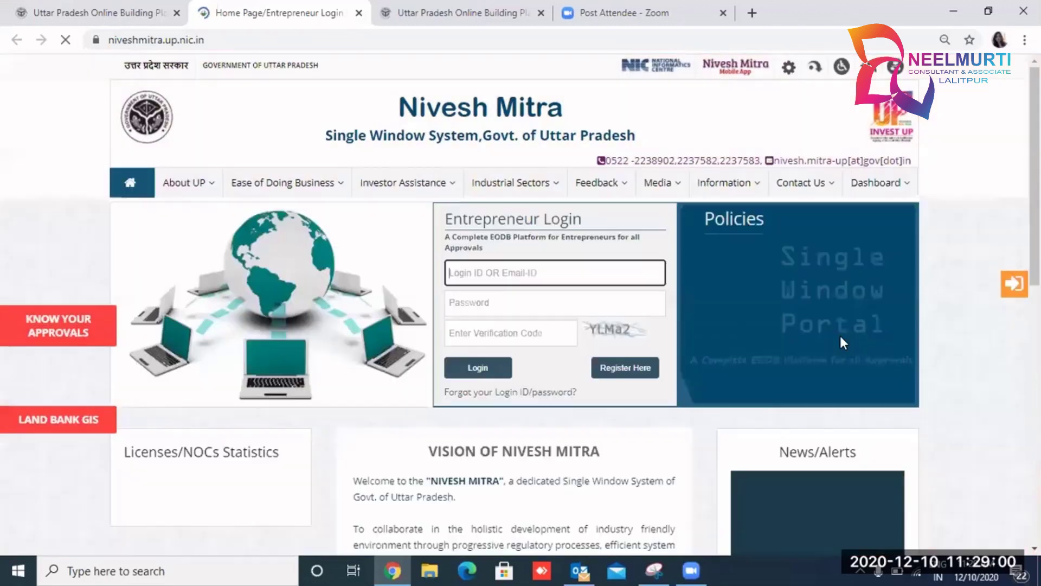
- Select Residential Single Dwelling Unit as the case type and proceed to login
click(101, 13)
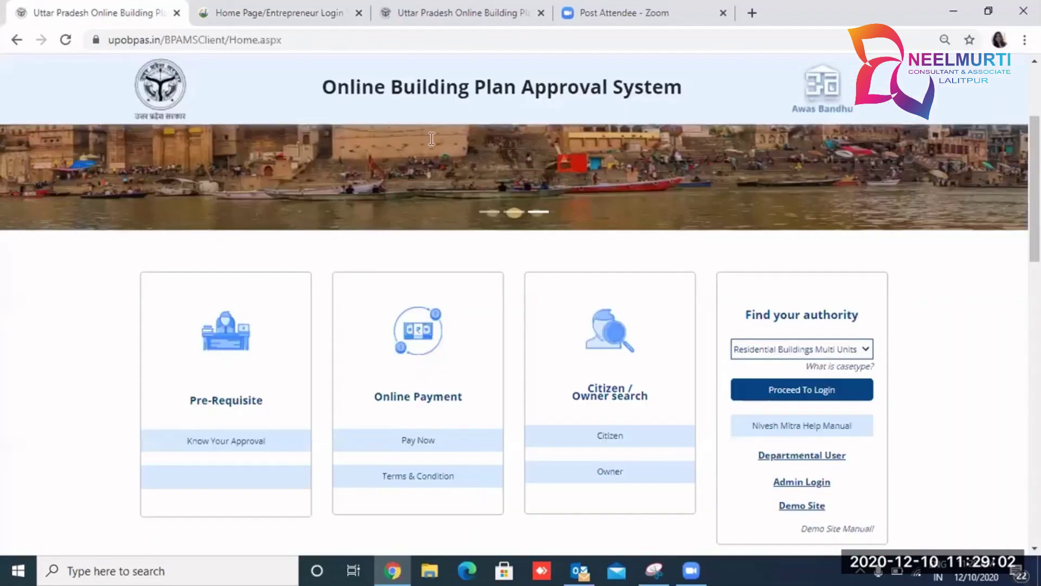
click(867, 351)
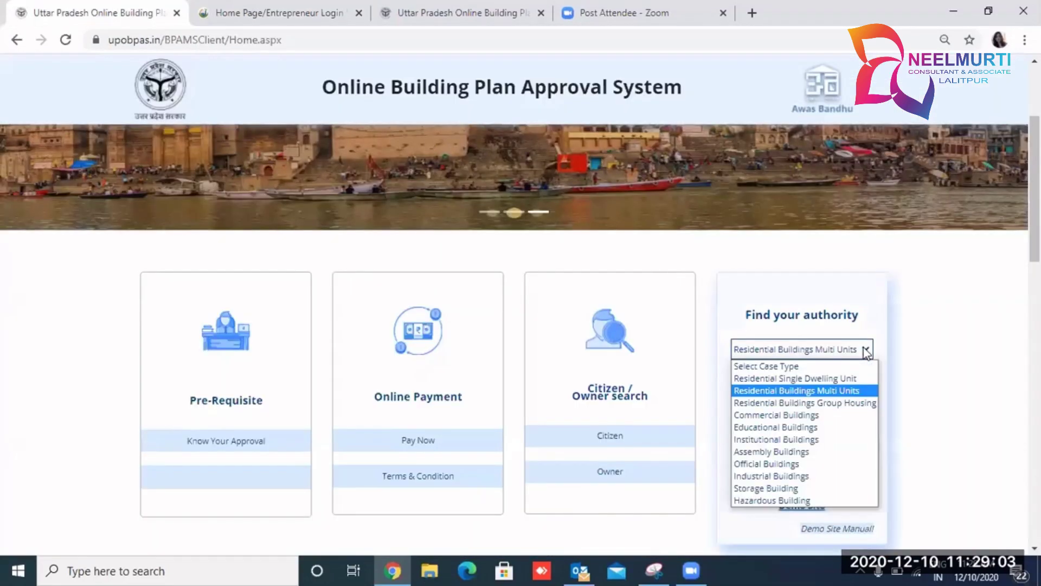
click(828, 378)
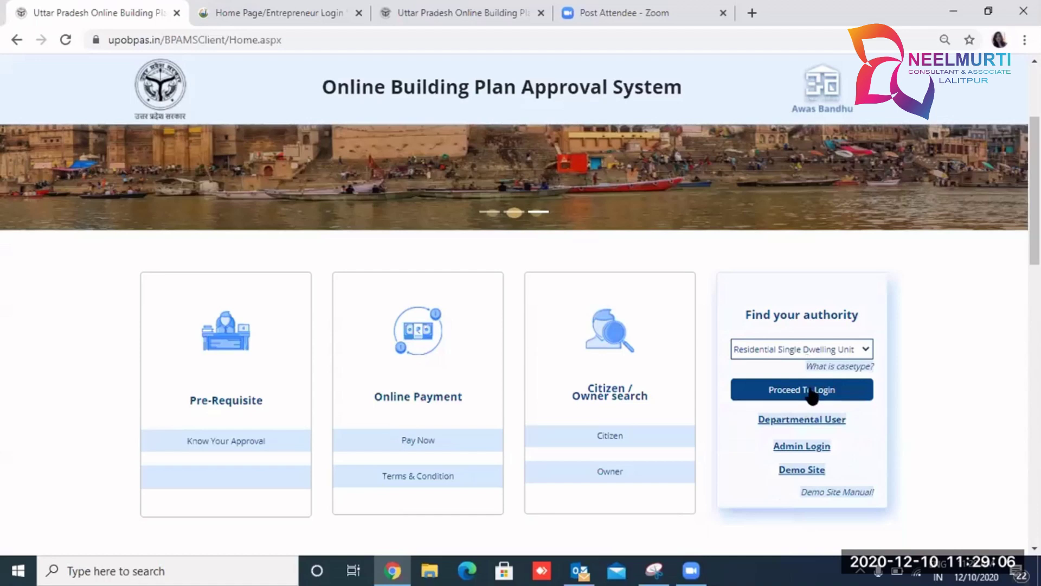
click(811, 394)
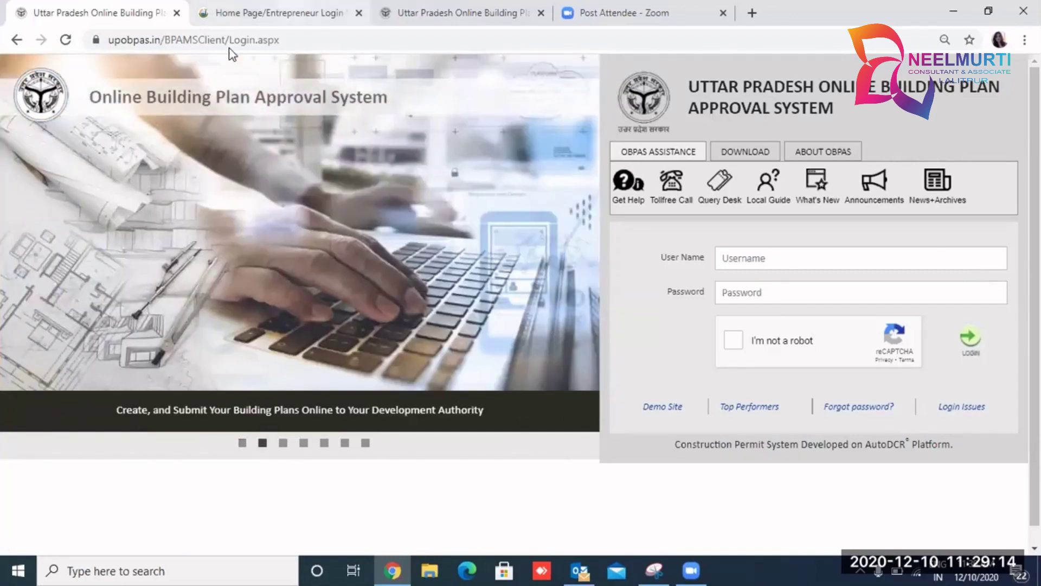
- Return to the home page via the UP emblem and open the 'What is casetype?' guide
click(244, 13)
click(124, 11)
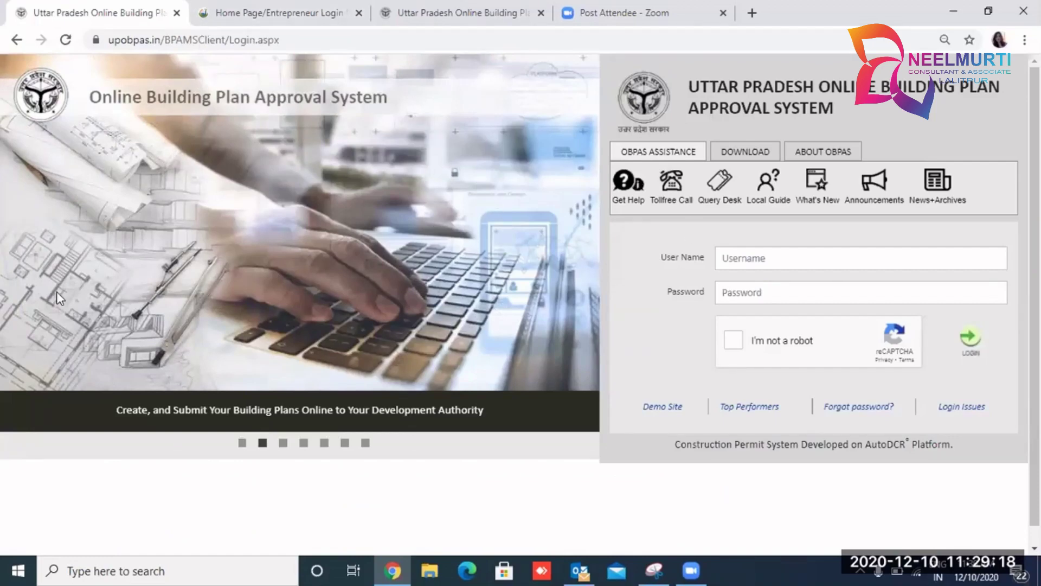
click(53, 90)
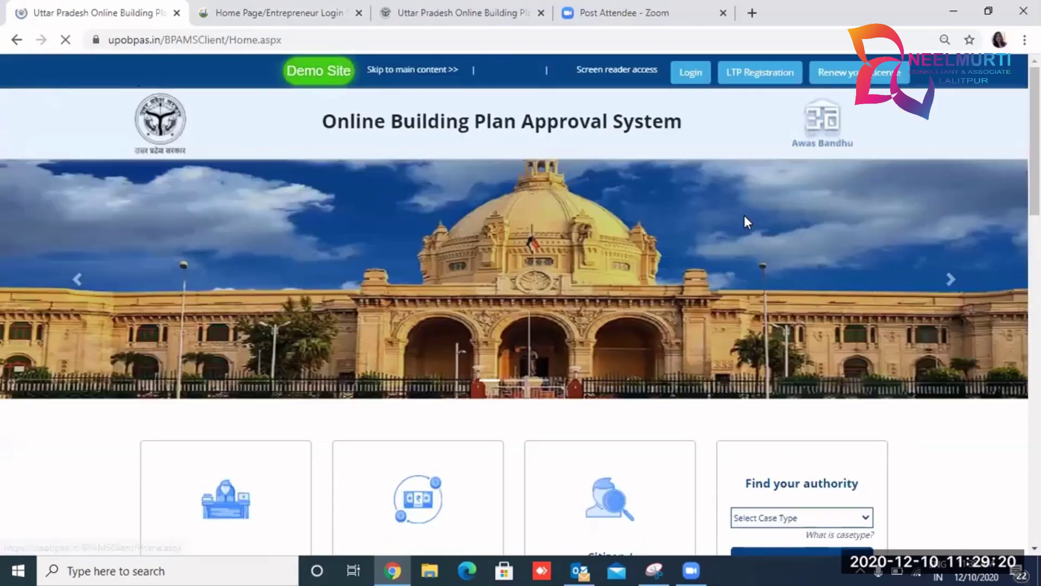
scroll(520, 304, down, 1)
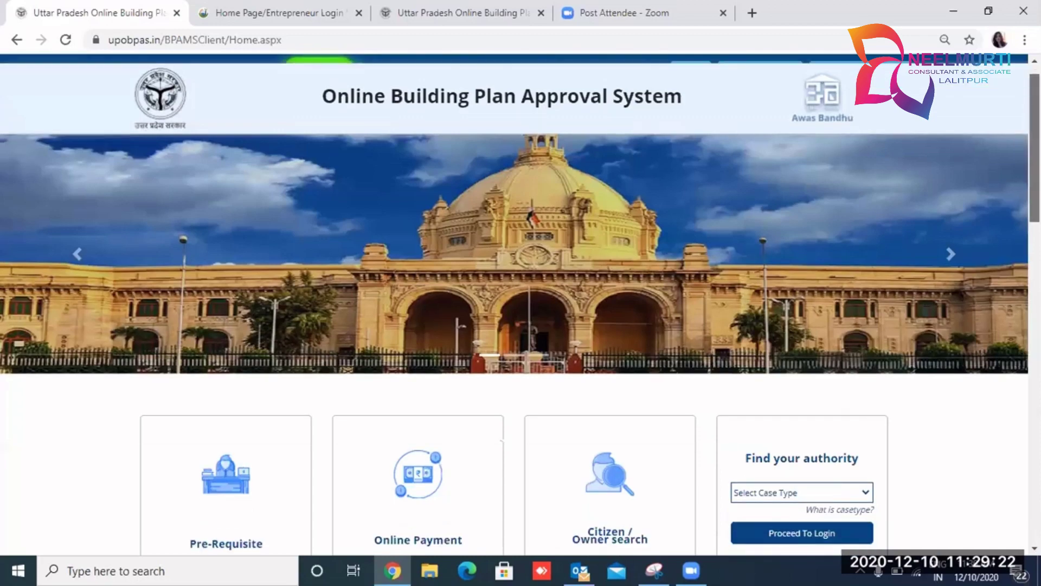
scroll(846, 271, down, 5)
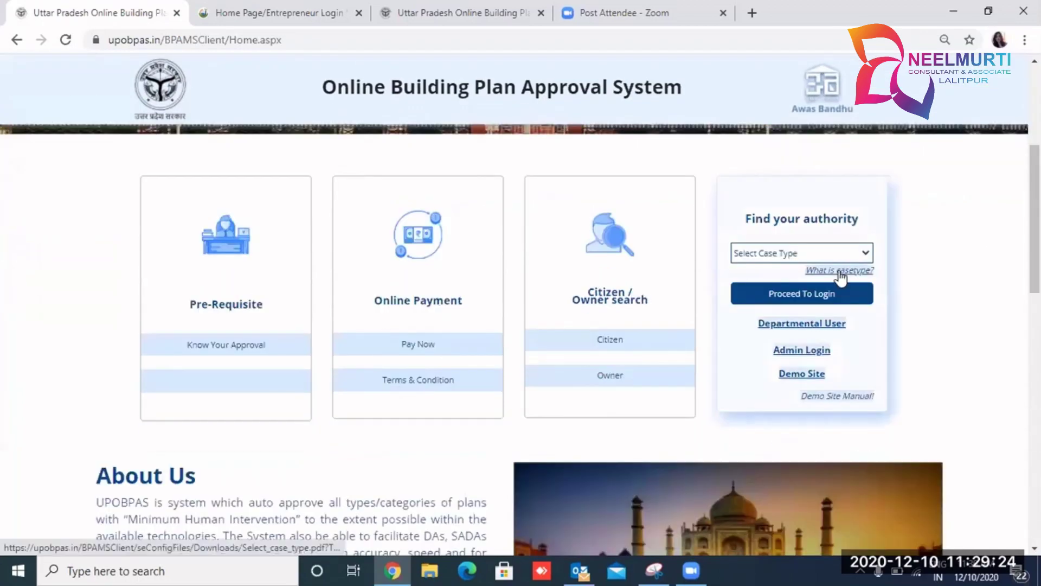
click(839, 271)
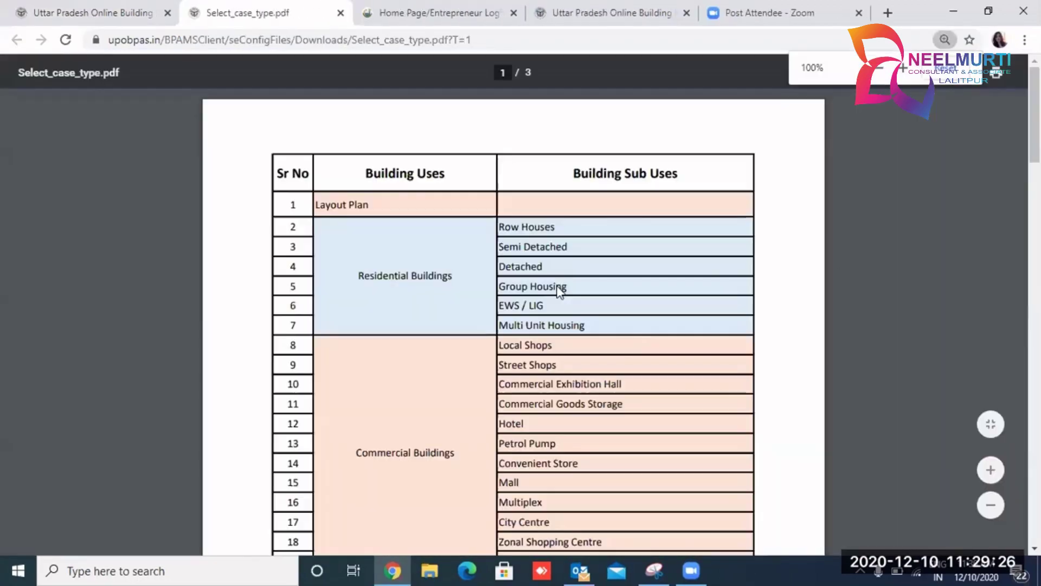
- Scroll through the Select_case_type.pdf building uses table, close it, and open Admin Login
scroll(874, 171, down, 1)
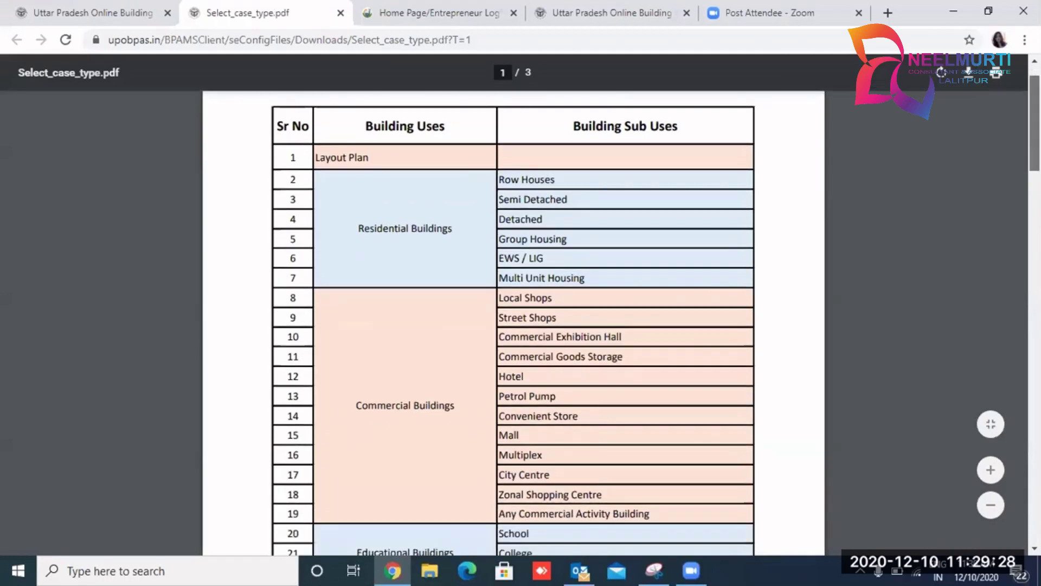
scroll(513, 322, down, 2)
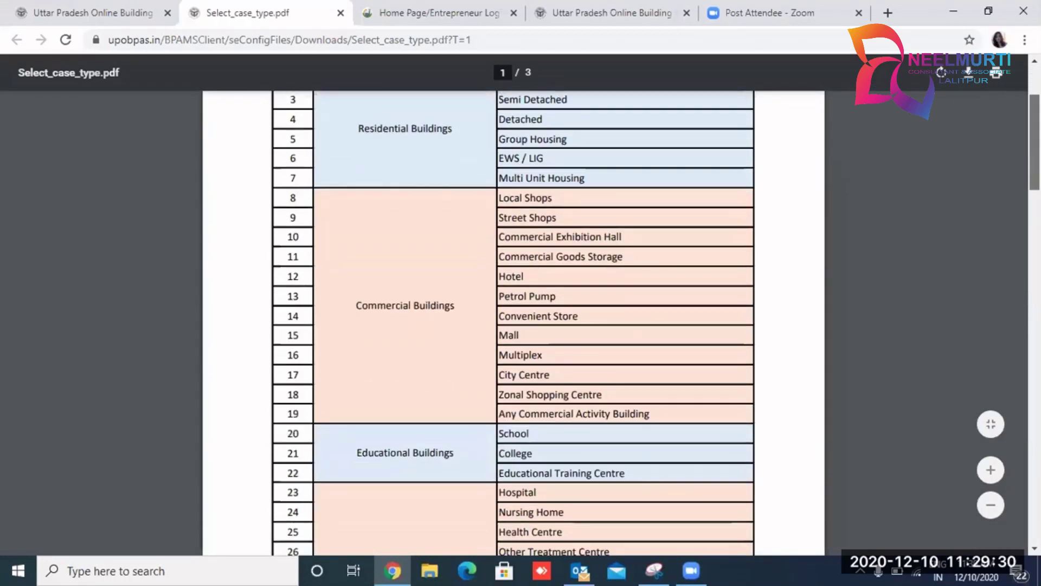
scroll(513, 323, down, 12)
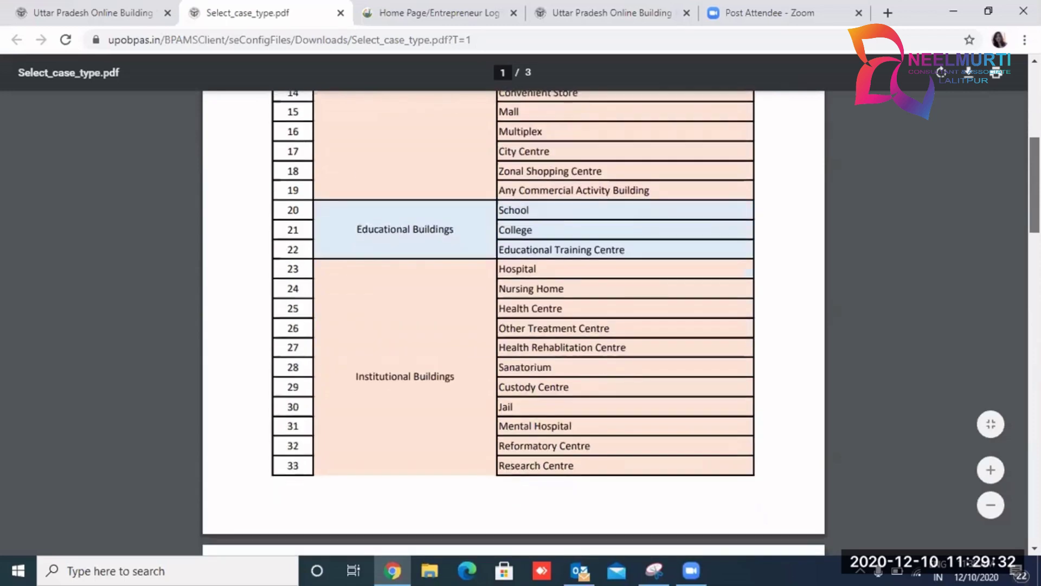
scroll(1011, 275, down, 6)
scroll(1011, 275, up, 10)
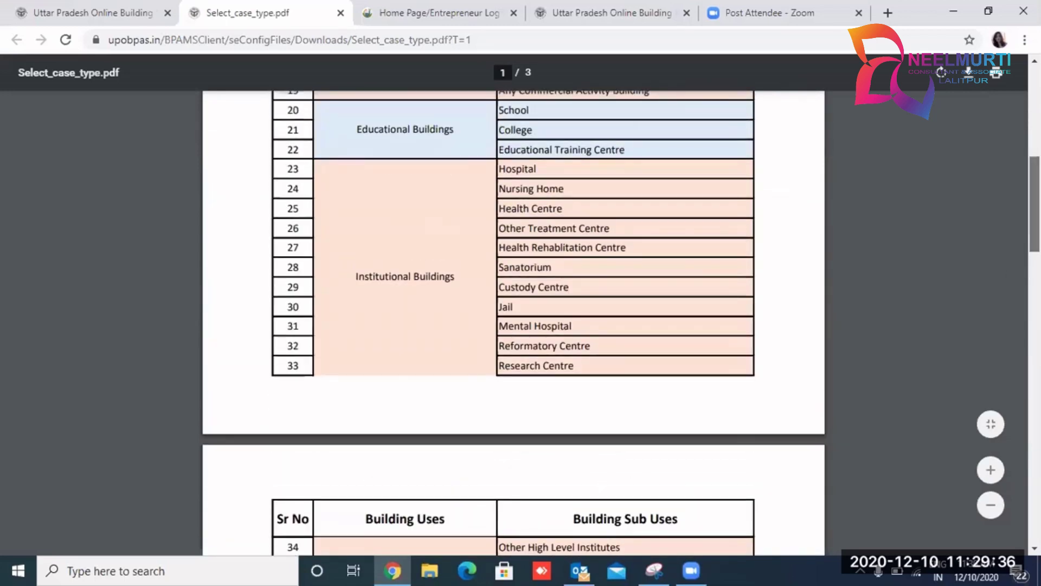
scroll(1010, 274, down, 10)
key(Home)
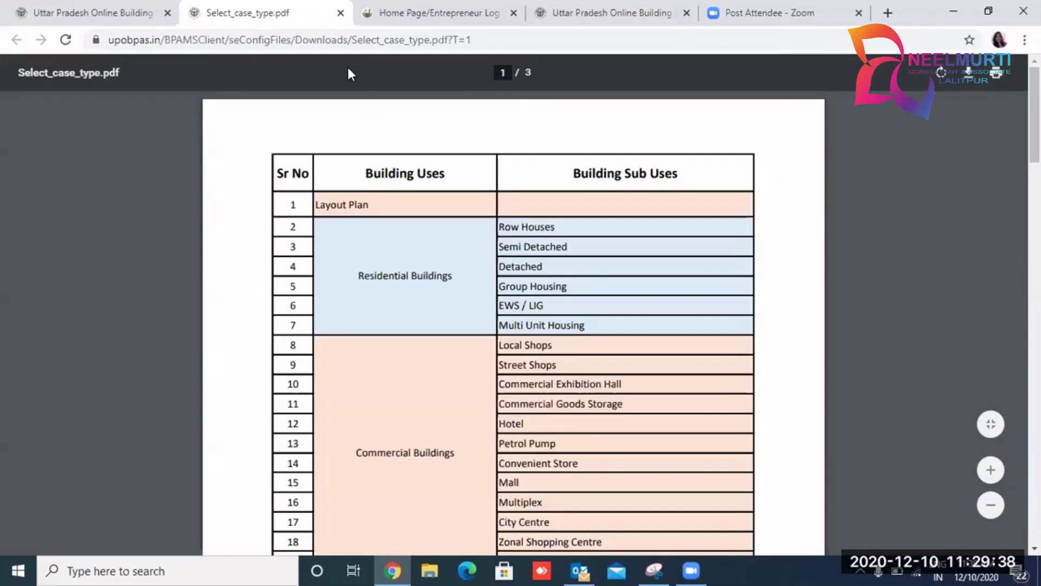
click(340, 13)
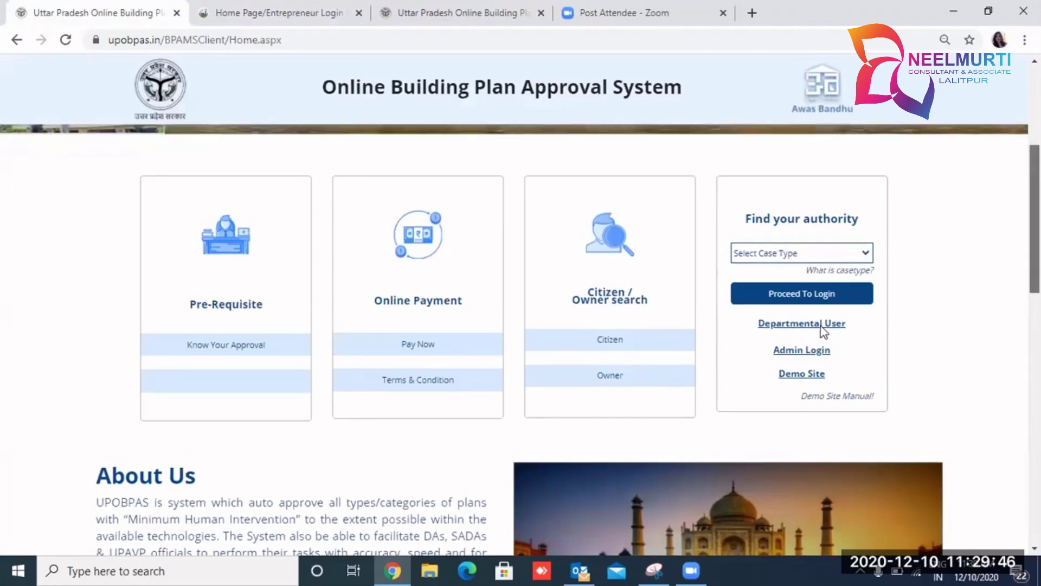
click(798, 350)
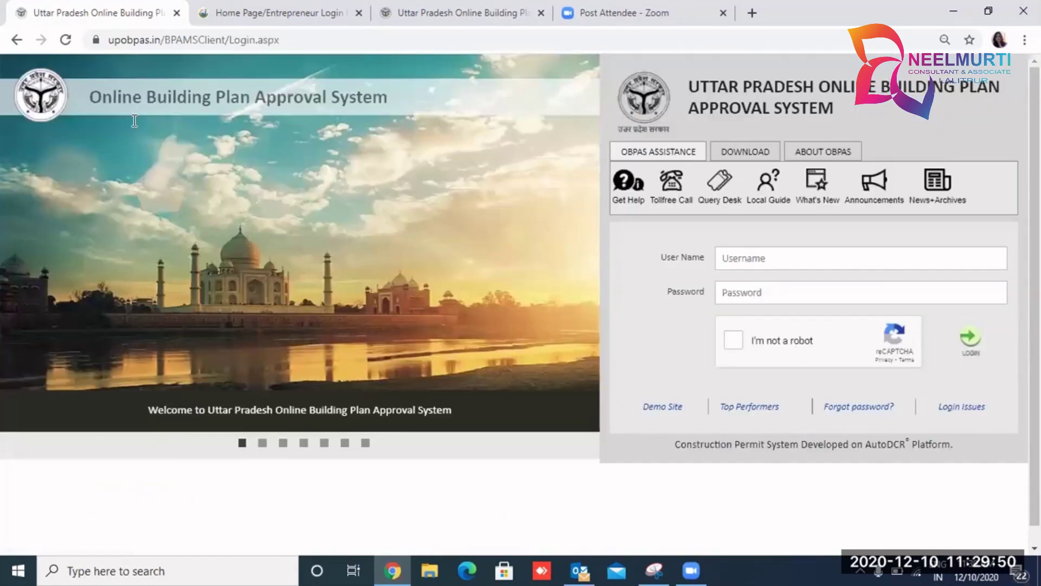
- Return to Home.aspx via the UP emblem and scroll to the Citizen / Owner card
click(24, 100)
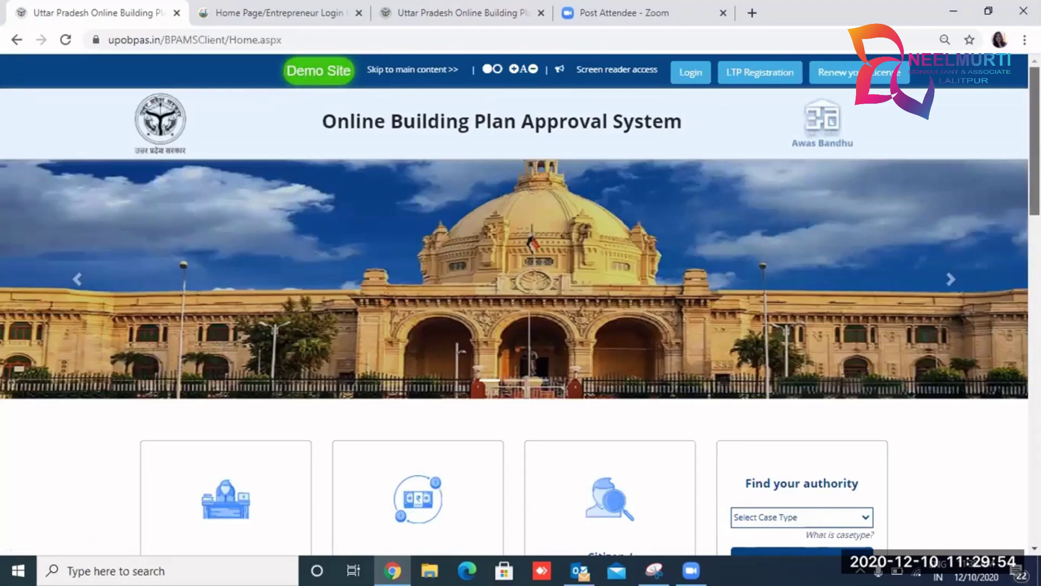
scroll(1010, 265, down, 10)
scroll(757, 264, up, 3)
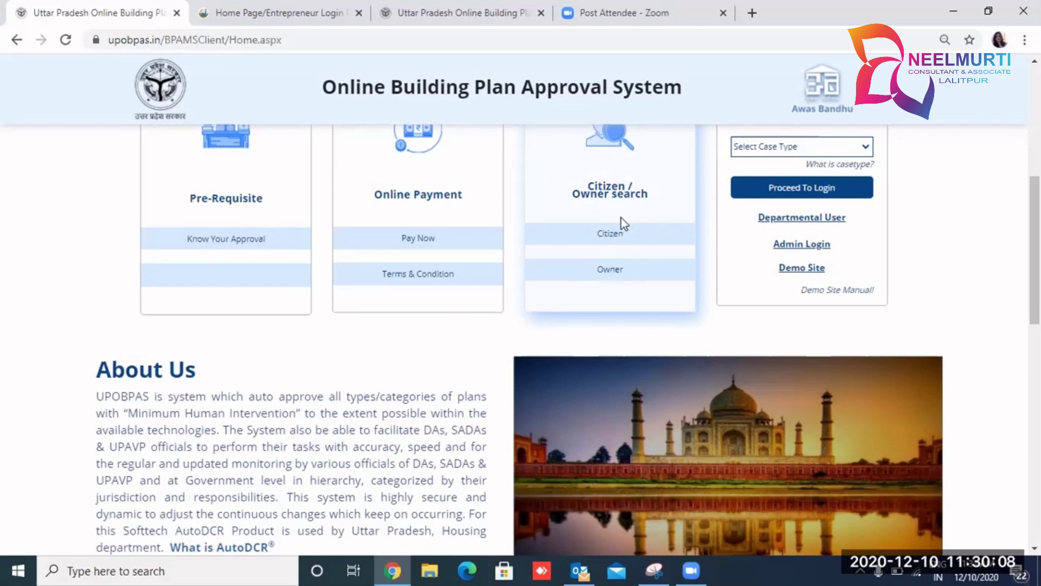
- Preview the owner status check, then open Citizen Search and view its Project Type options
click(609, 271)
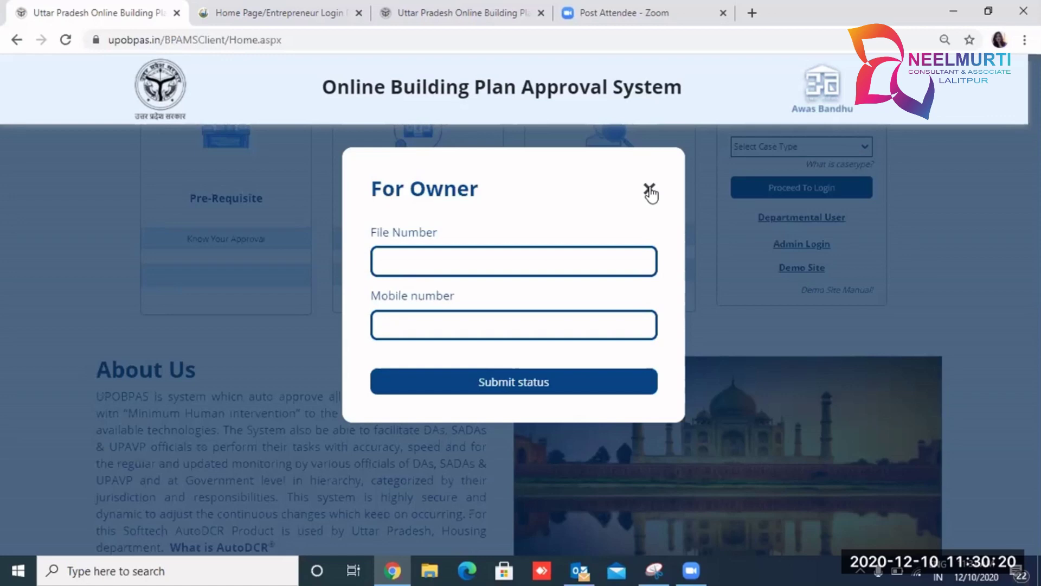
click(650, 190)
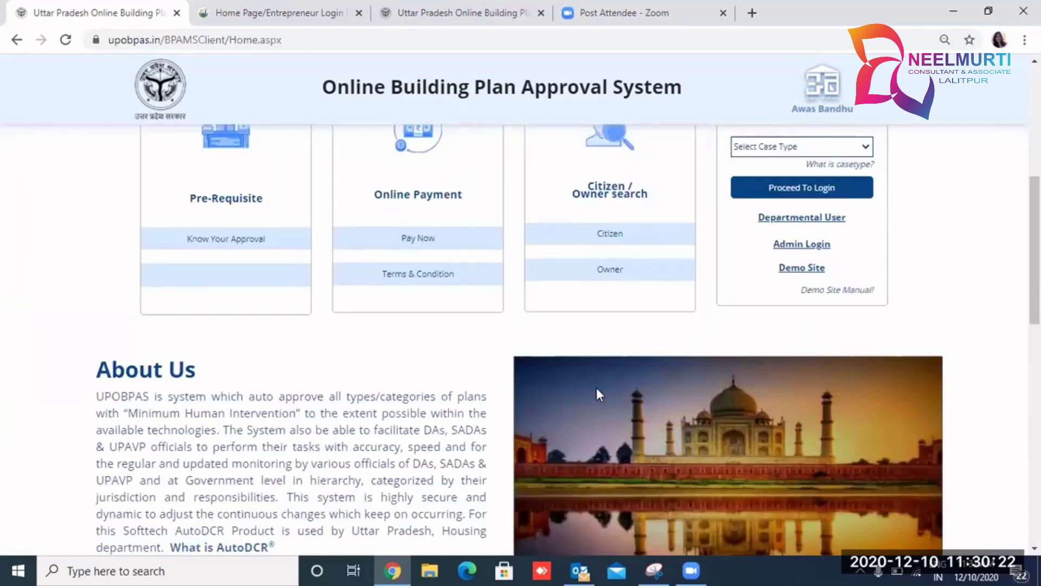
click(615, 237)
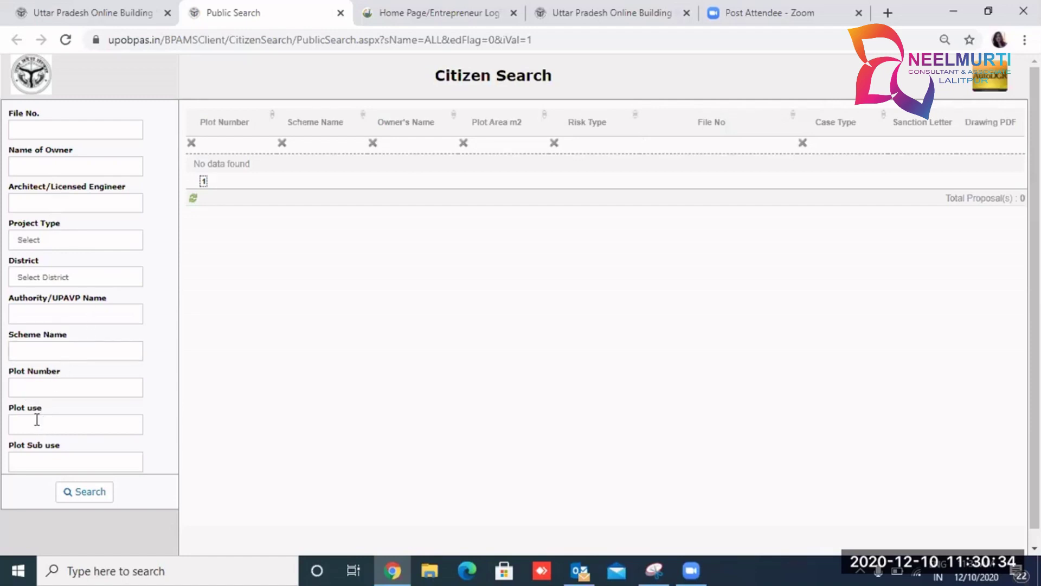
click(61, 243)
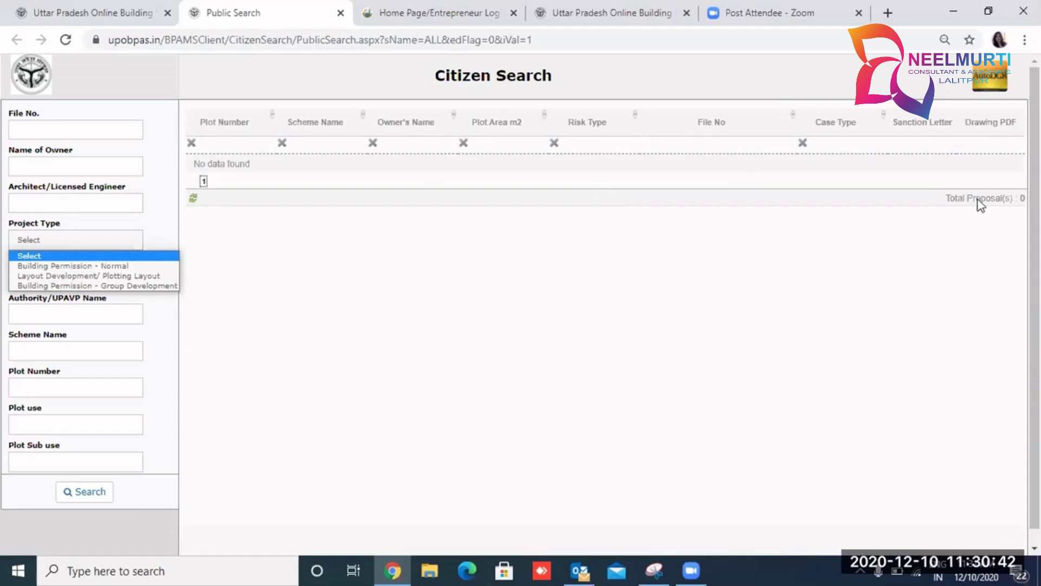
- Close the Citizen Search page and go to the Admin Login page
click(223, 27)
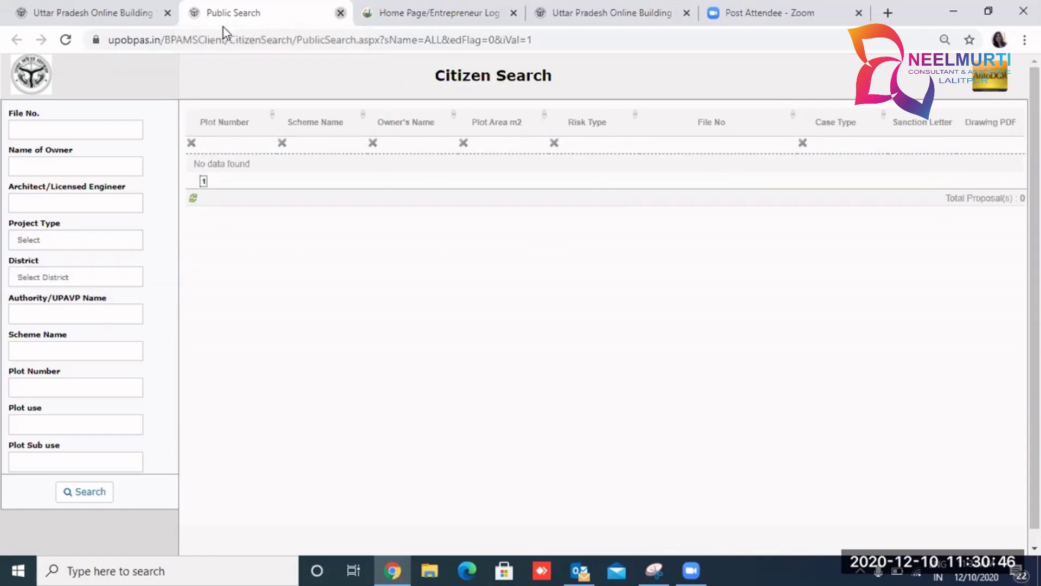
key(ctrl+w)
click(808, 245)
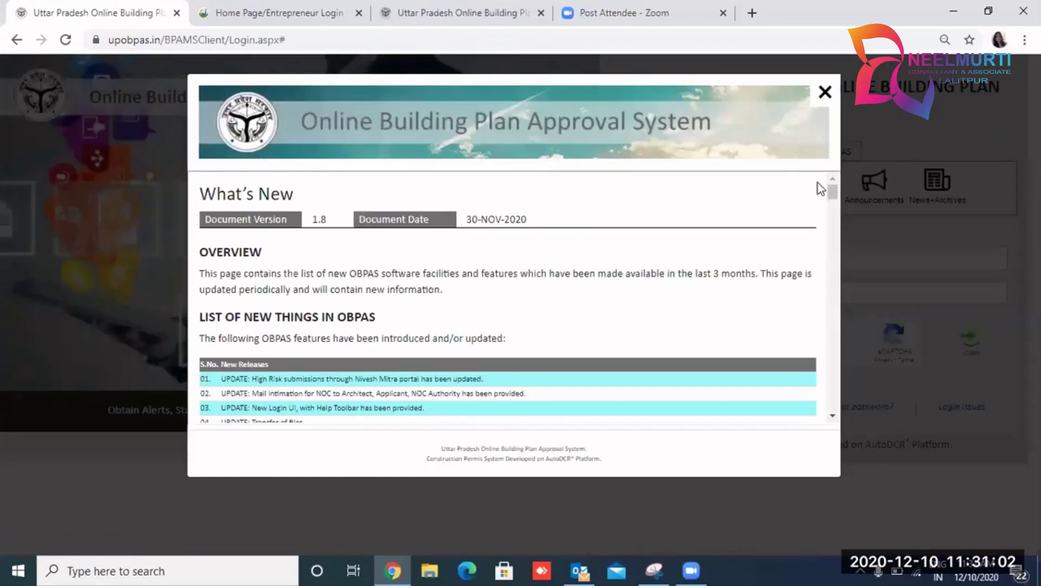
- Read through the What's New notes (version 1.8) and dismiss them
scroll(832, 199, down, 1)
drag(831, 197, 840, 133)
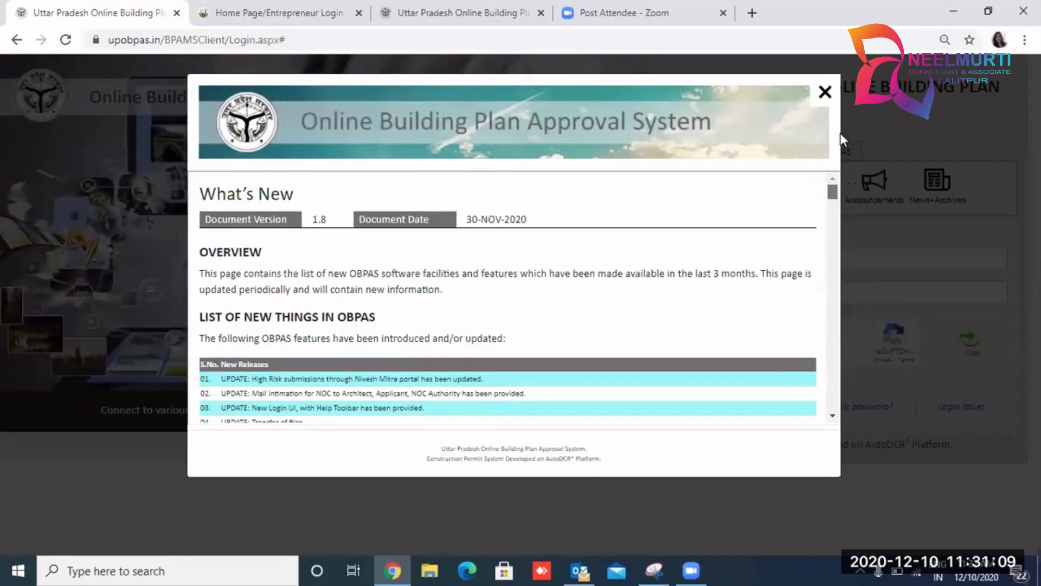
click(826, 93)
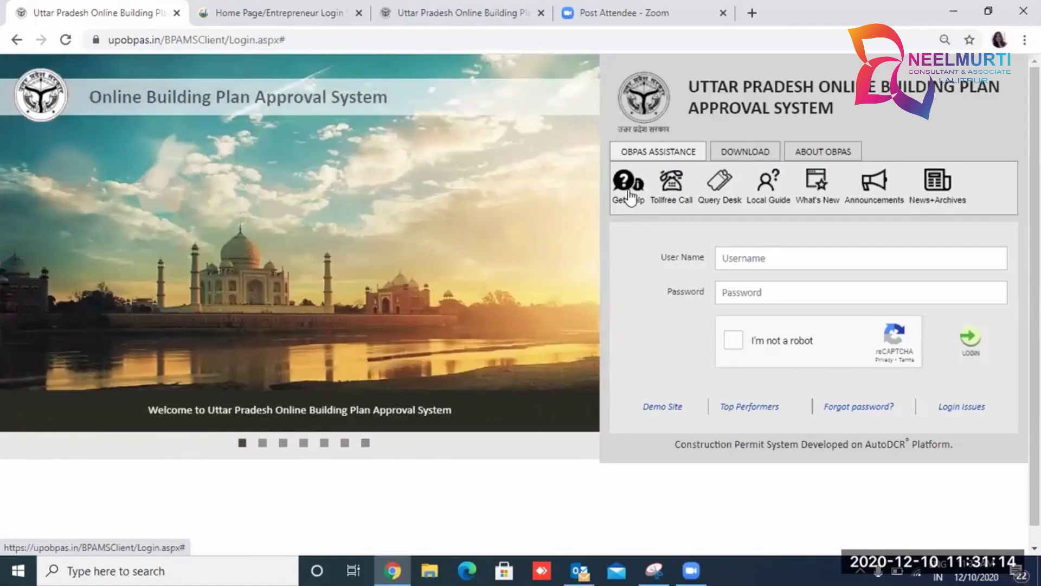
- Read the OBPAS Assistance and Help document down to Contact Us, then close it
click(629, 197)
drag(836, 208, 816, 385)
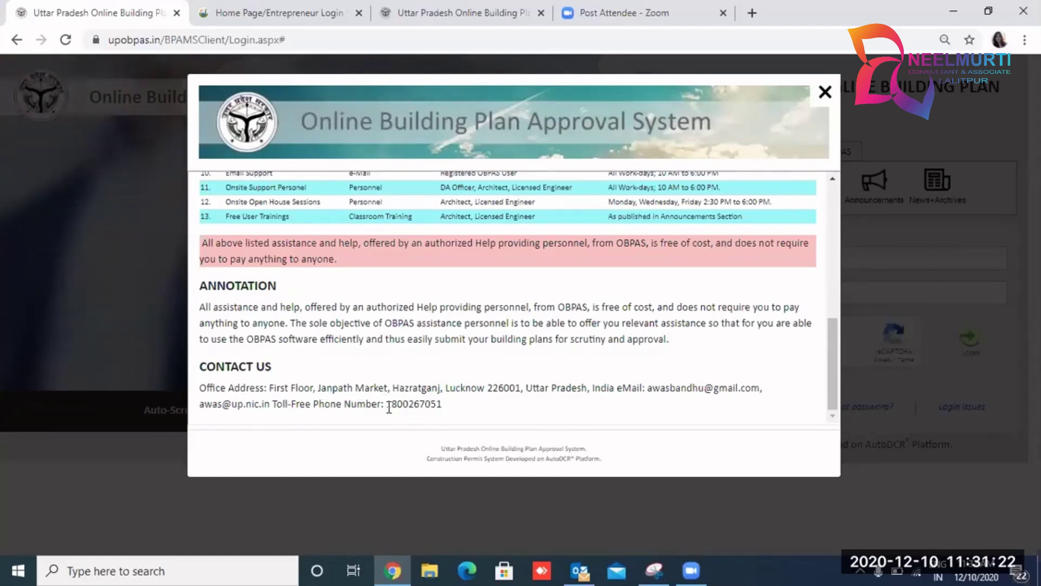
click(824, 92)
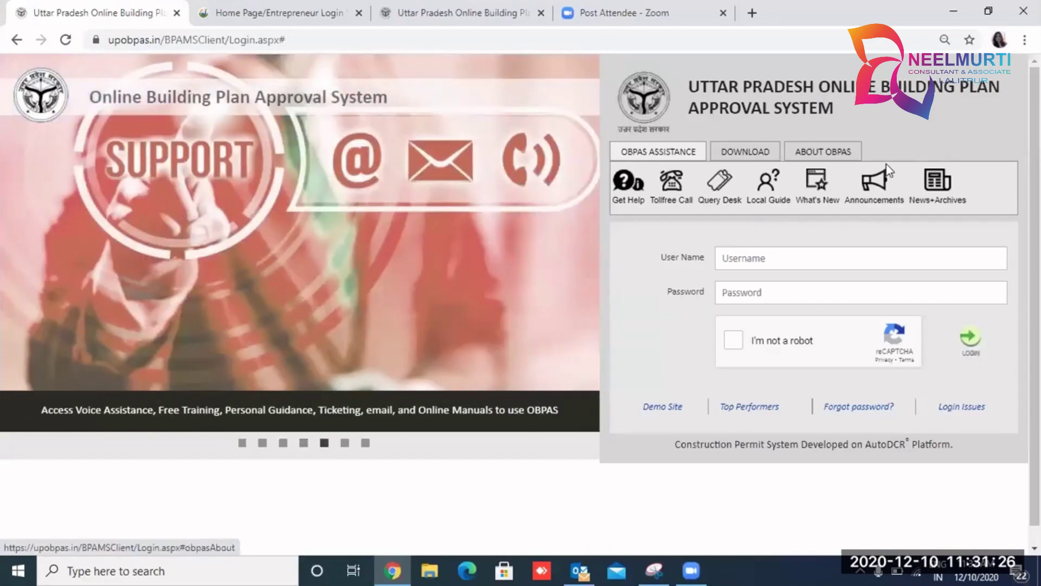
- Show the Download section and browse the Videos list before closing it
click(750, 159)
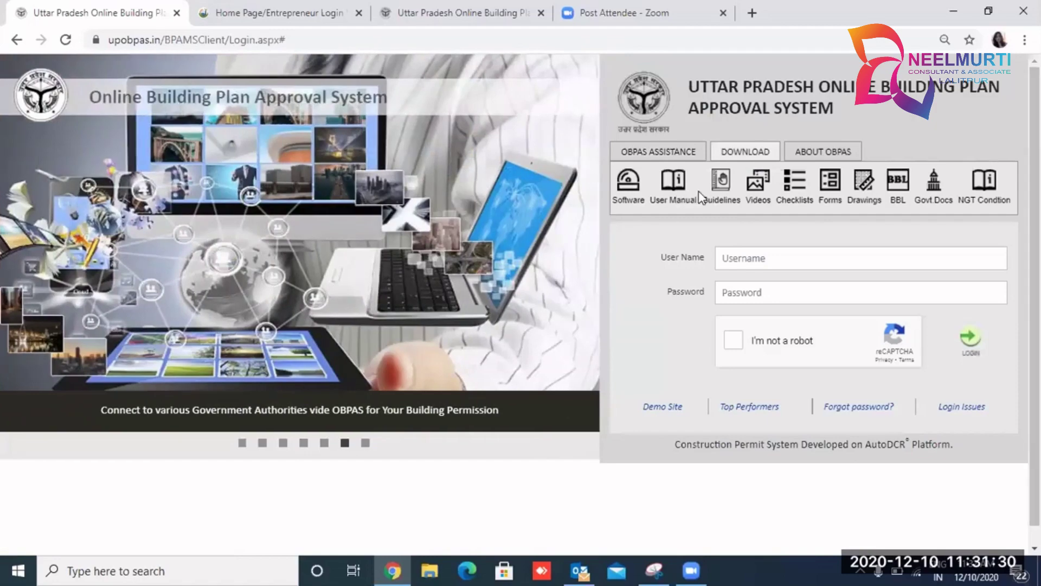
click(756, 189)
drag(828, 187, 826, 268)
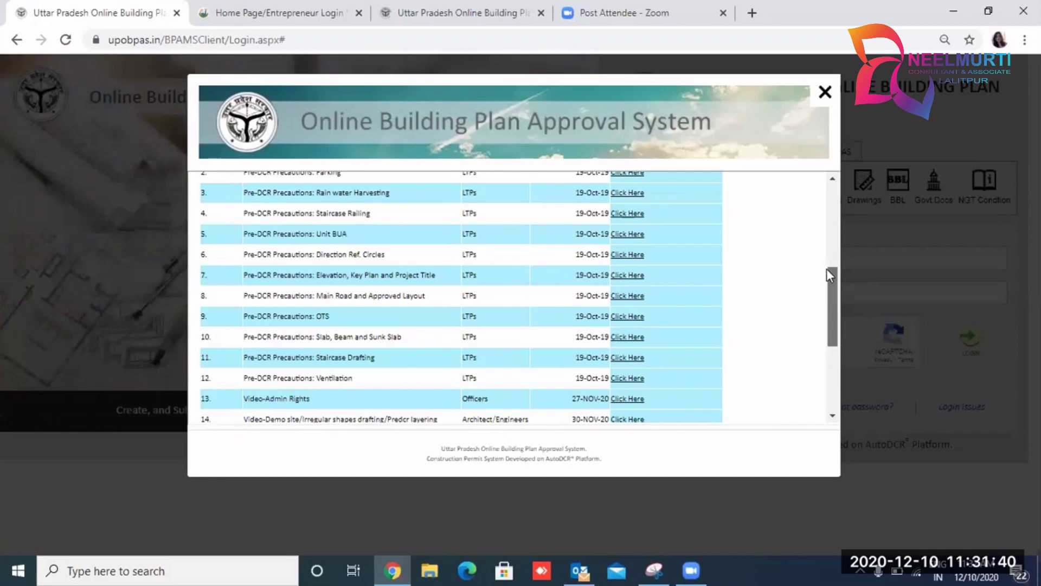
drag(827, 269, 824, 267)
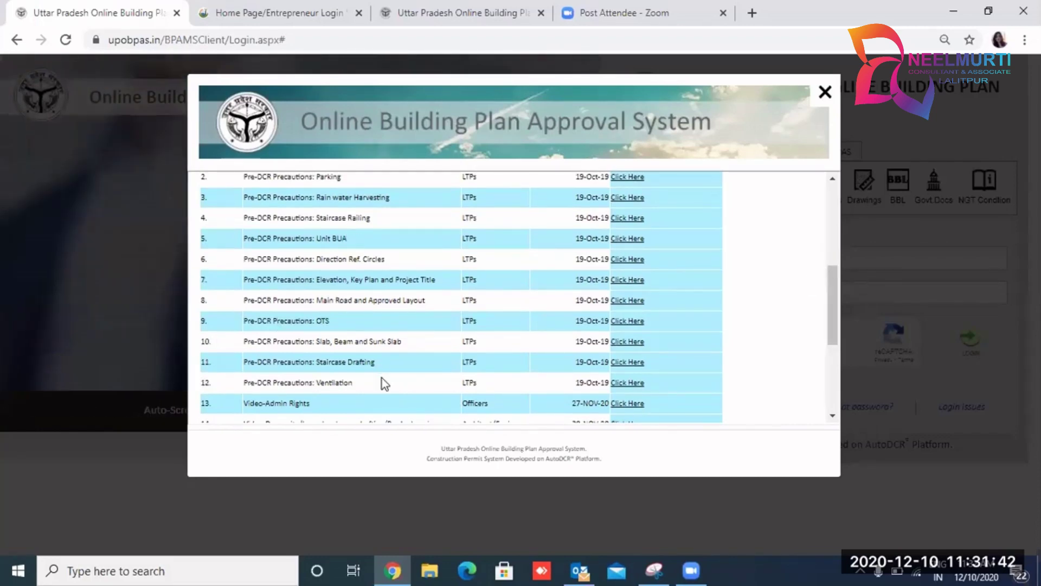
click(824, 92)
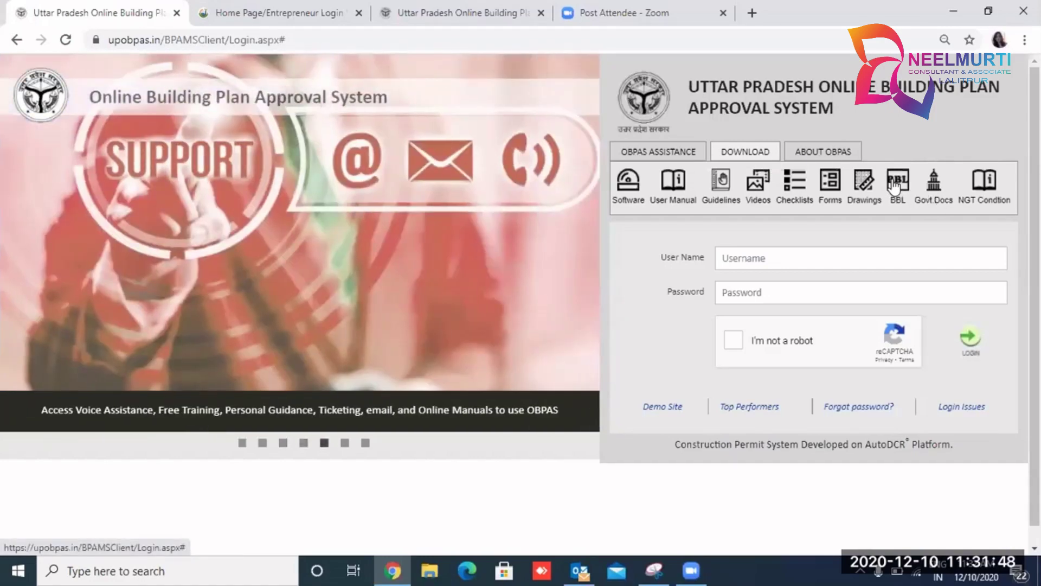
- Look through the four PreDCR-compliant row house model drawings, then close the list
click(862, 186)
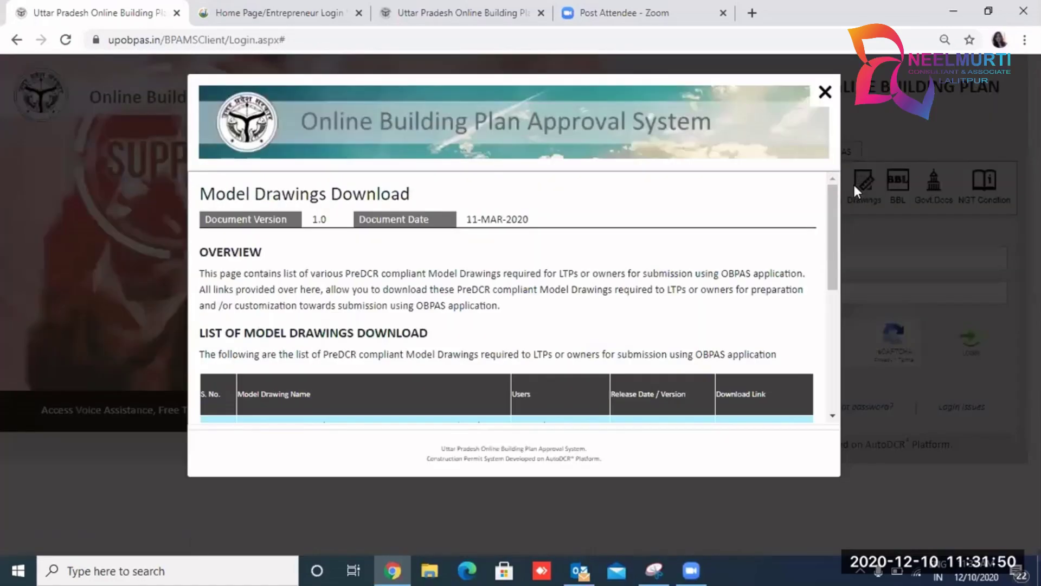
scroll(837, 240, down, 3)
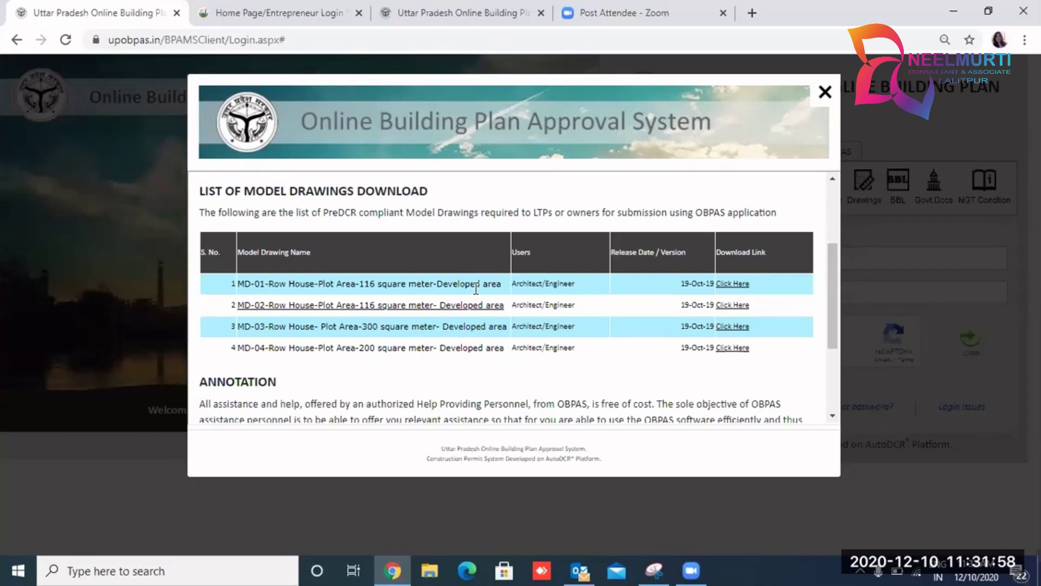
click(824, 92)
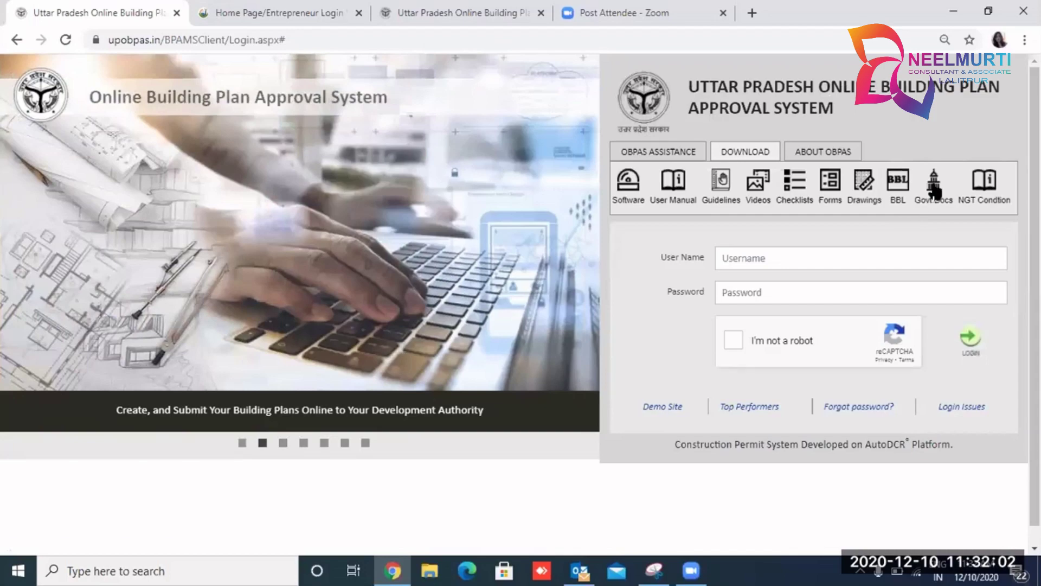
- Browse the UP government documents downloads list and close it
click(934, 183)
drag(835, 197, 831, 260)
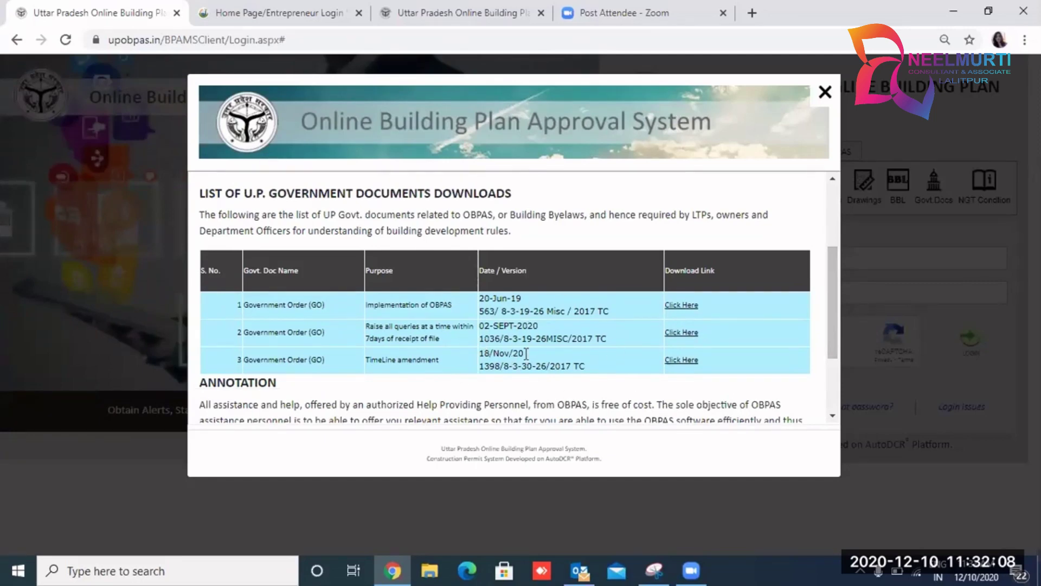
click(825, 90)
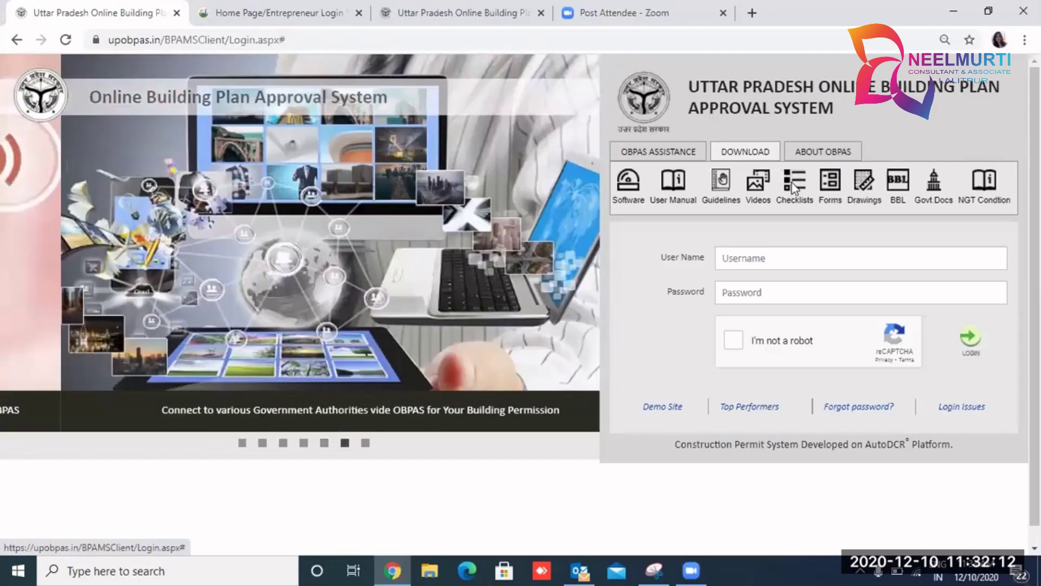
- View Document_Checklist.pdf from the Checklists list, close it, and show About OBPAS
click(791, 184)
scroll(832, 239, down, 1)
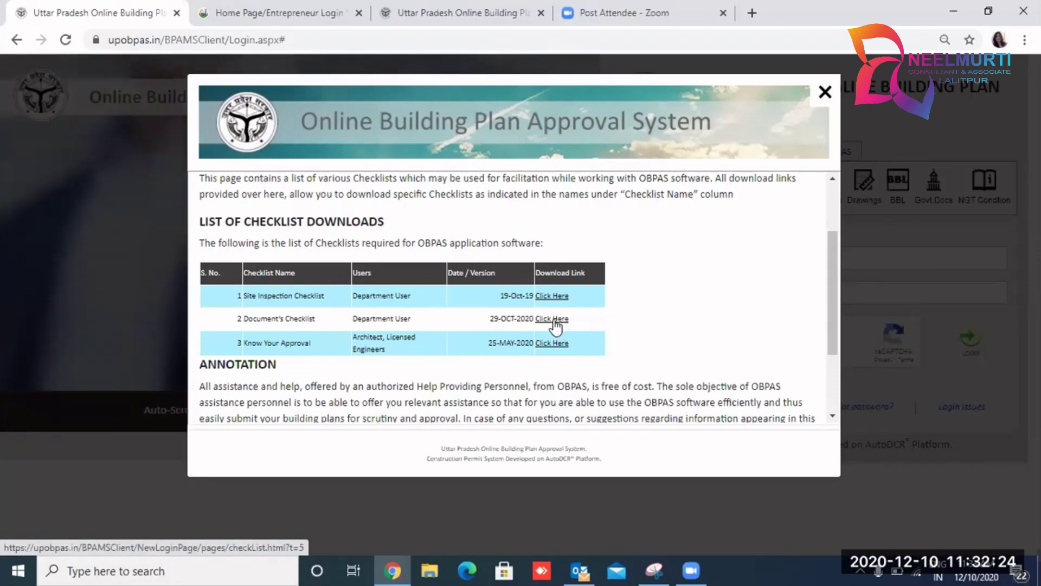
click(554, 320)
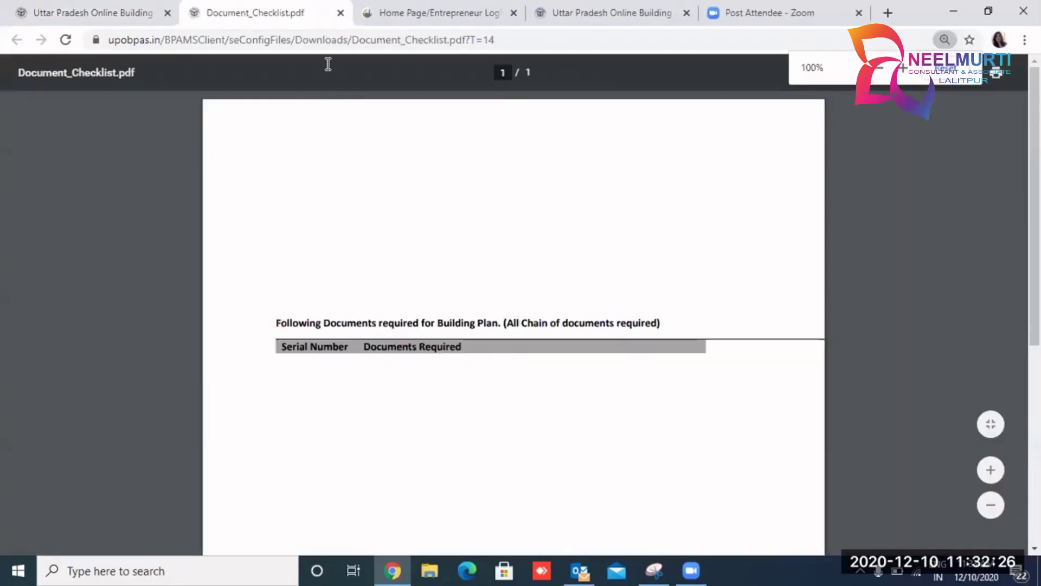
click(341, 13)
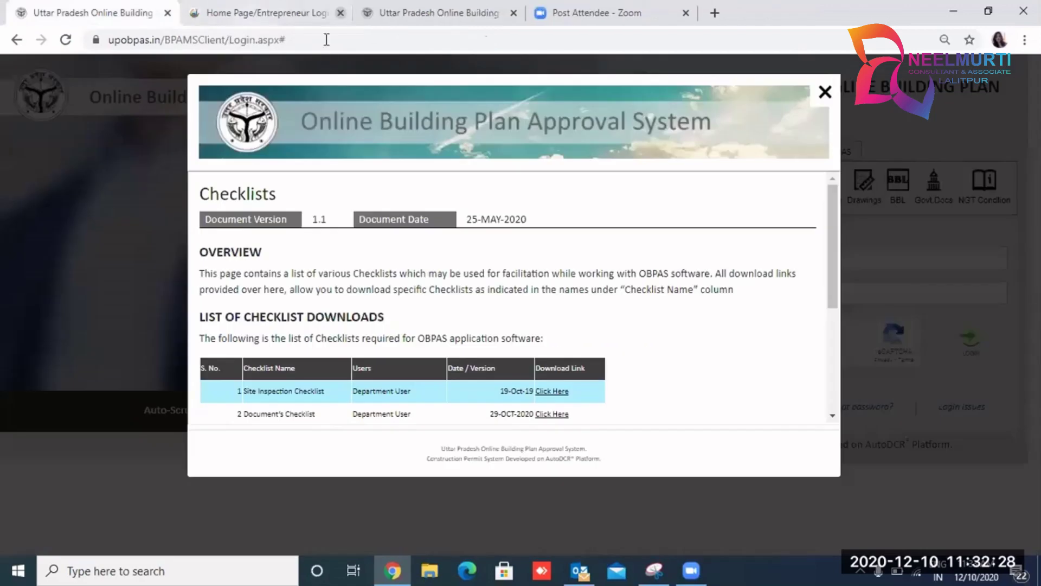
click(824, 93)
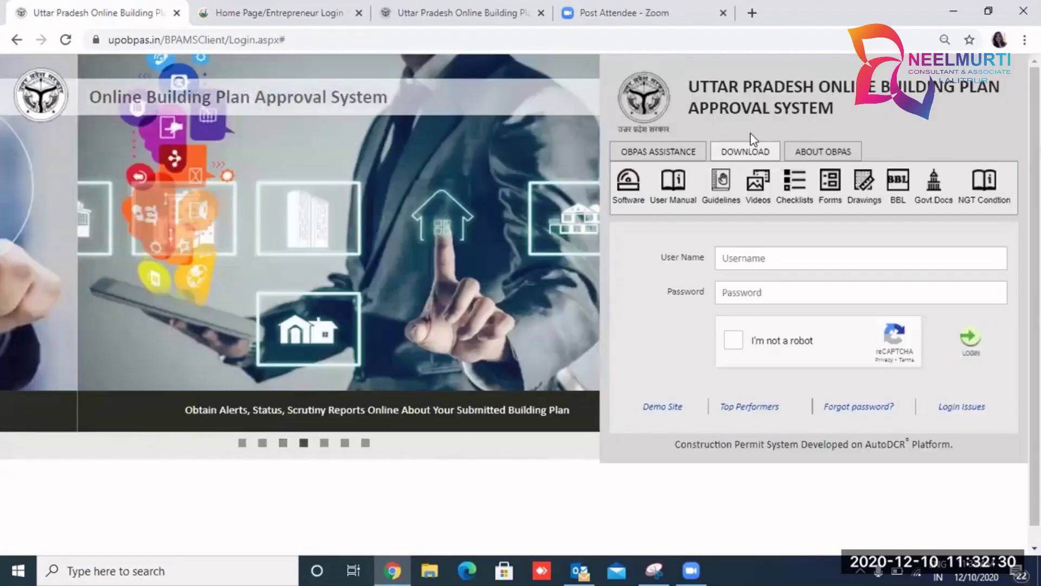
click(823, 155)
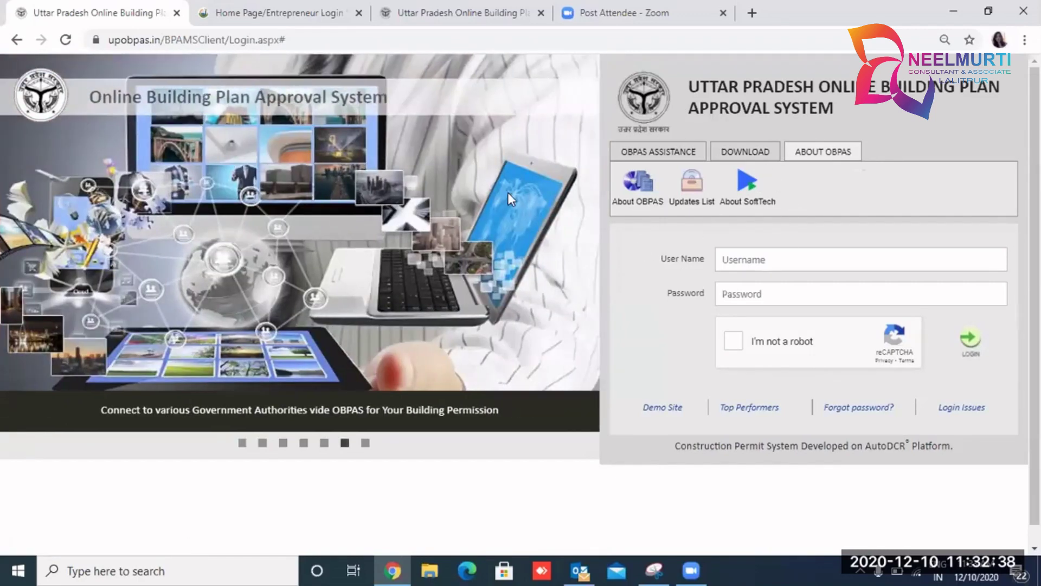
click(201, 9)
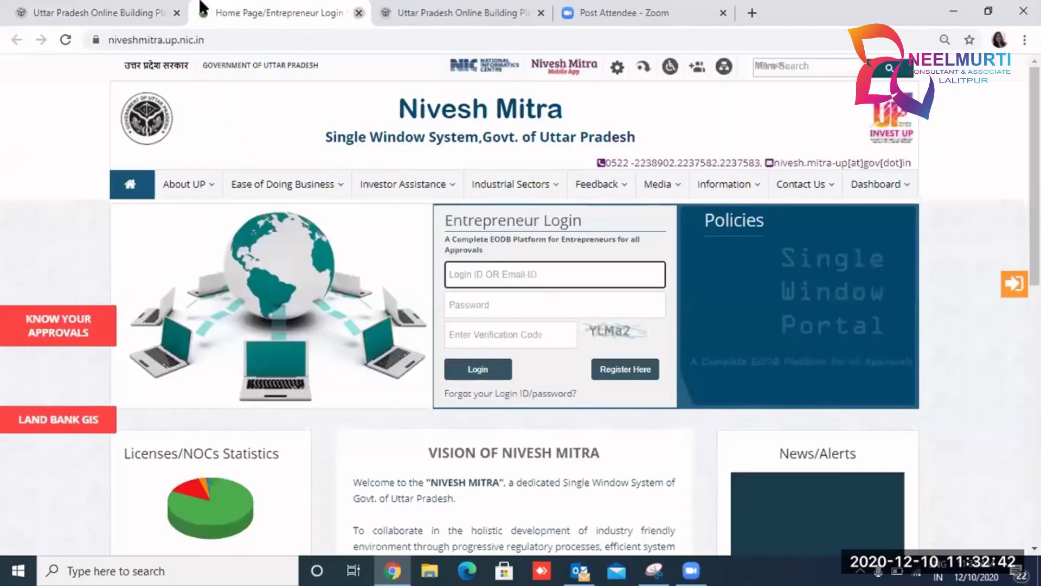
- Replace the live Nivesh Mitra tab with 72.167.225.87/Testing_NMSWP/ in a new tab
click(358, 13)
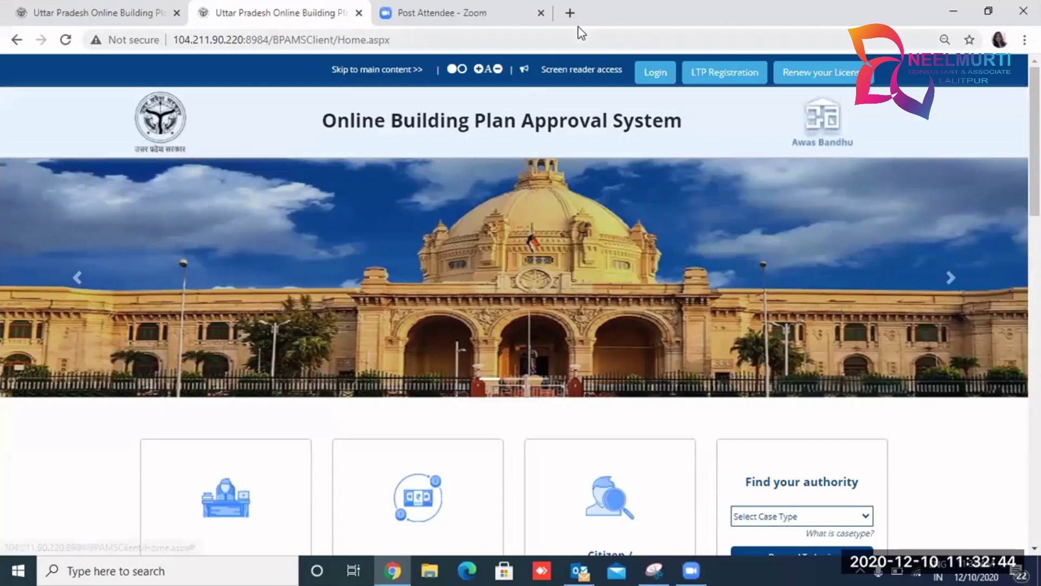
click(573, 21)
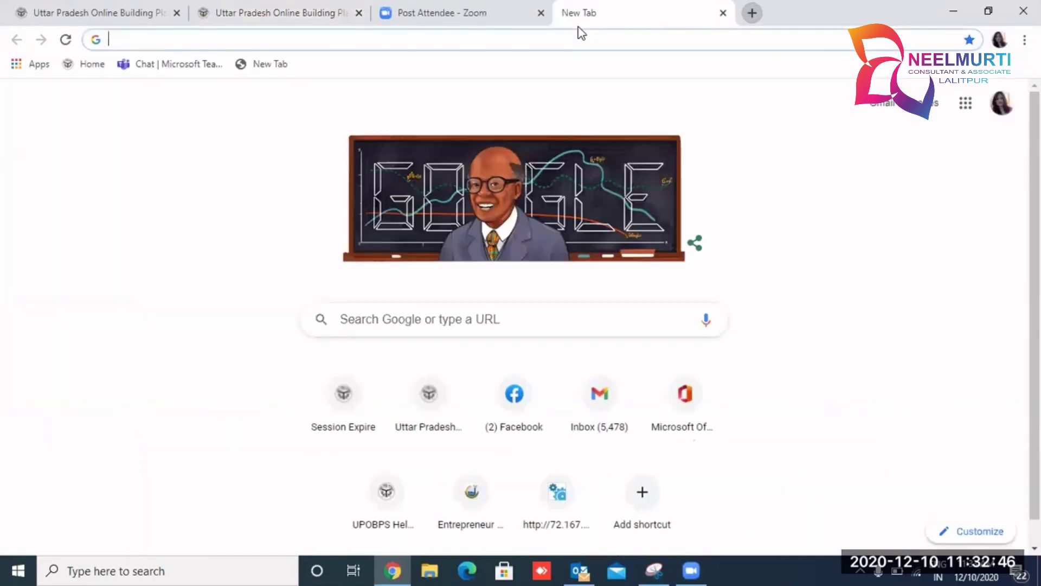
text(72.167.225.87/Testing_NMSWP/)
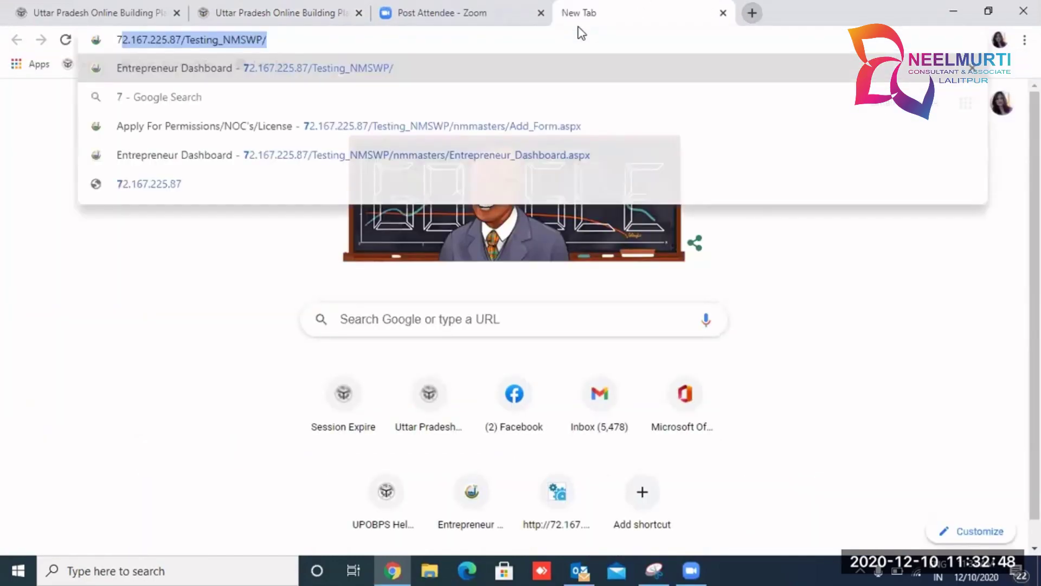
key(Return)
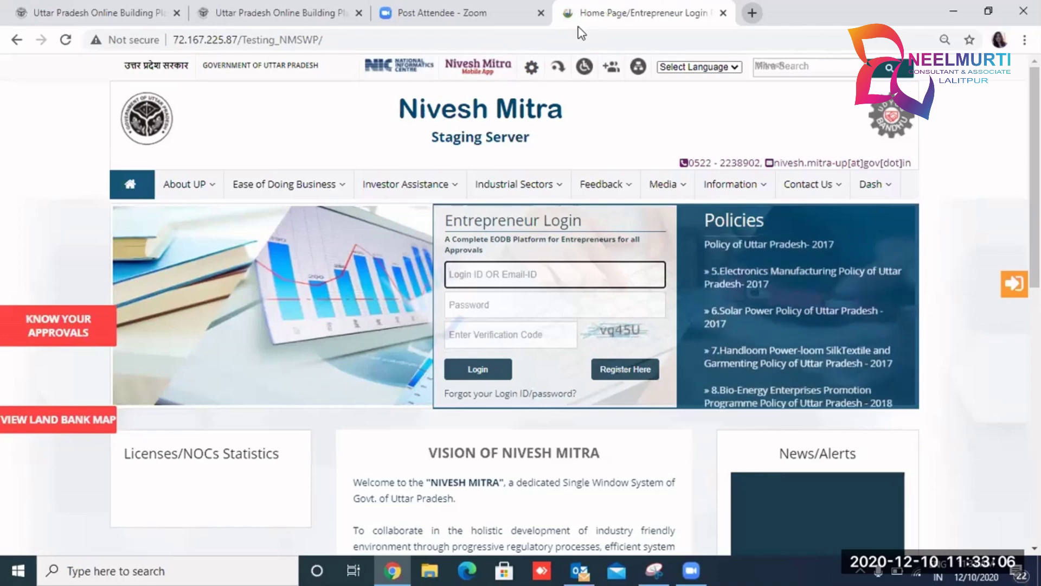
mouse_move(514, 185)
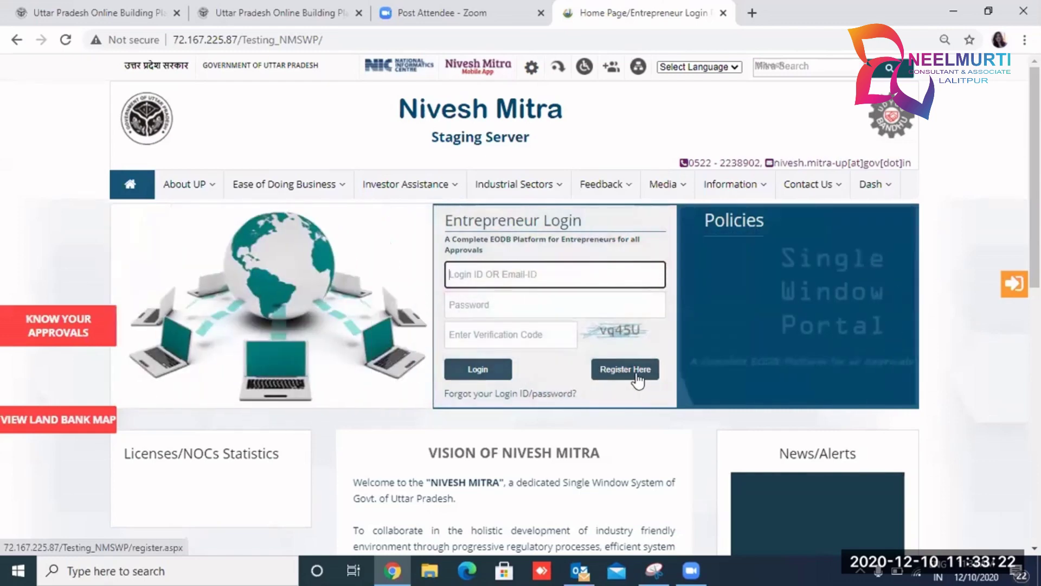
- Look over the entrepreneur registration page and briefly check the Building Plan Approval tab
click(634, 377)
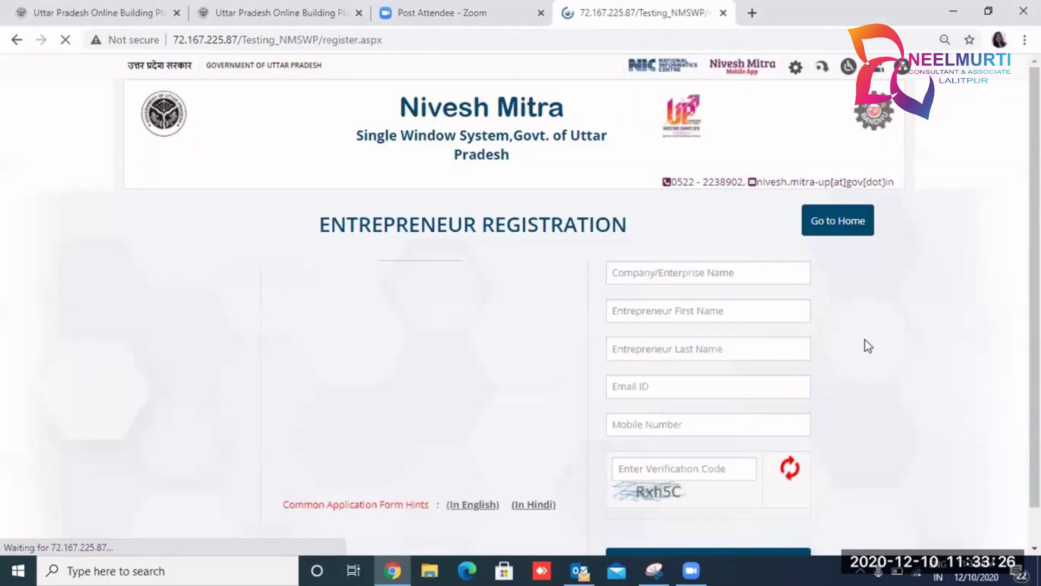
scroll(520, 311, down, 1)
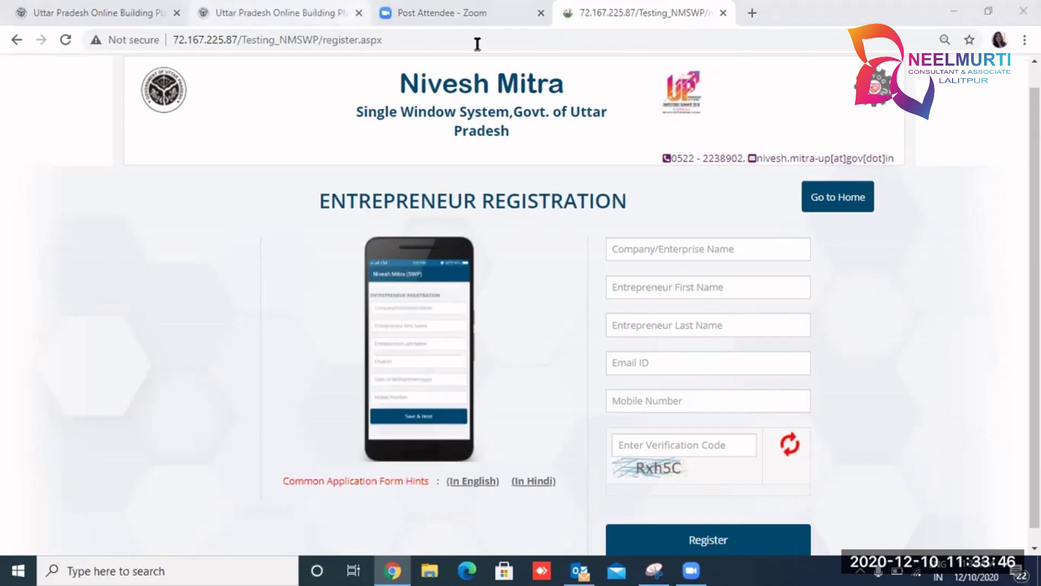
click(338, 14)
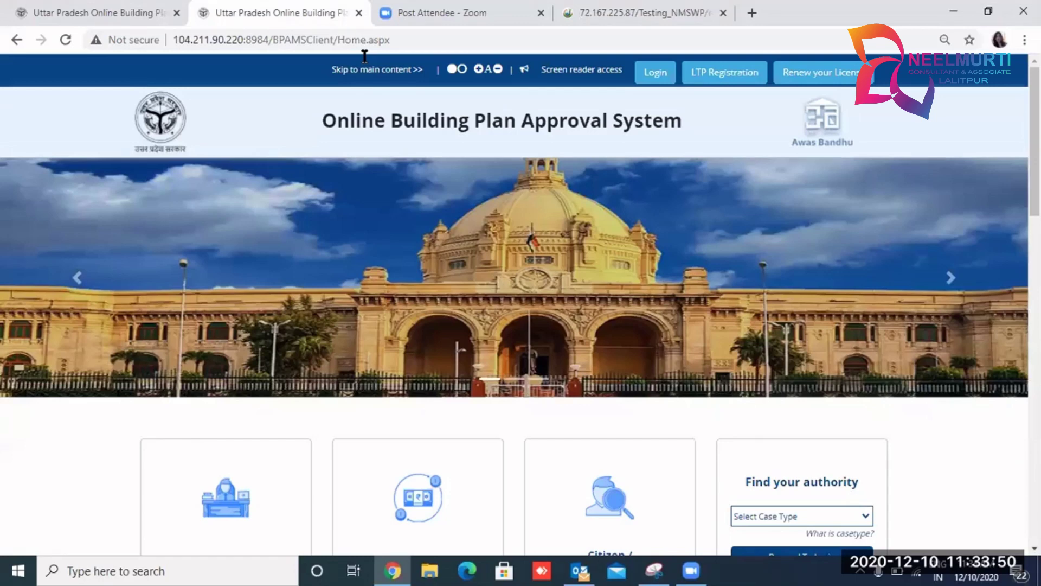
click(689, 20)
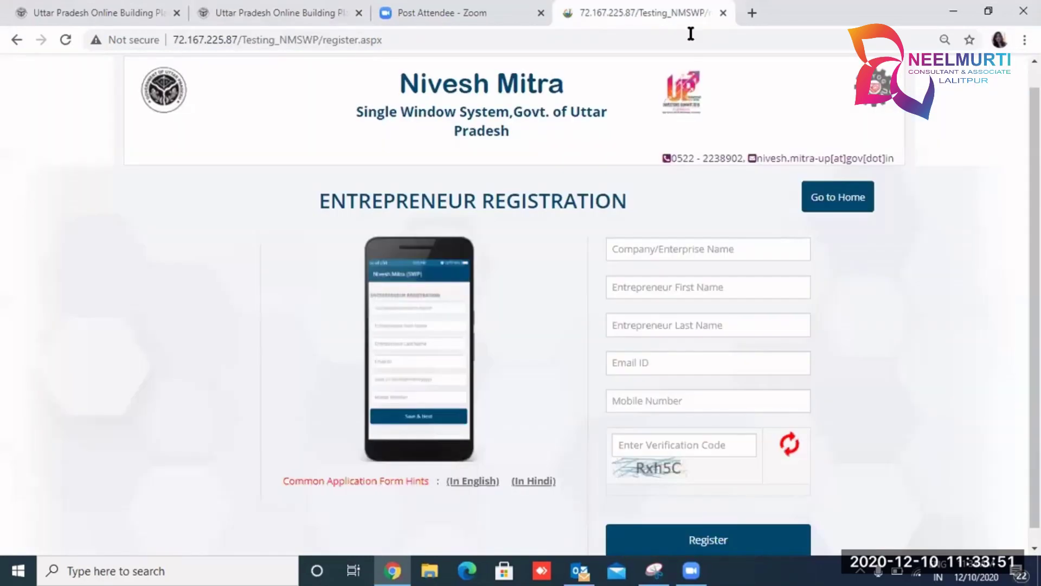
- Open the Government of Uttar Pradesh site, then close the up.gov.in and registration tabs
click(152, 98)
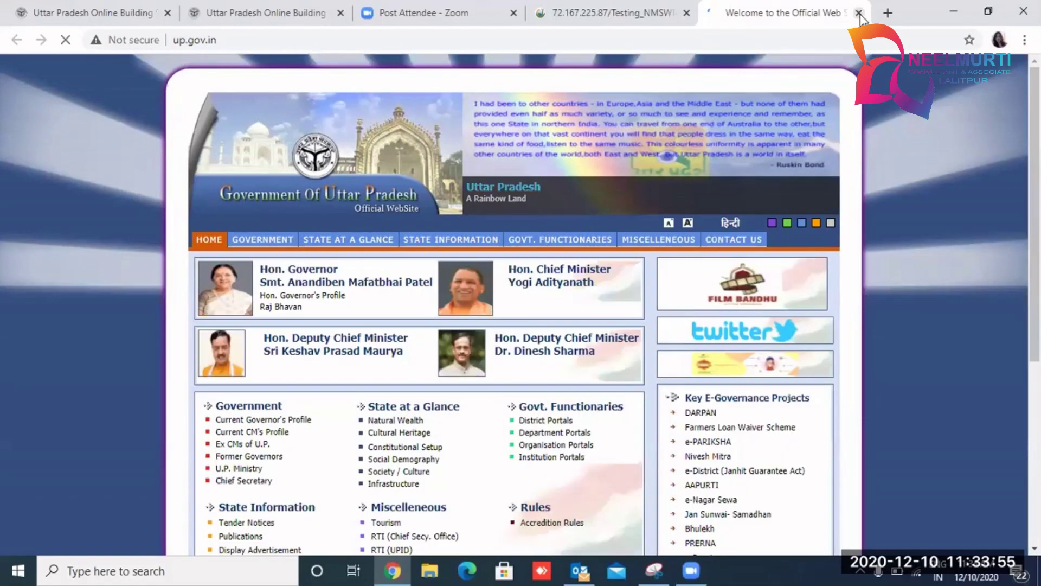
click(859, 13)
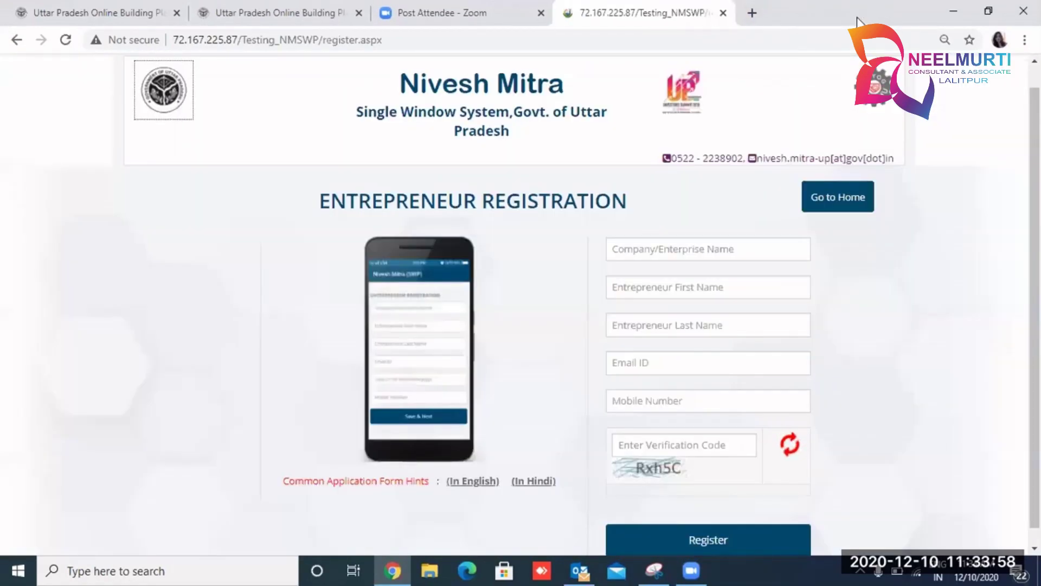
click(724, 13)
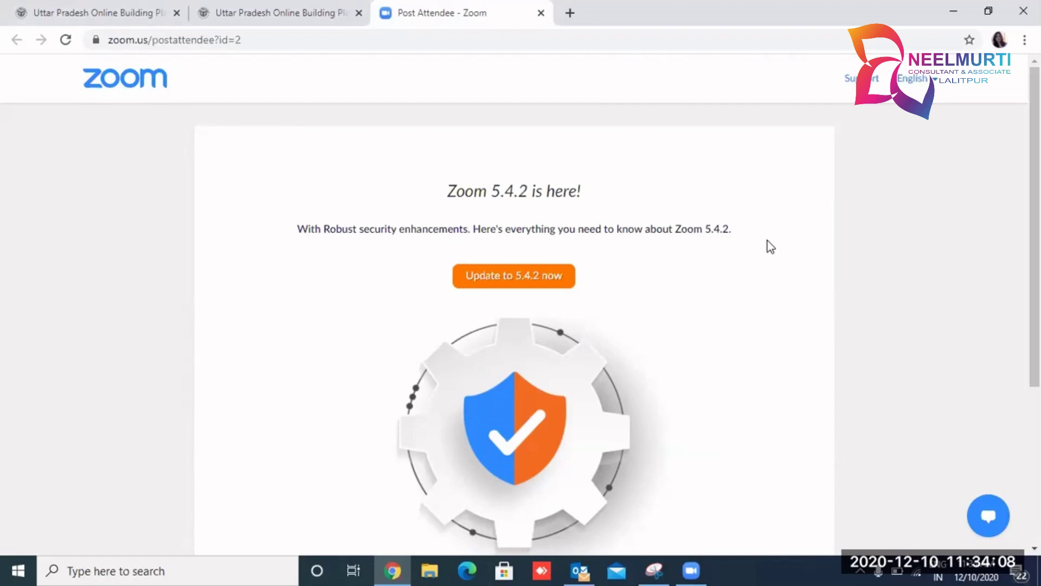
- Load the Nivesh Mitra Testing_NMSWP staging home page in a new tab
key(ctrl+t)
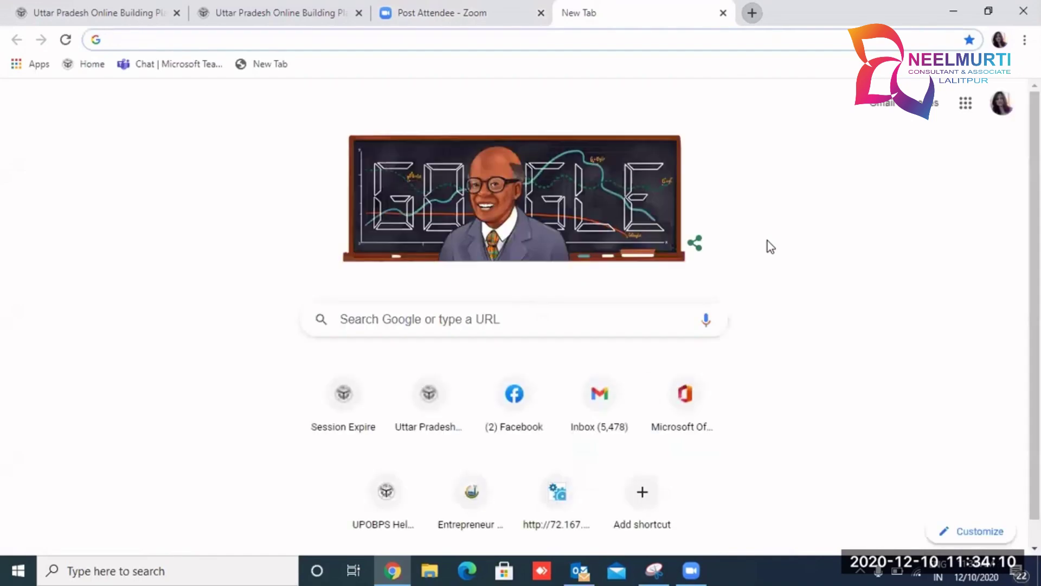
text(7)
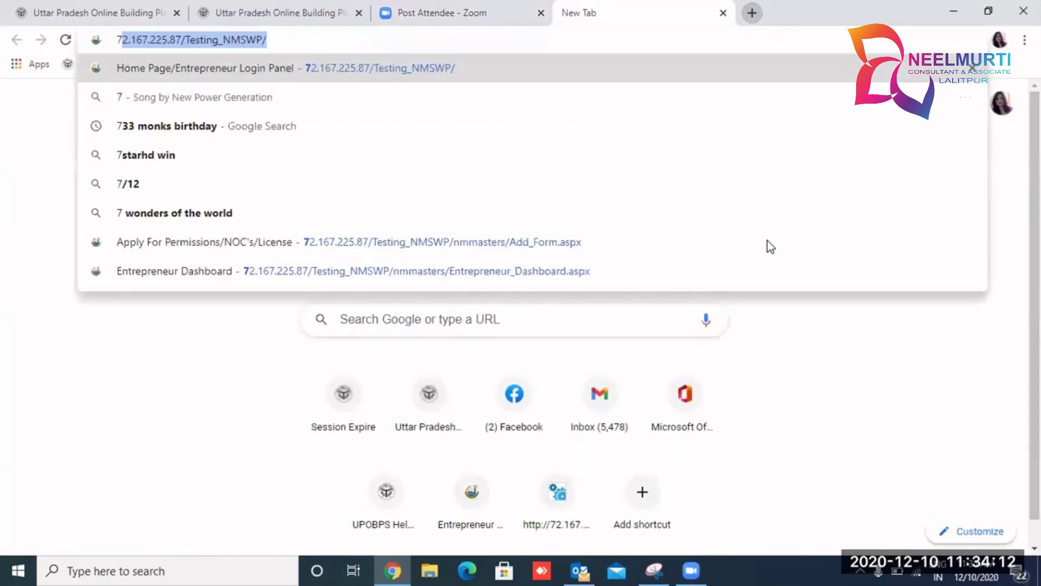
key(Return)
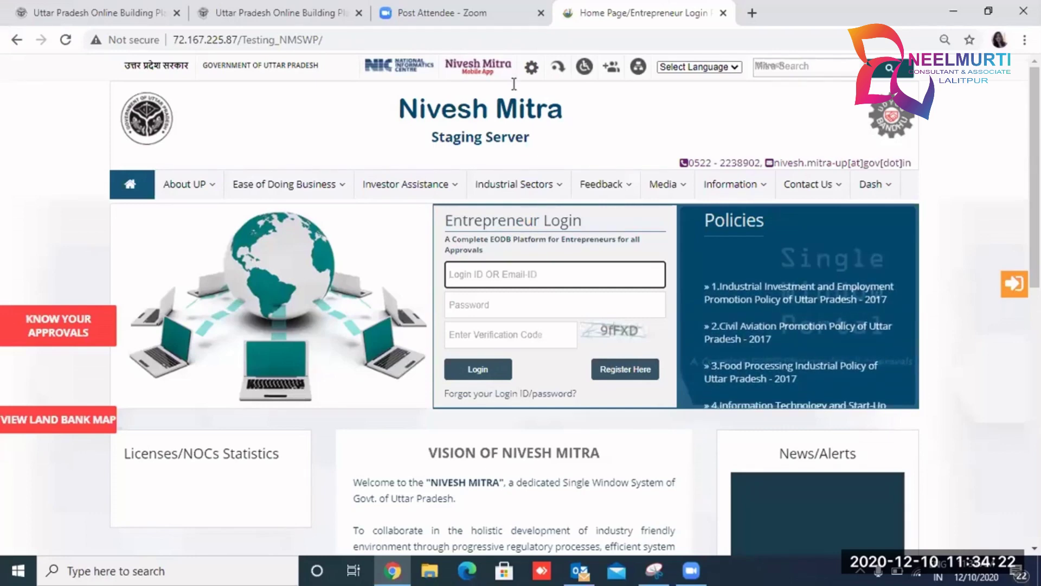
- Enter the entrepreneur login ID, the account password and part of the verification code
click(498, 339)
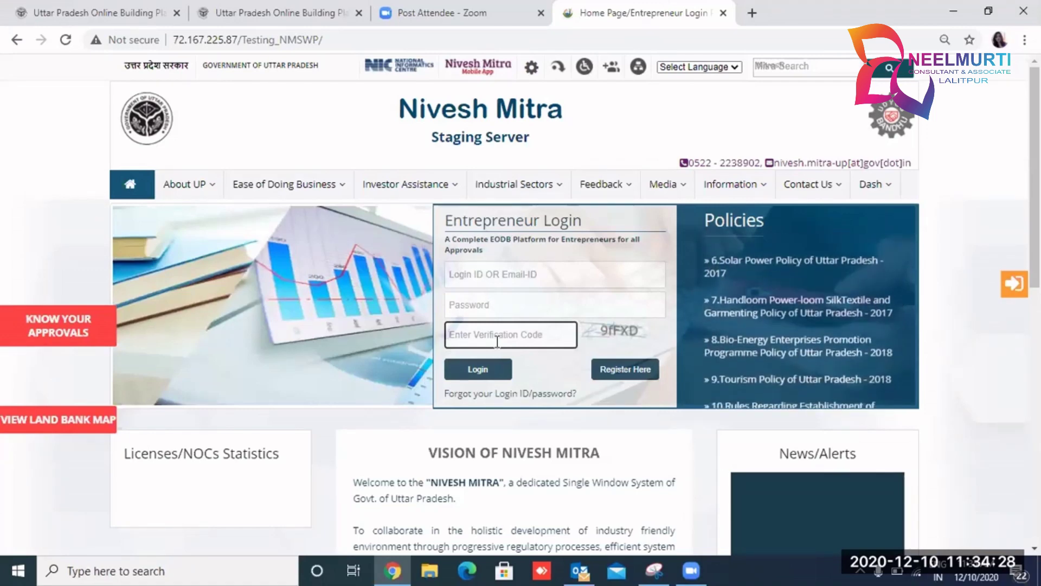
click(481, 284)
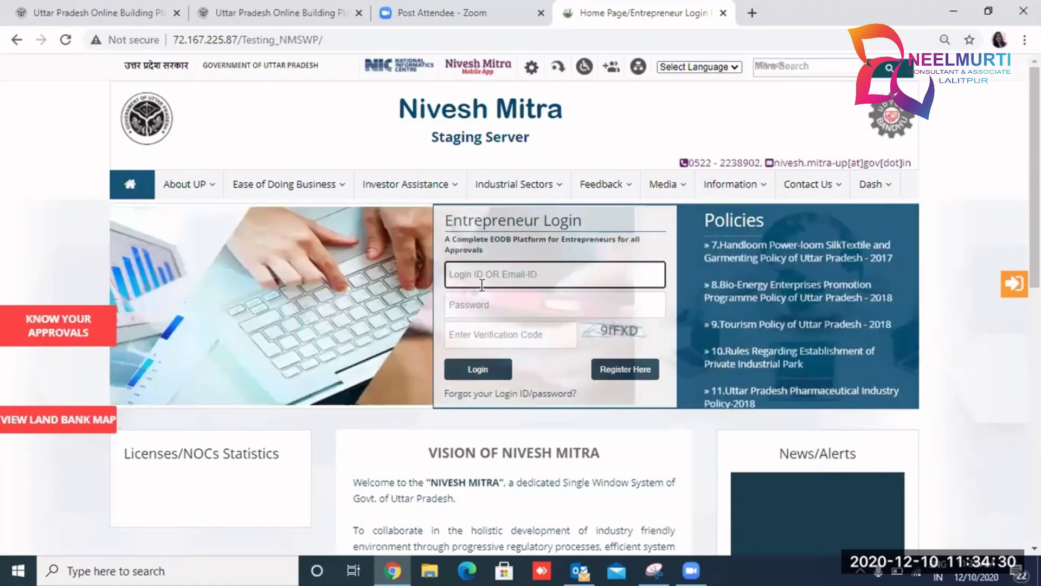
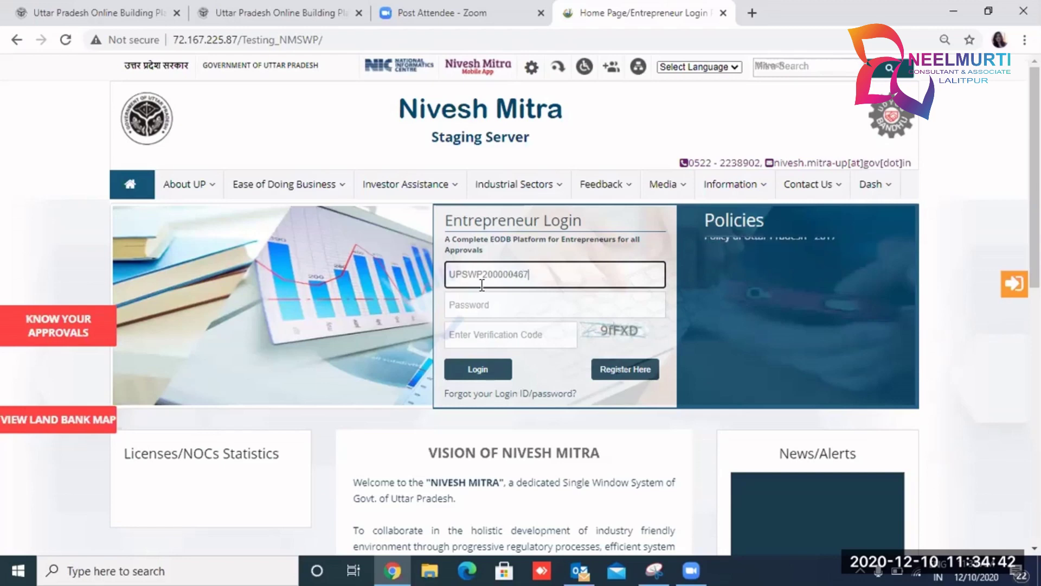
key(Tab)
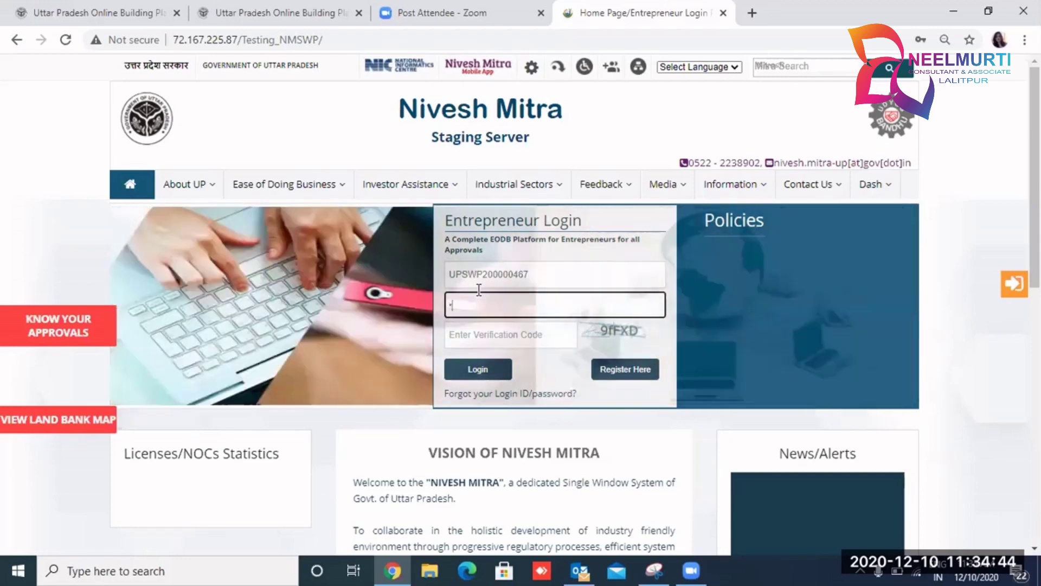
text(••••)
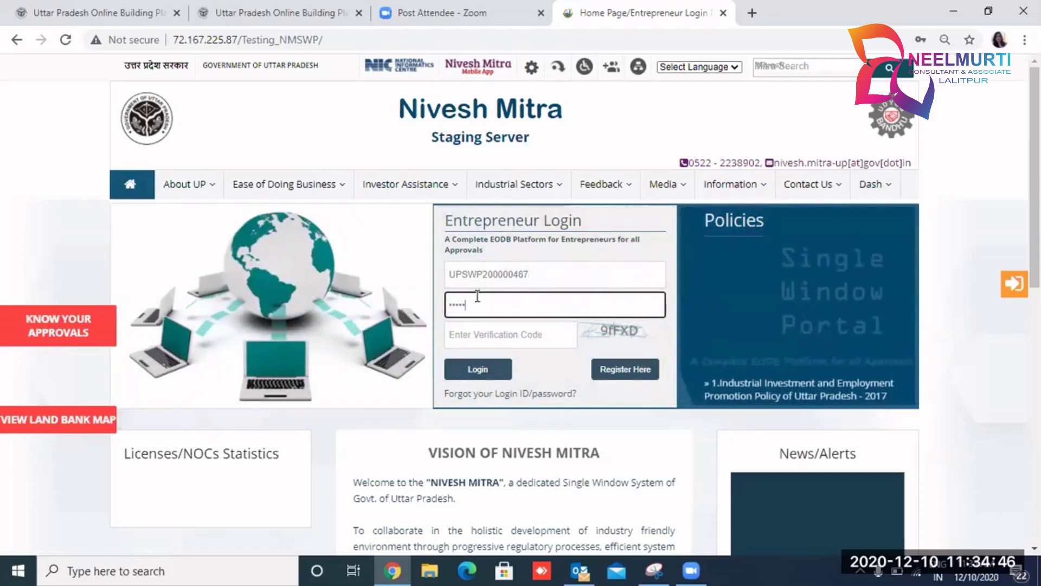
text(••)
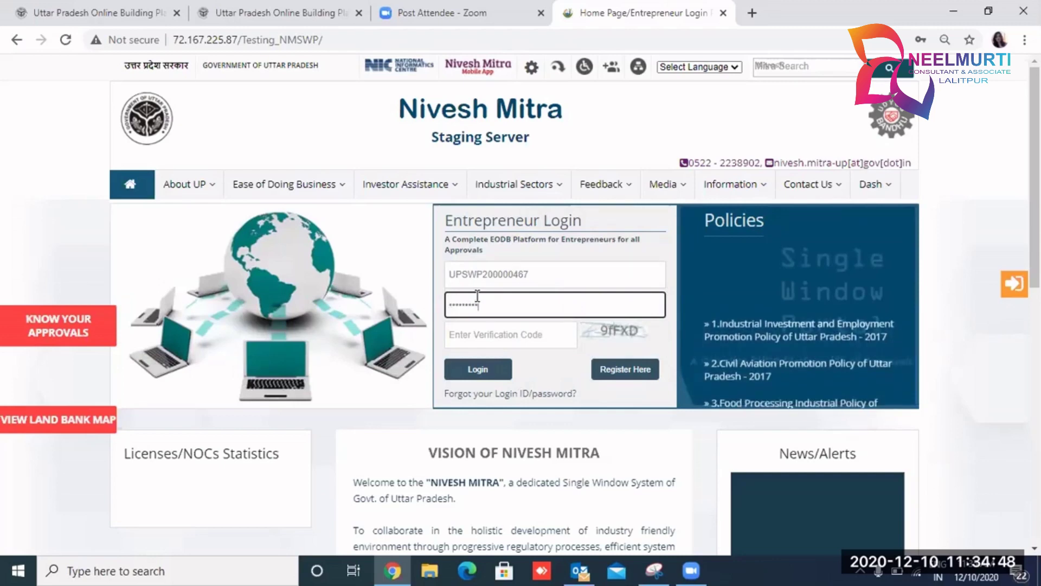
click(483, 339)
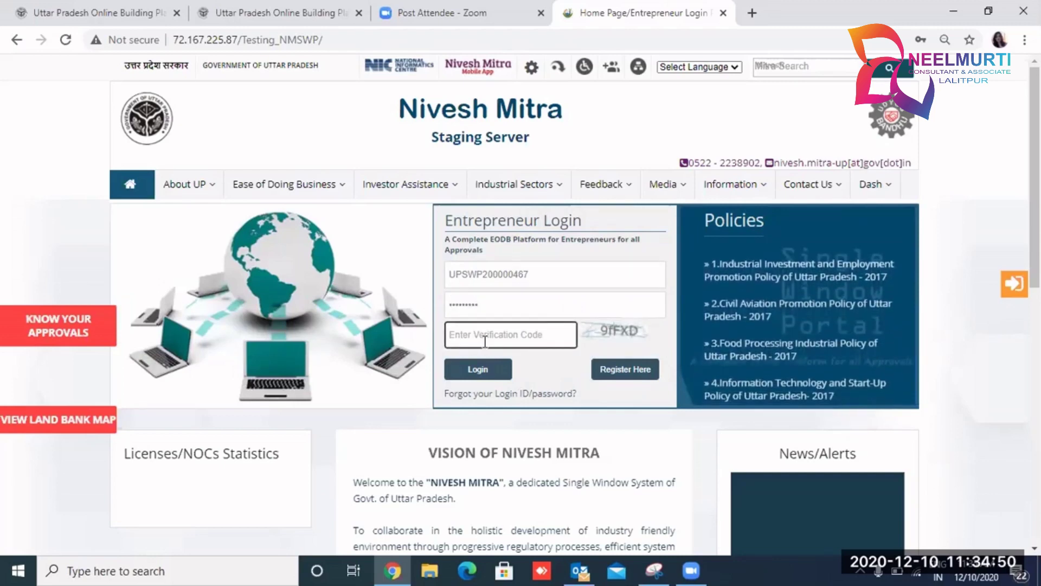
text(9)
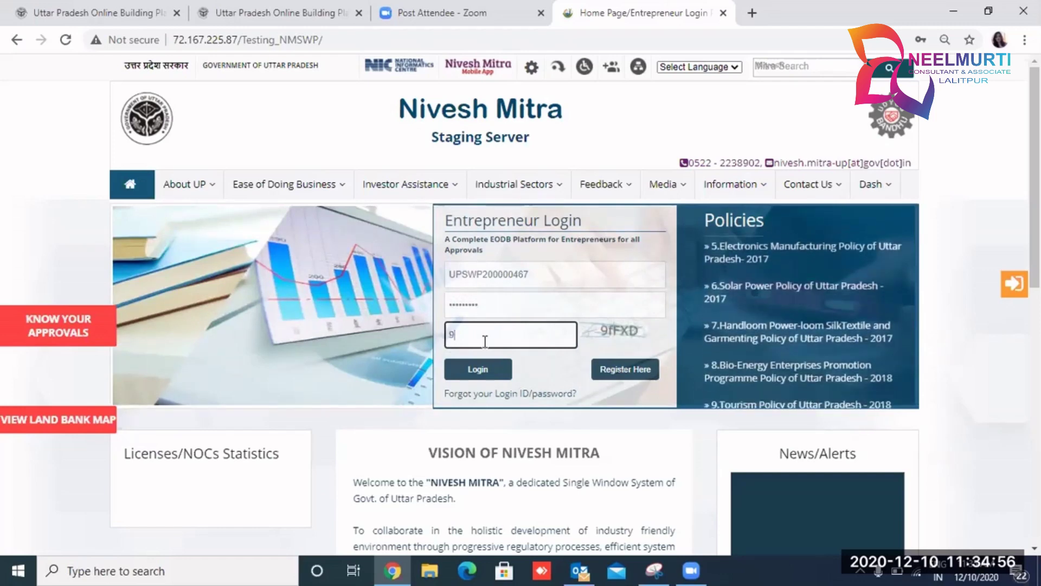
text(f)
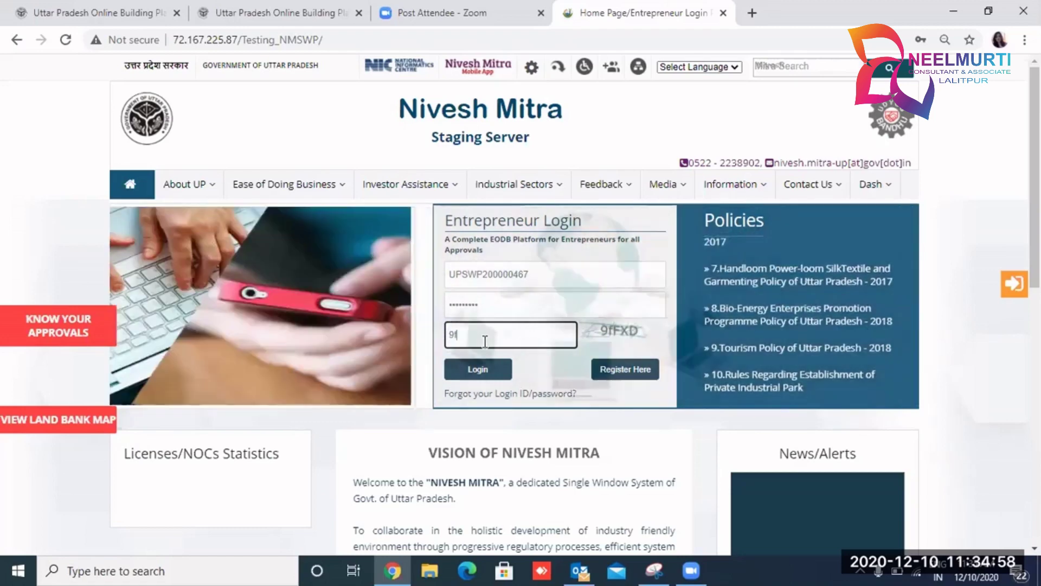
text(FXD)
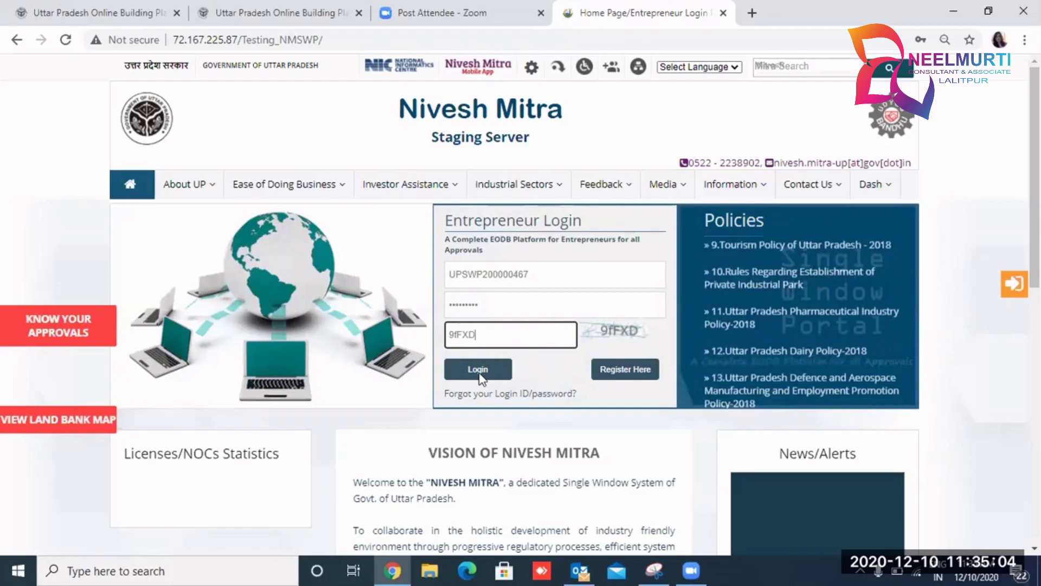
- Log in, then expand and collapse the extra status cards on the Entrepreneur Dashboard
click(479, 372)
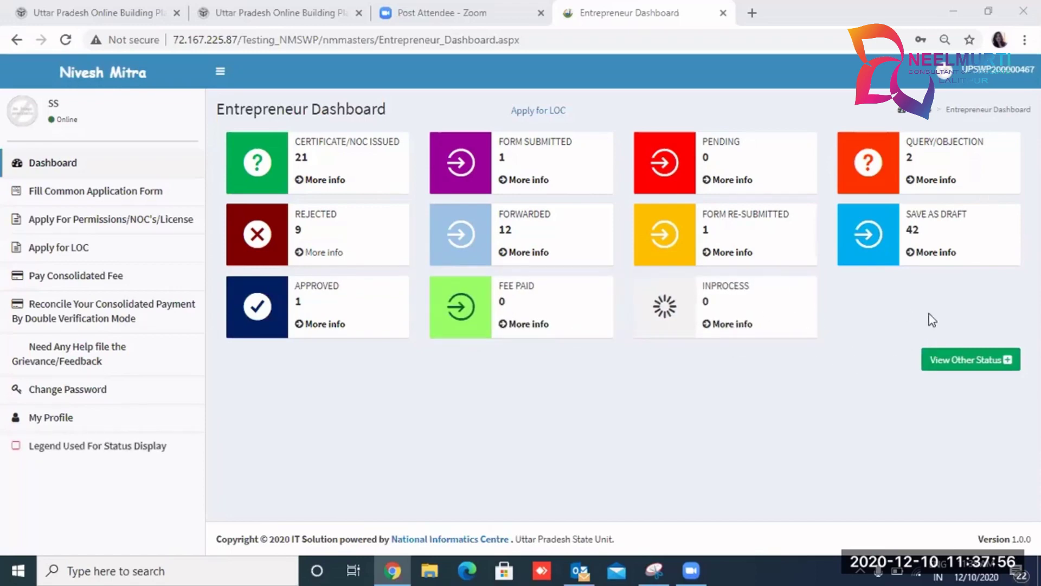
click(994, 361)
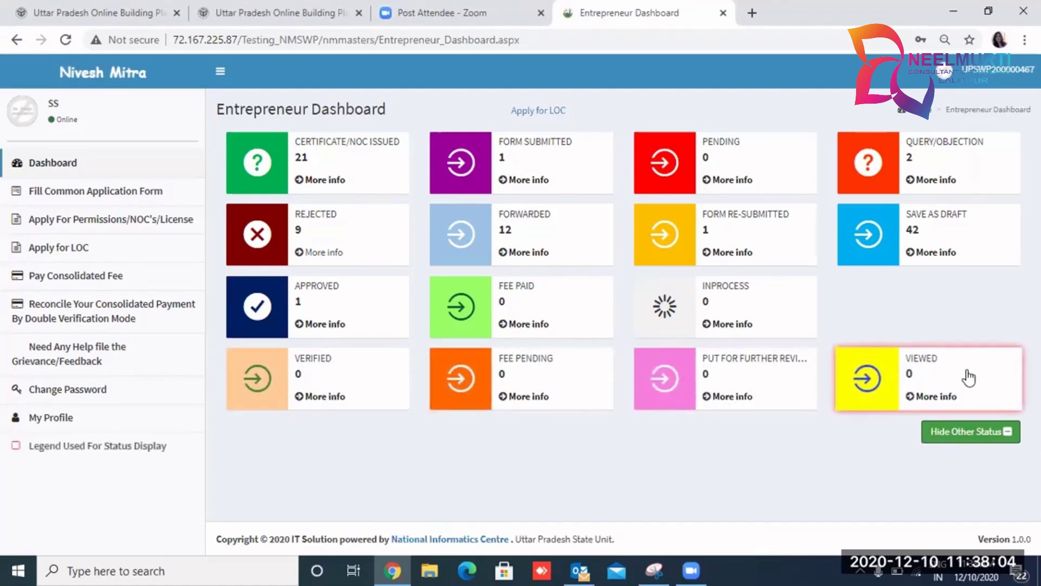
click(964, 432)
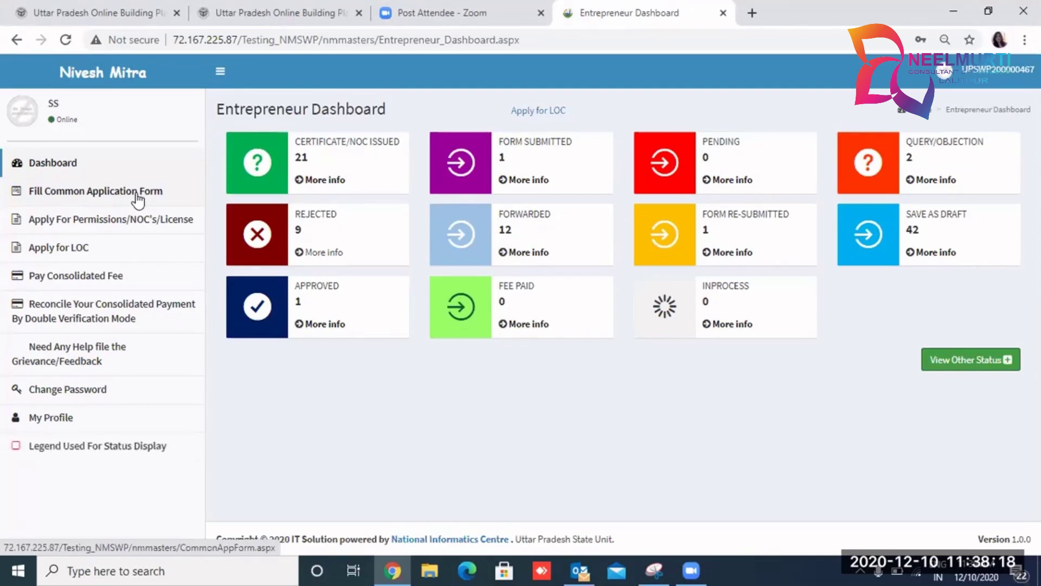
- Save the Common Application Form's personal details and move through Permanent Address to Enterprise/Unit Details
click(136, 193)
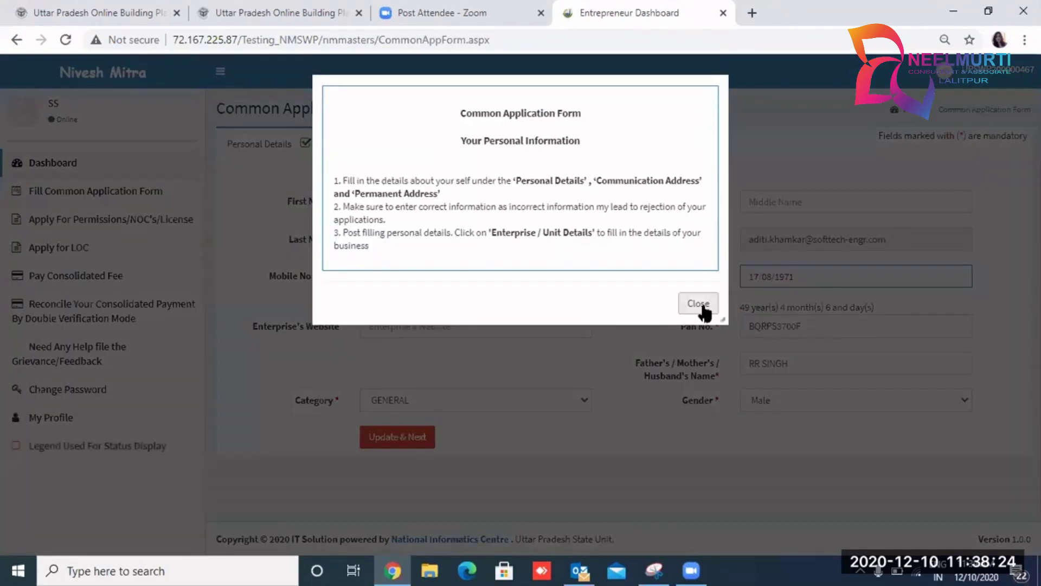
click(702, 305)
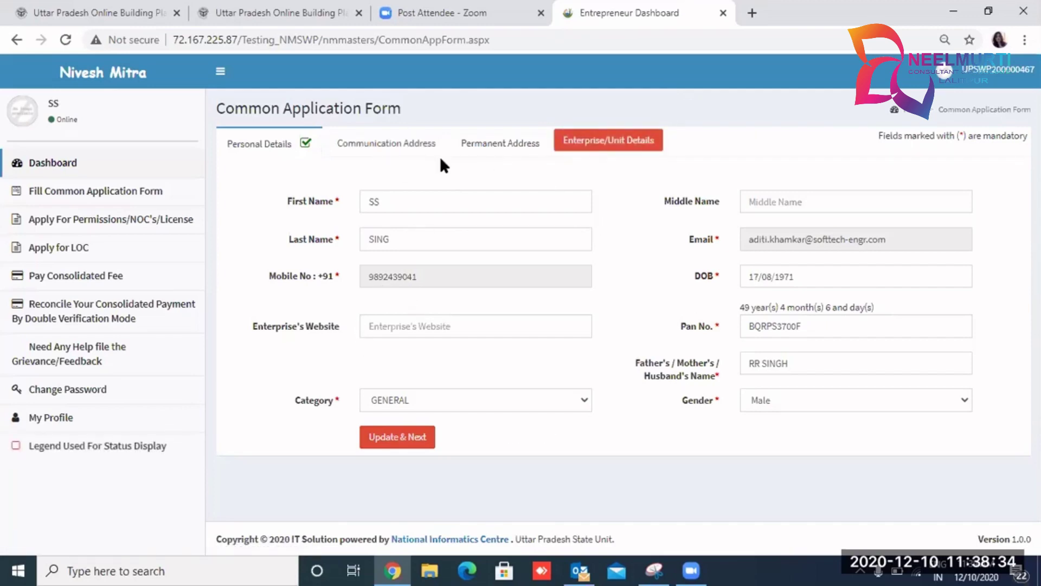
click(402, 442)
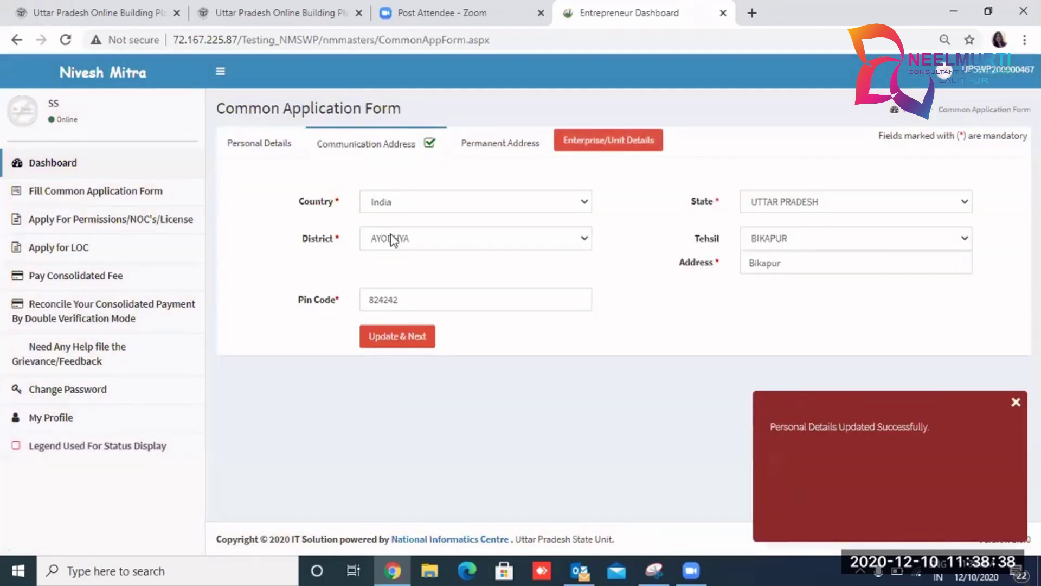
click(500, 145)
click(617, 144)
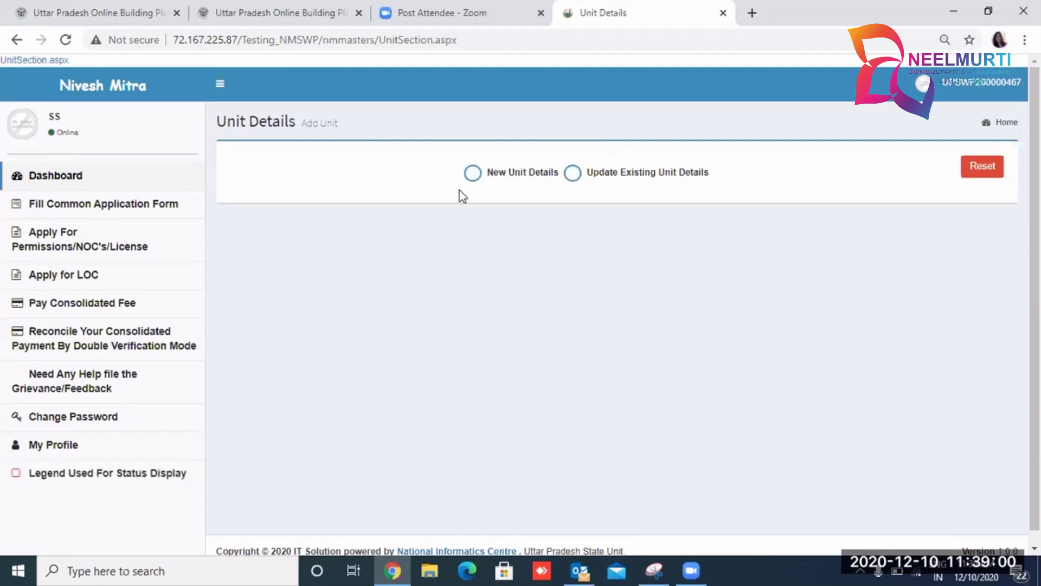
- Choose New Unit Details and review the Add Unit form with unit name SOFTTECH
click(470, 180)
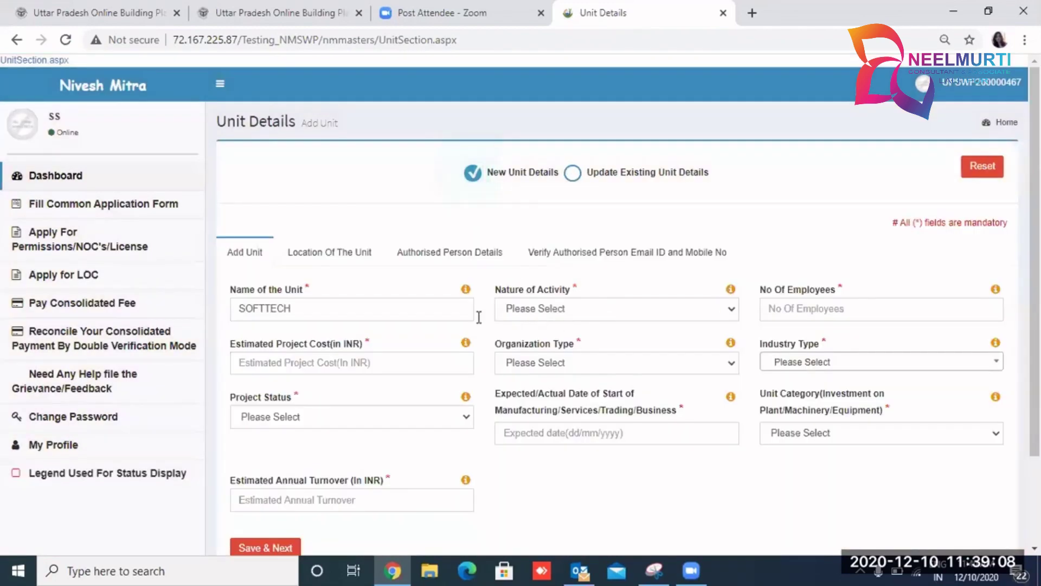
scroll(665, 291, down, 2)
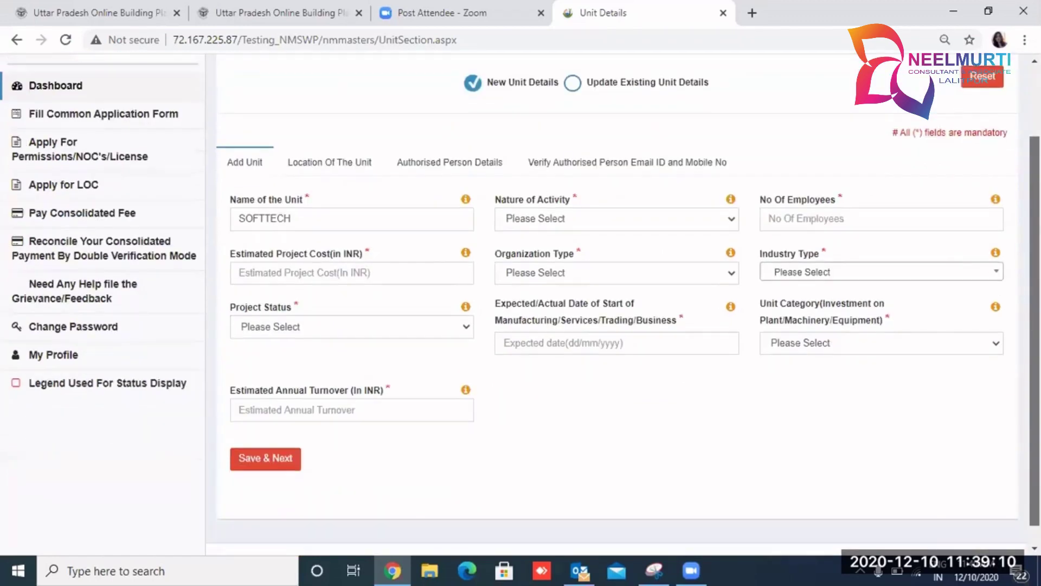
scroll(590, 326, down, 1)
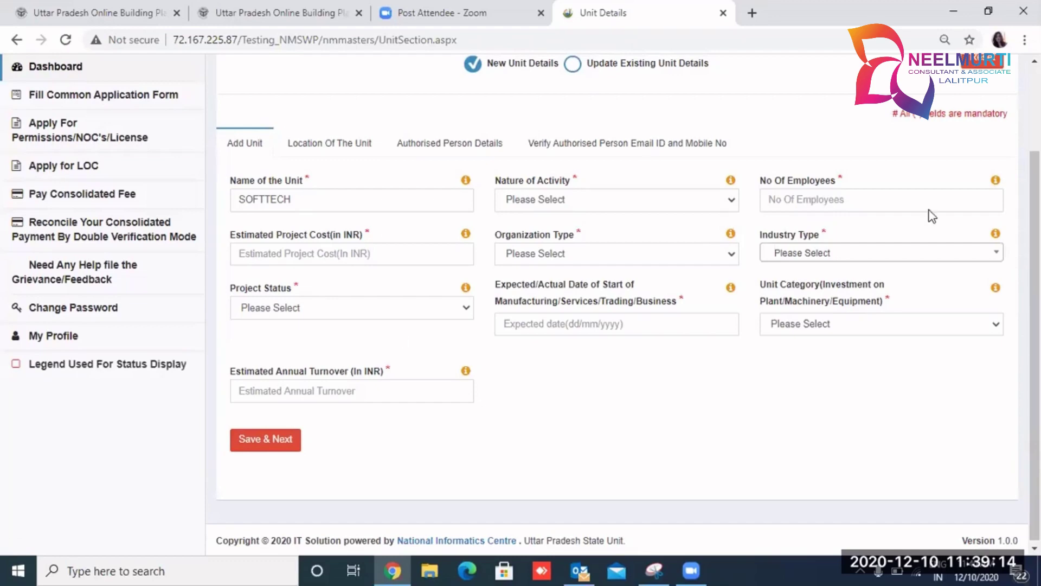
scroll(268, 179, up, 2)
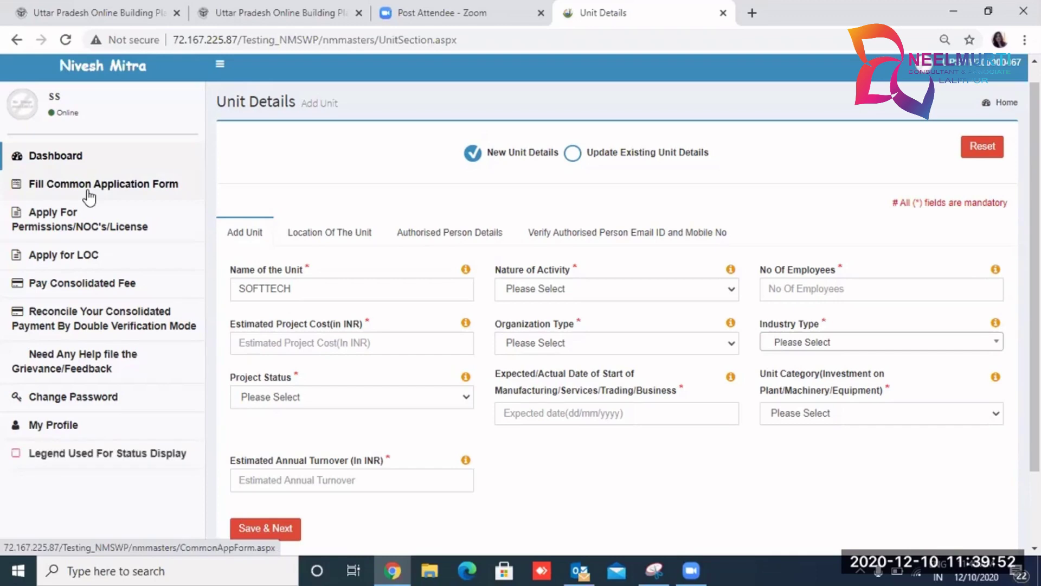
click(83, 227)
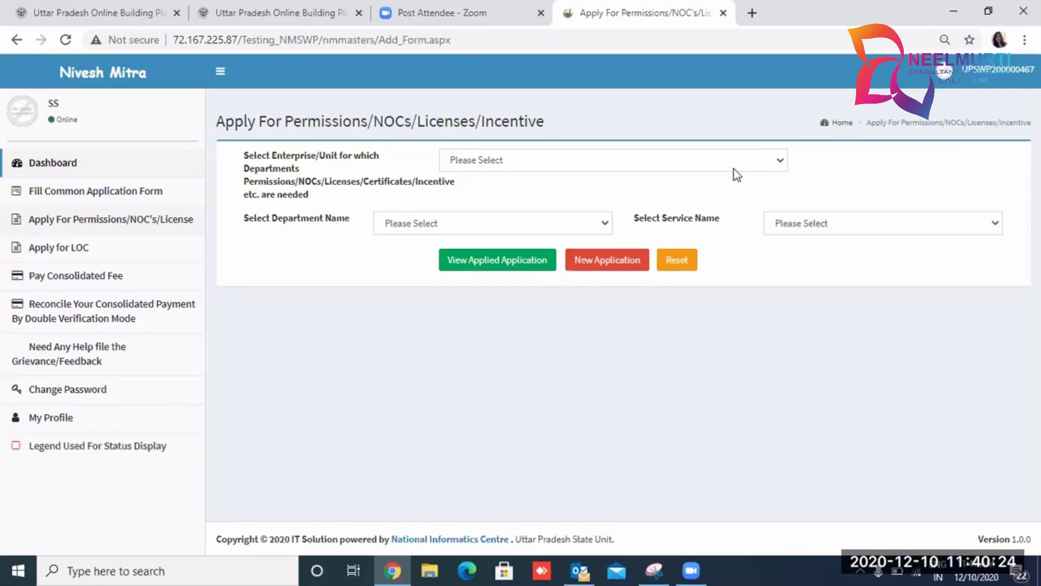
click(735, 172)
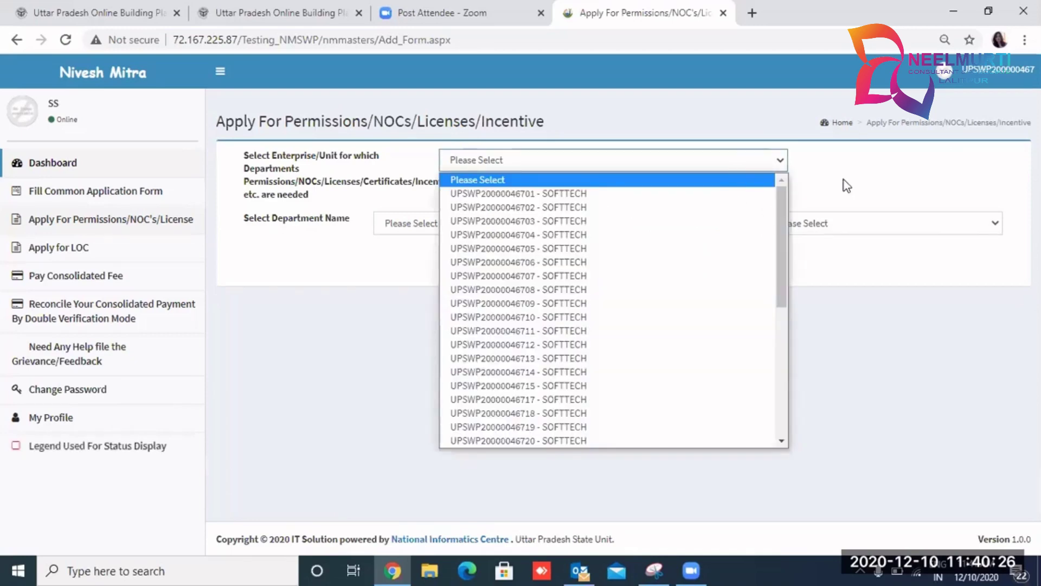
click(845, 185)
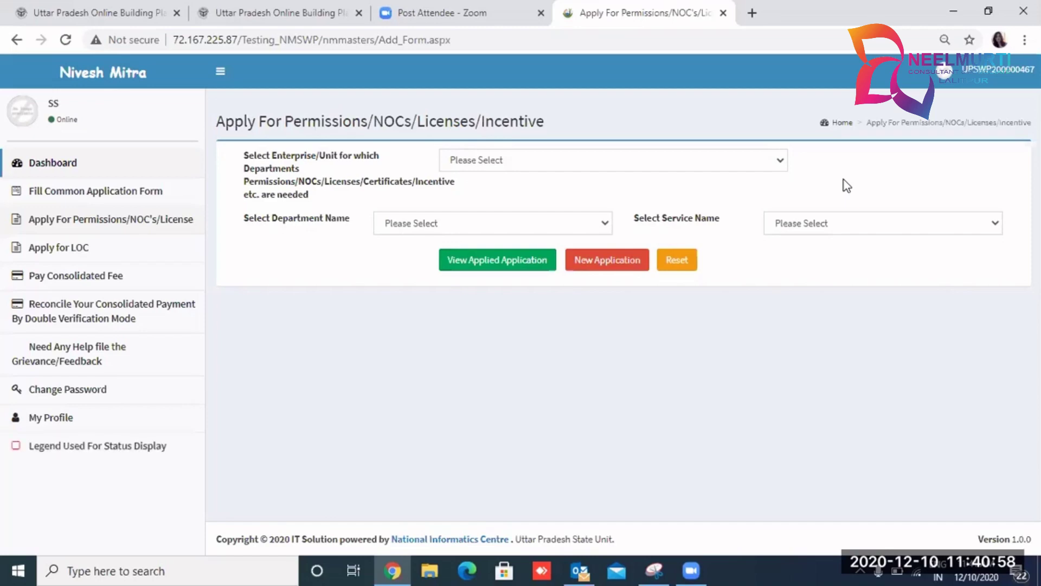
click(711, 157)
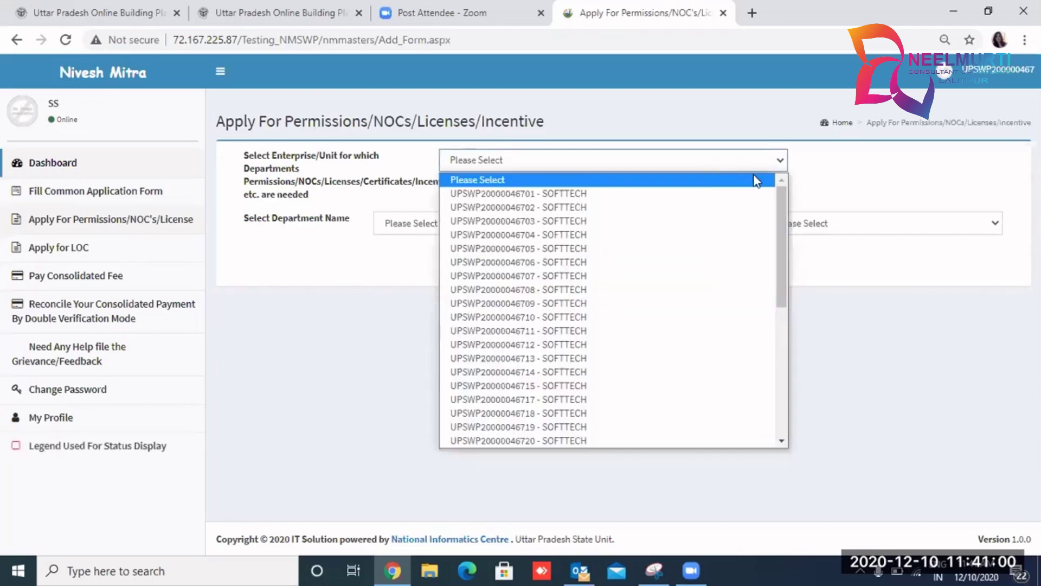
drag(784, 207, 778, 371)
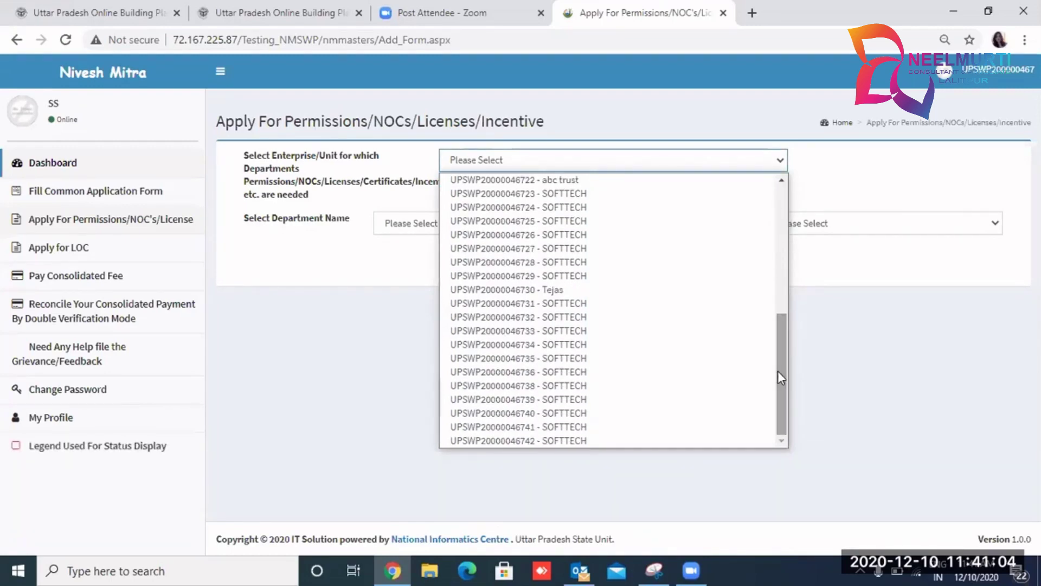
click(353, 399)
- Look at the Common Application Form, dismiss its personal-information instructions, and return to the Entrepreneur Dashboard
click(122, 193)
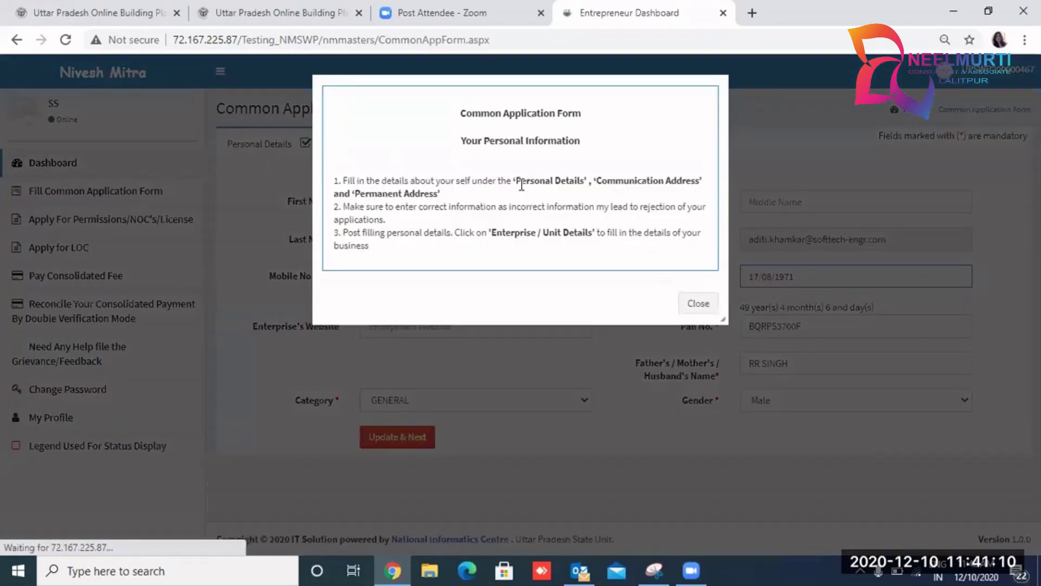
click(698, 304)
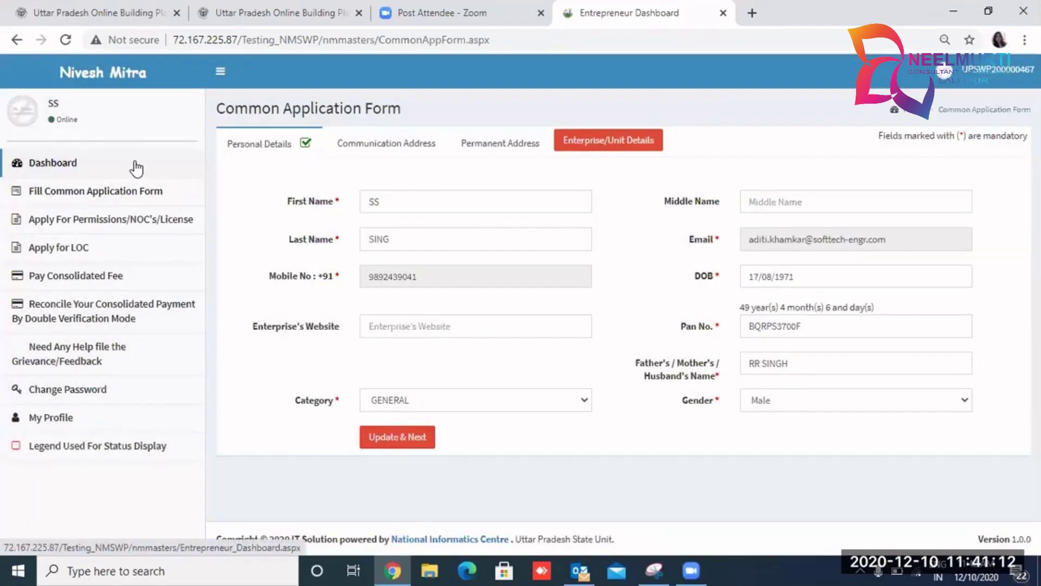
click(135, 164)
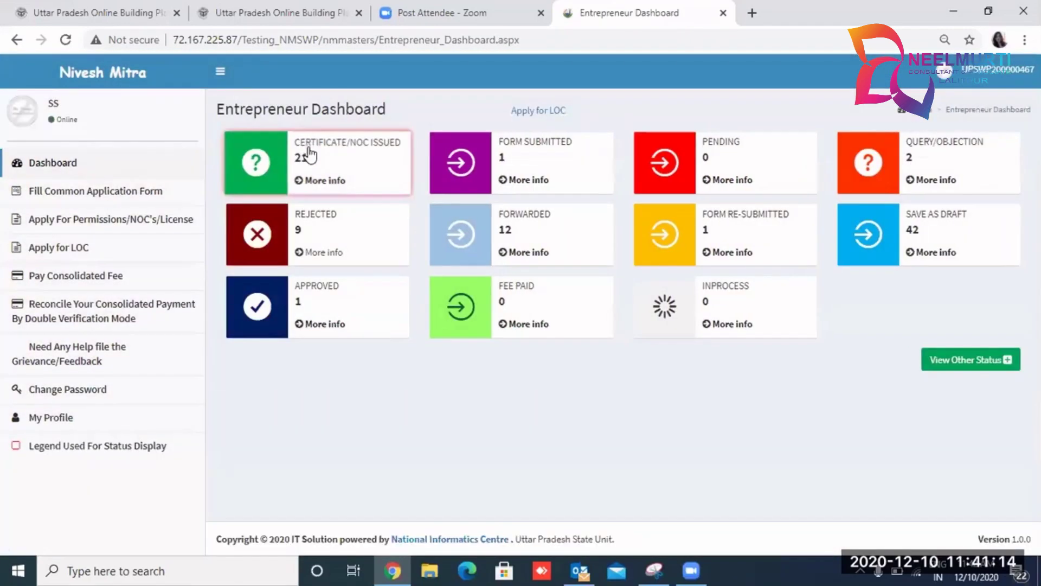
- List the 21 Certificate/NOC Issued applications and scroll through their records
click(308, 152)
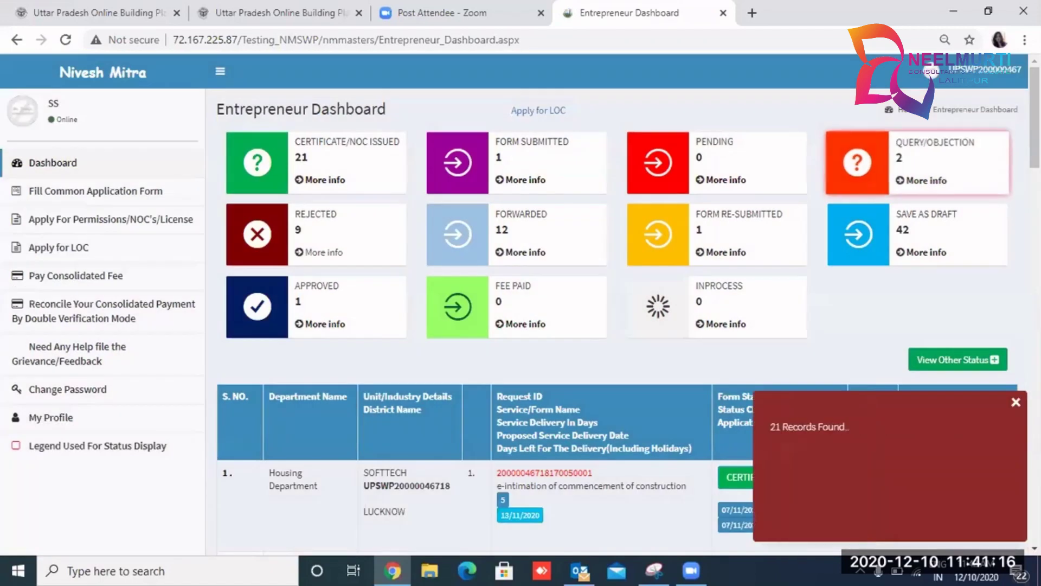
drag(1035, 130, 1034, 192)
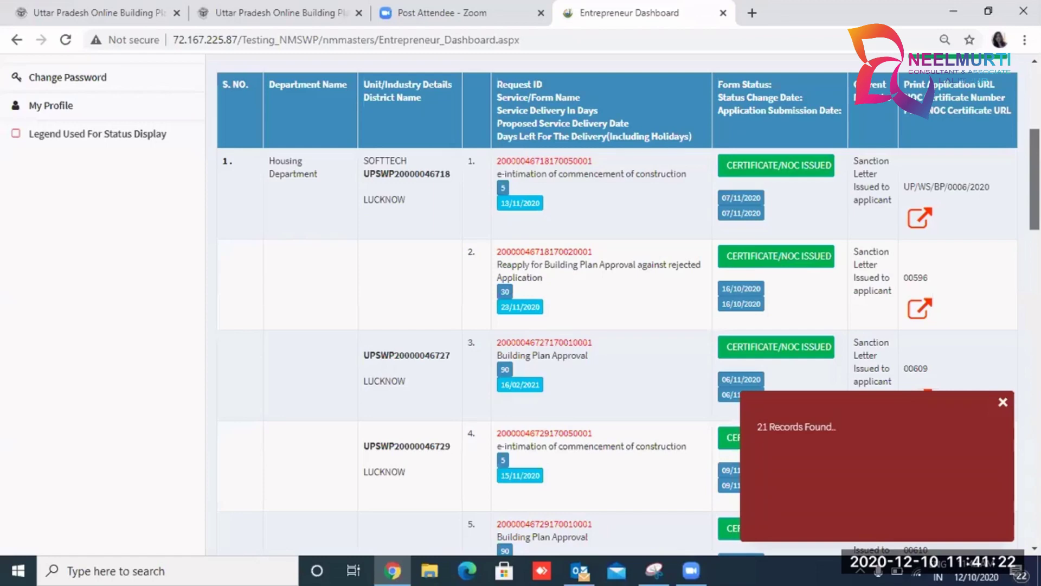
scroll(520, 304, down, 2)
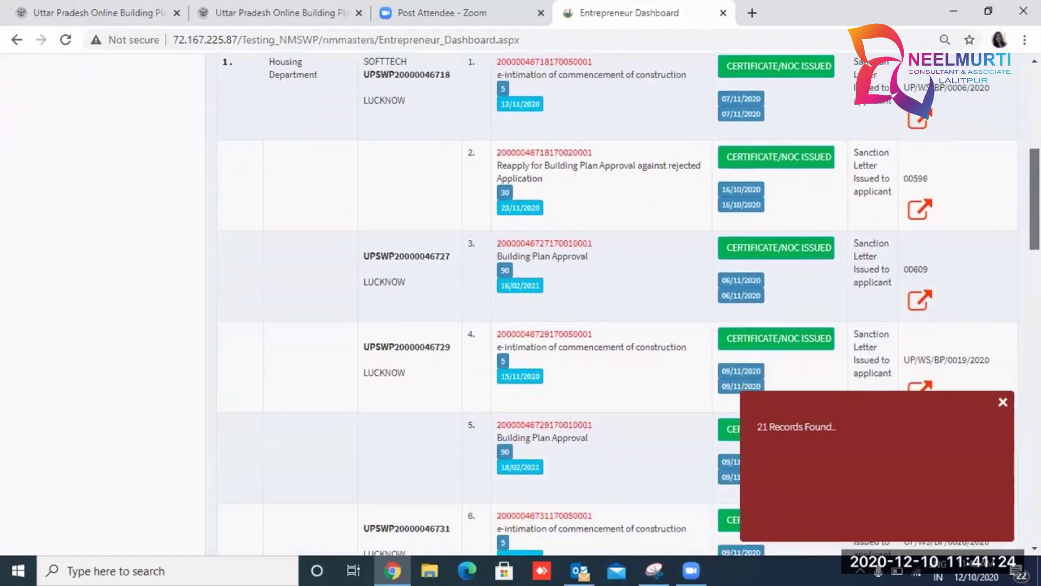
scroll(521, 304, down, 7)
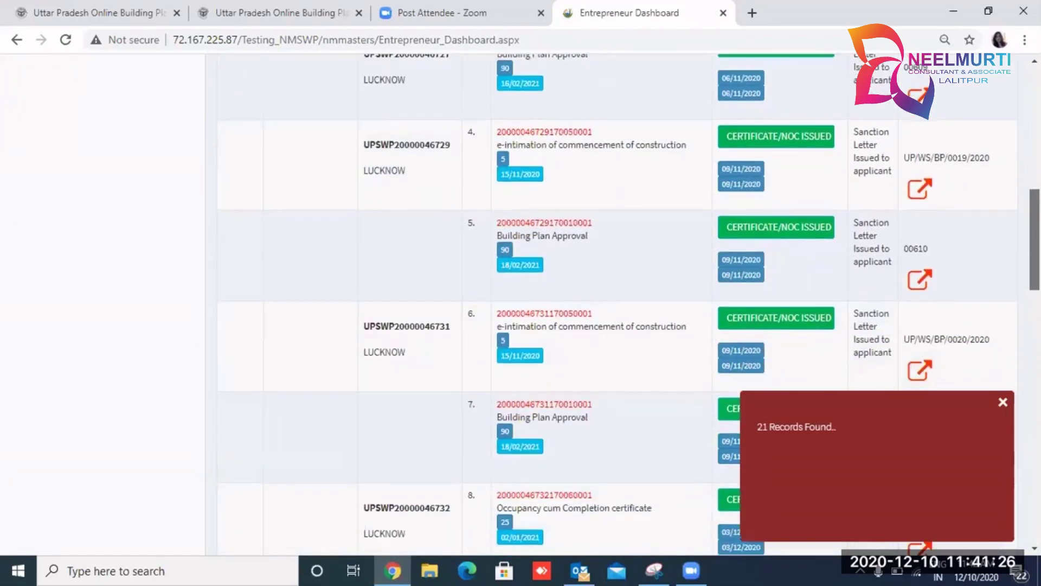
scroll(1008, 308, down, 6)
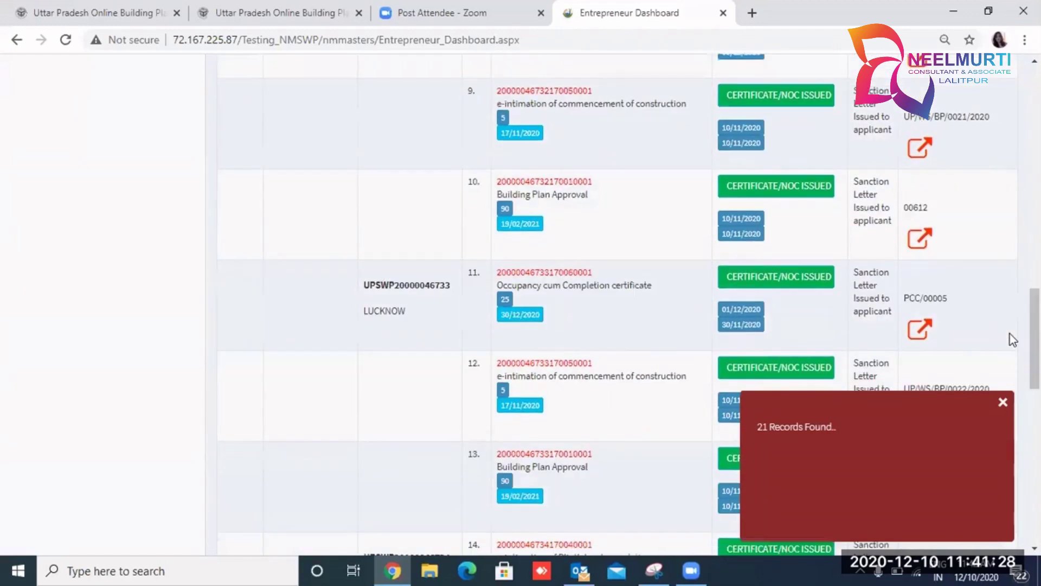
triple_click(1011, 366)
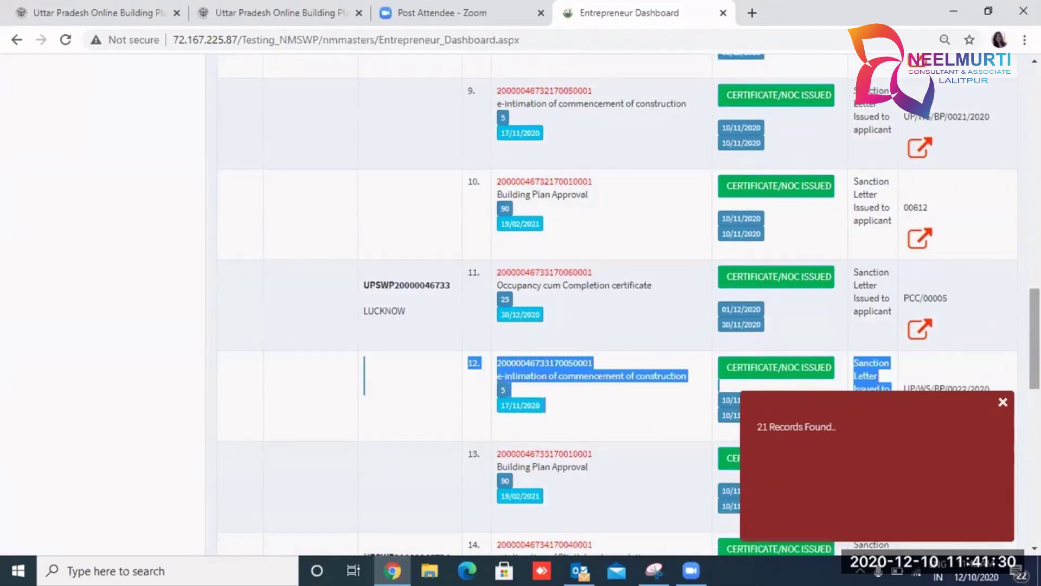
scroll(520, 304, down, 7)
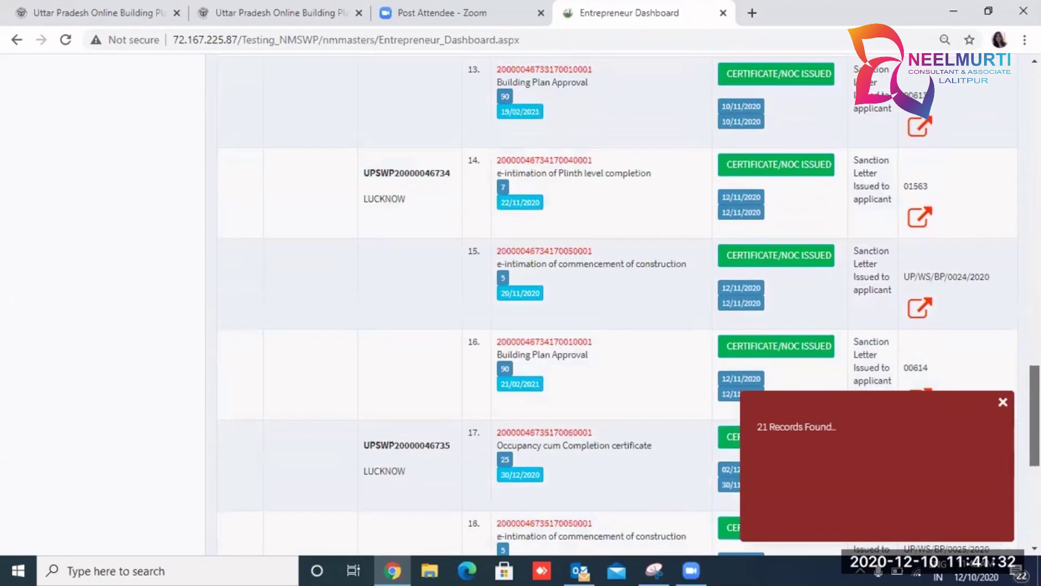
scroll(520, 304, down, 2)
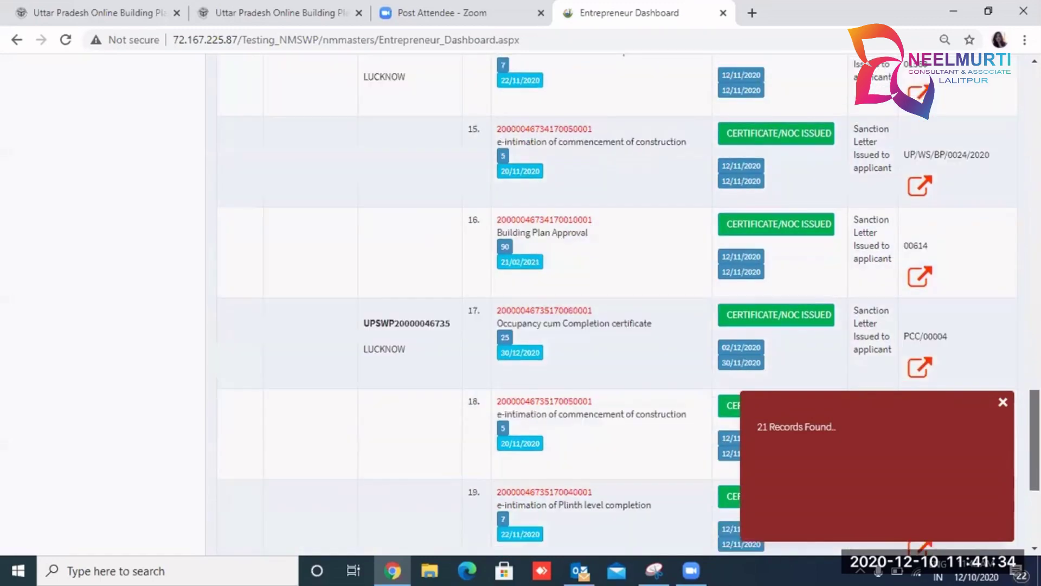
scroll(521, 304, down, 2)
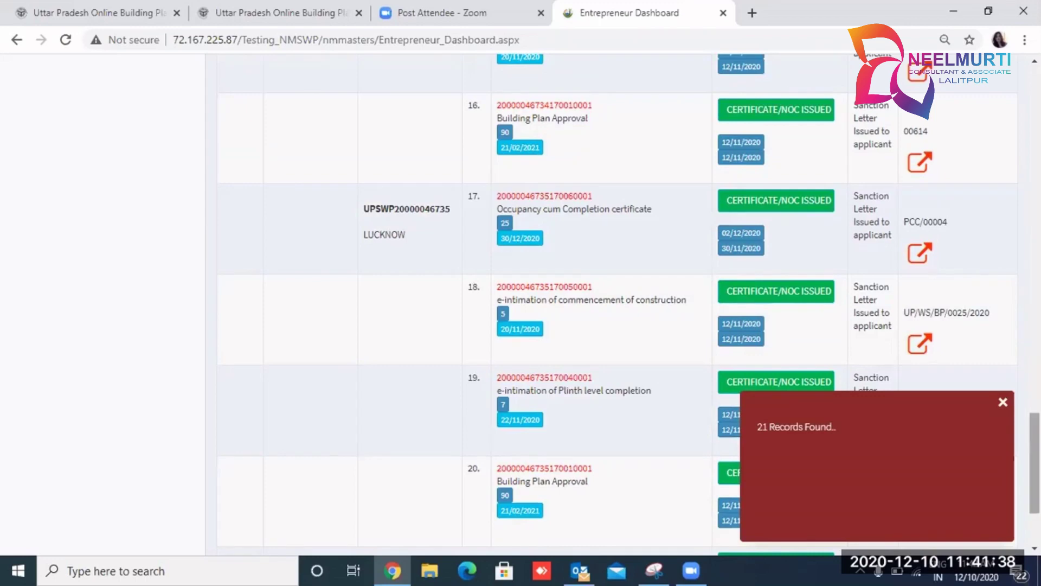
scroll(521, 303, up, 20)
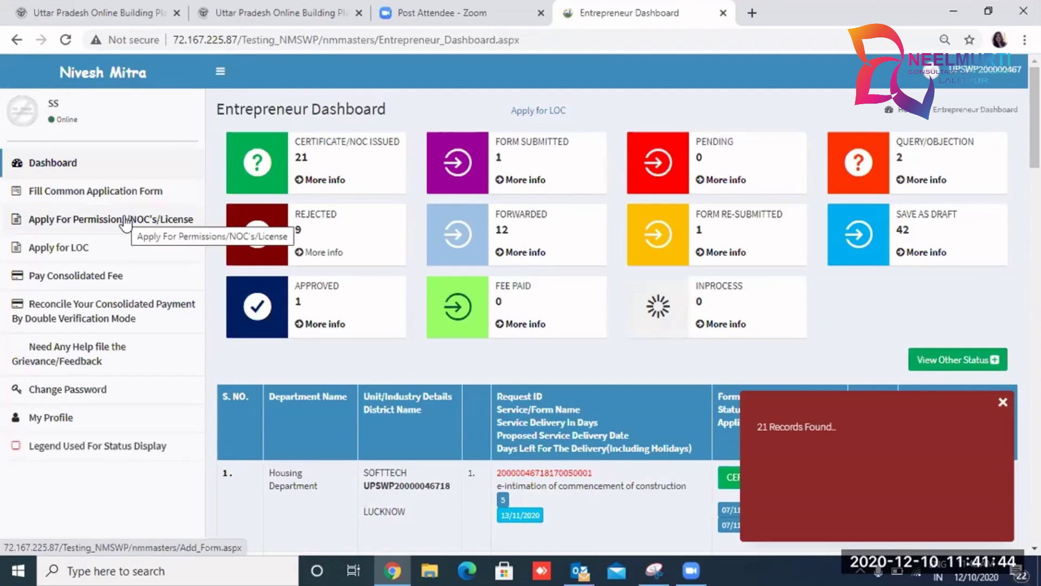
click(126, 220)
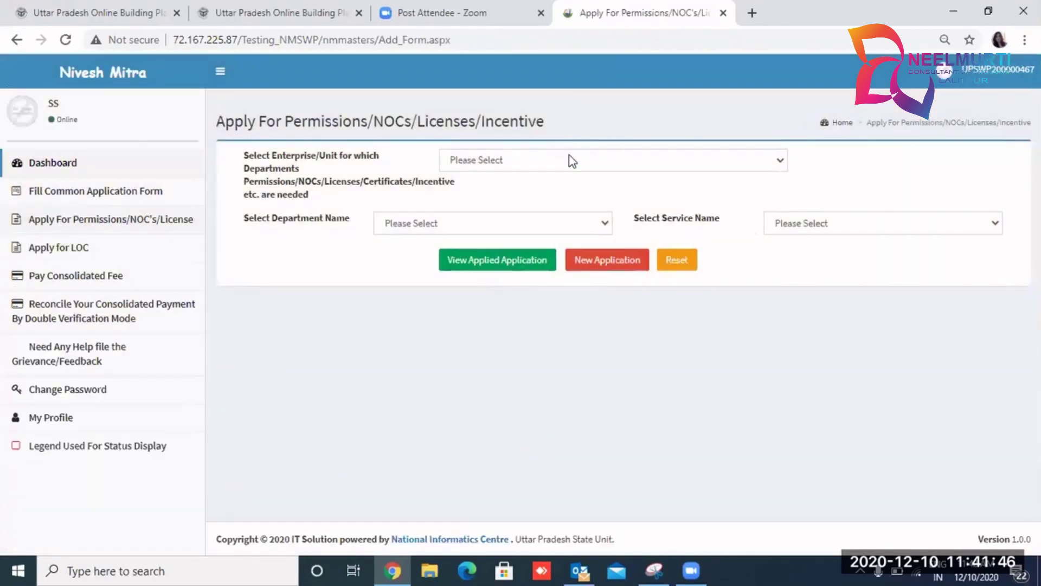
- Choose a SOFTTECH unit as the enterprise on the Apply for Permissions form
click(568, 158)
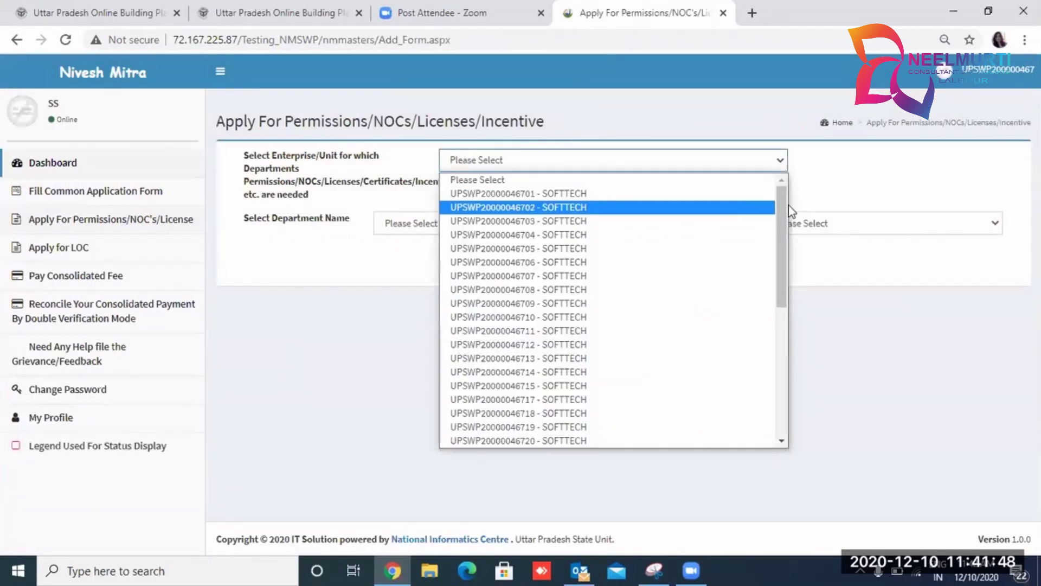
drag(786, 211, 760, 314)
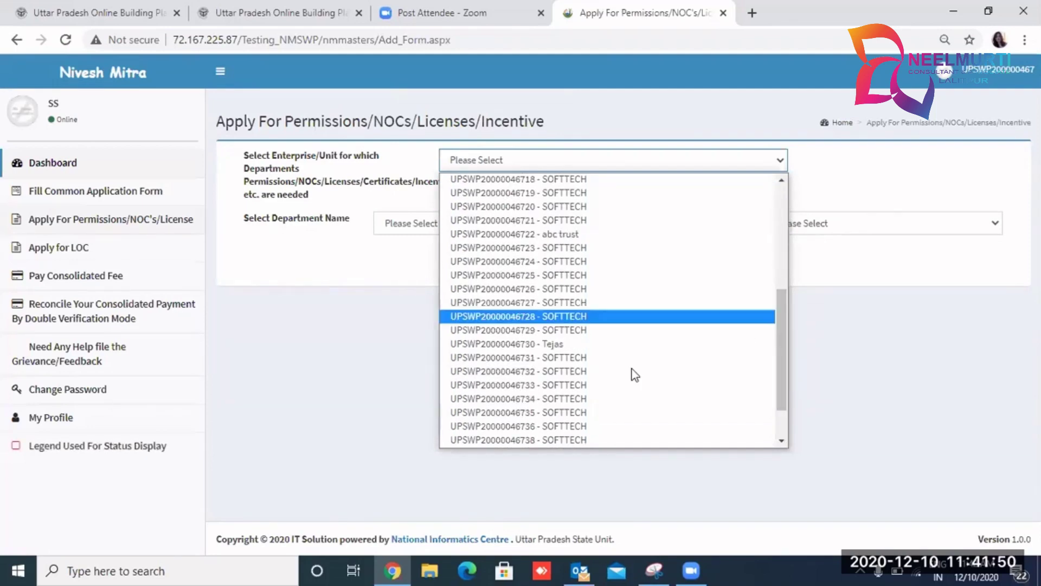
click(565, 413)
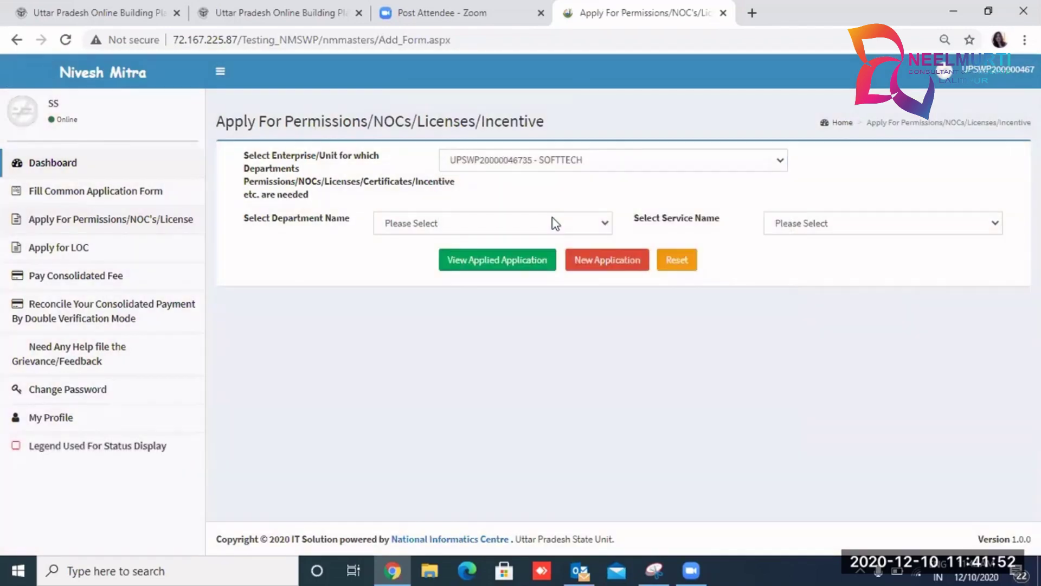
- Open the Select Department Name list and scroll through the available departments
click(560, 220)
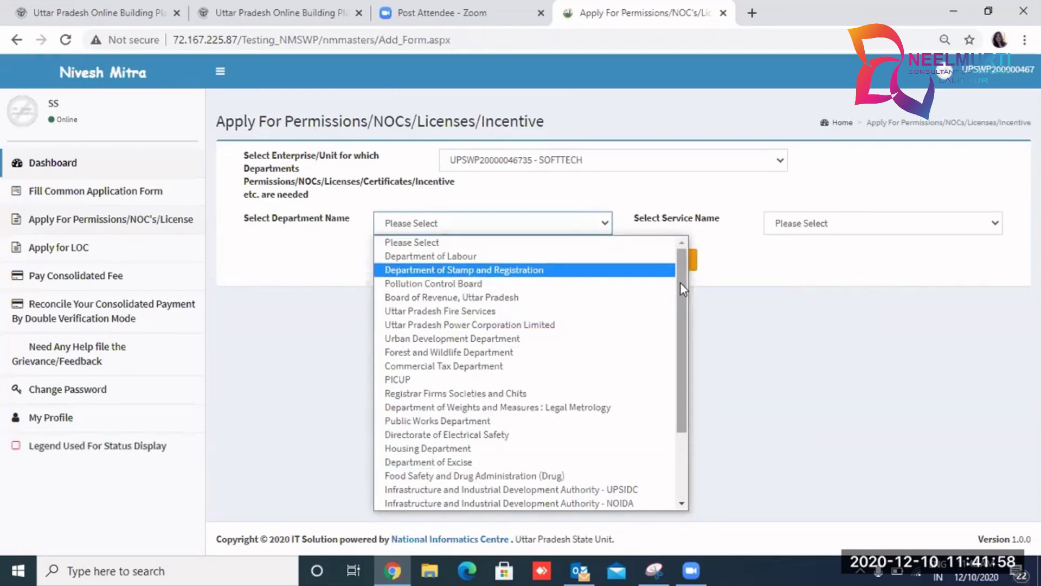
mouse_move(680, 282)
mouse_down()
mouse_move(681, 350)
mouse_move(681, 262)
mouse_up()
drag(681, 263, 686, 413)
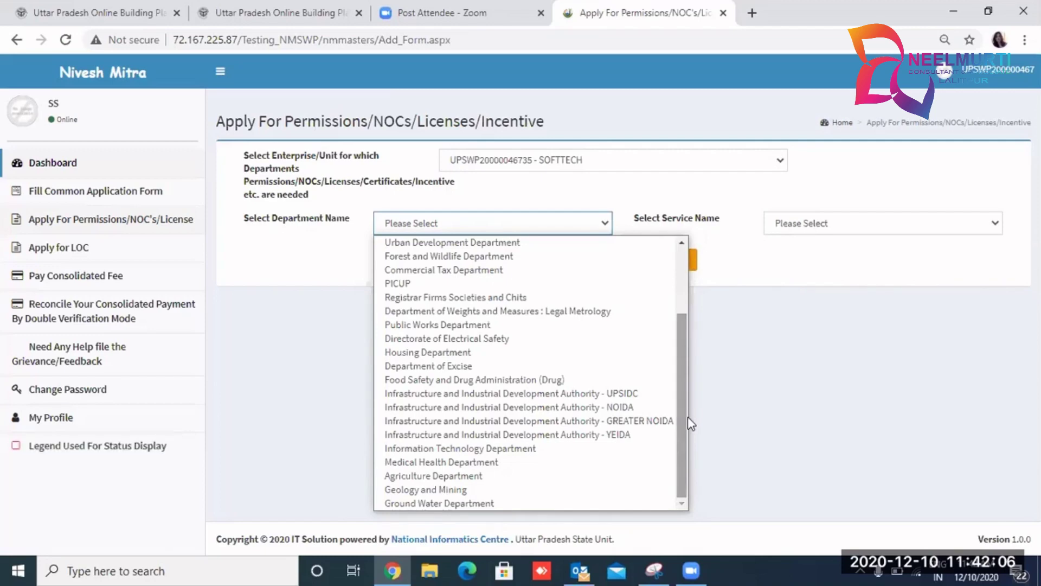
drag(688, 417, 685, 350)
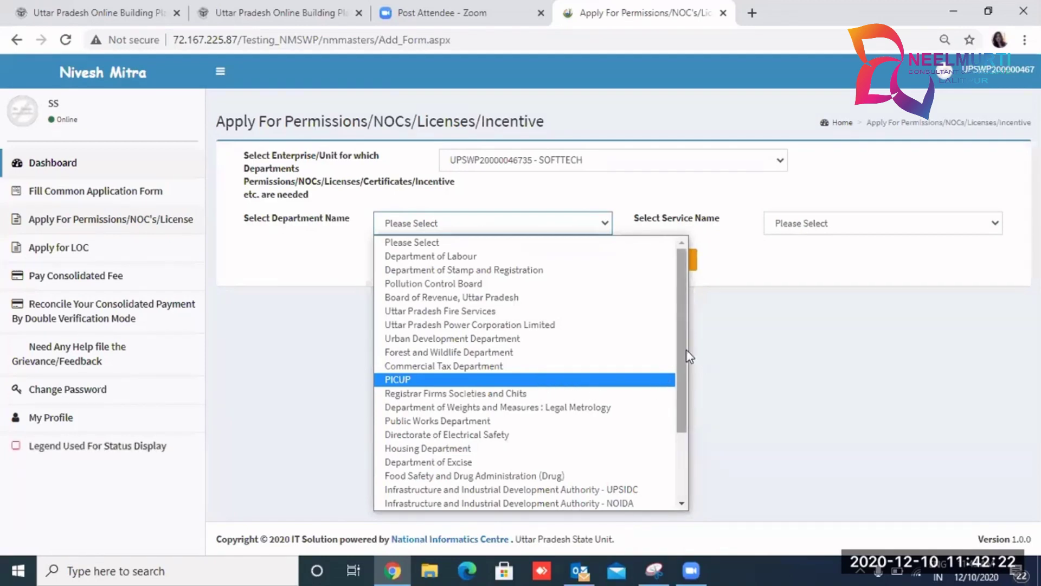
drag(678, 345, 688, 386)
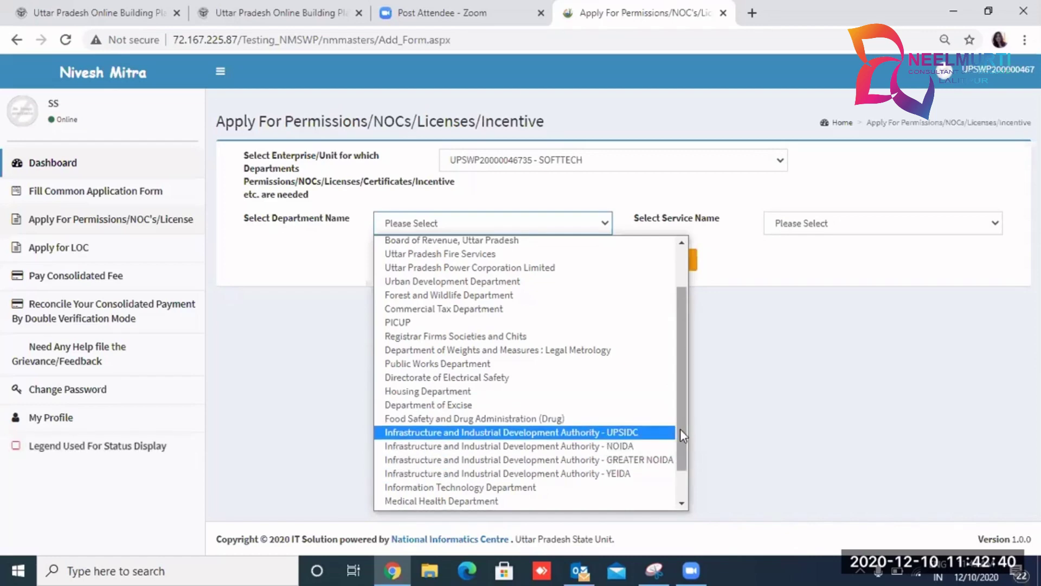
drag(680, 433, 686, 486)
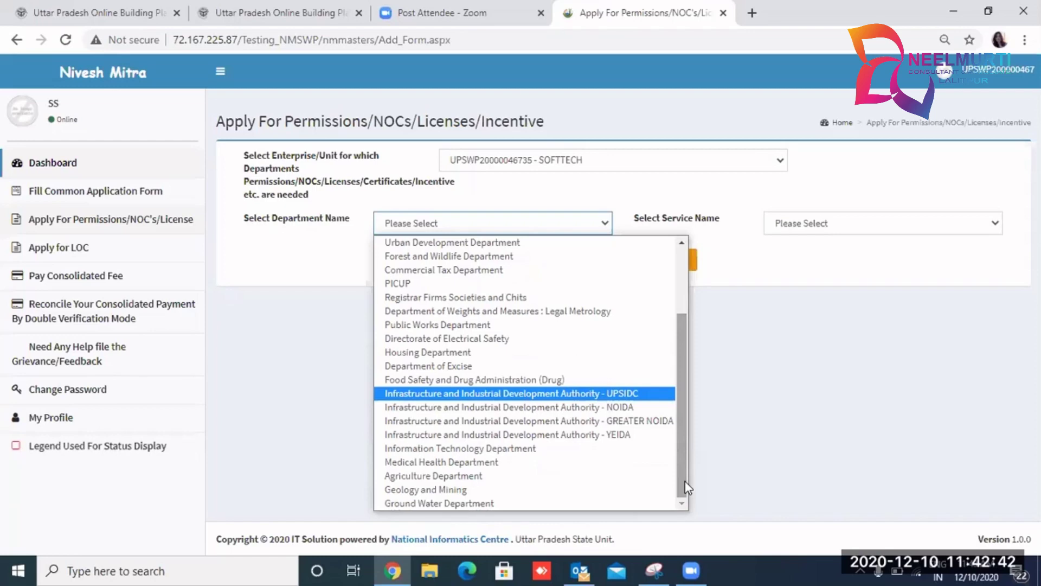
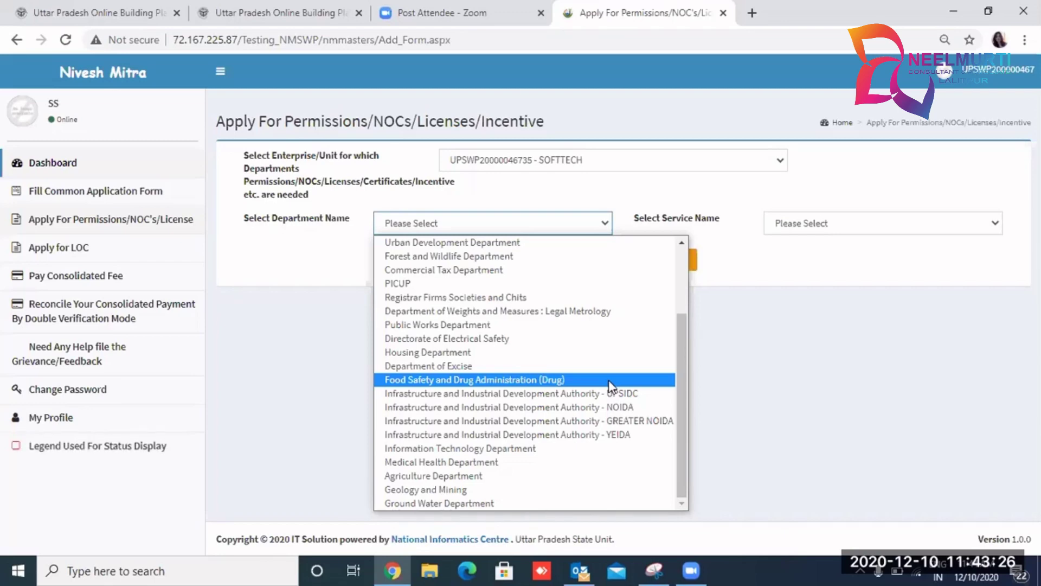
- Set Housing Department as the department and 'e-intimation of Plinth level completion' as the service
click(593, 352)
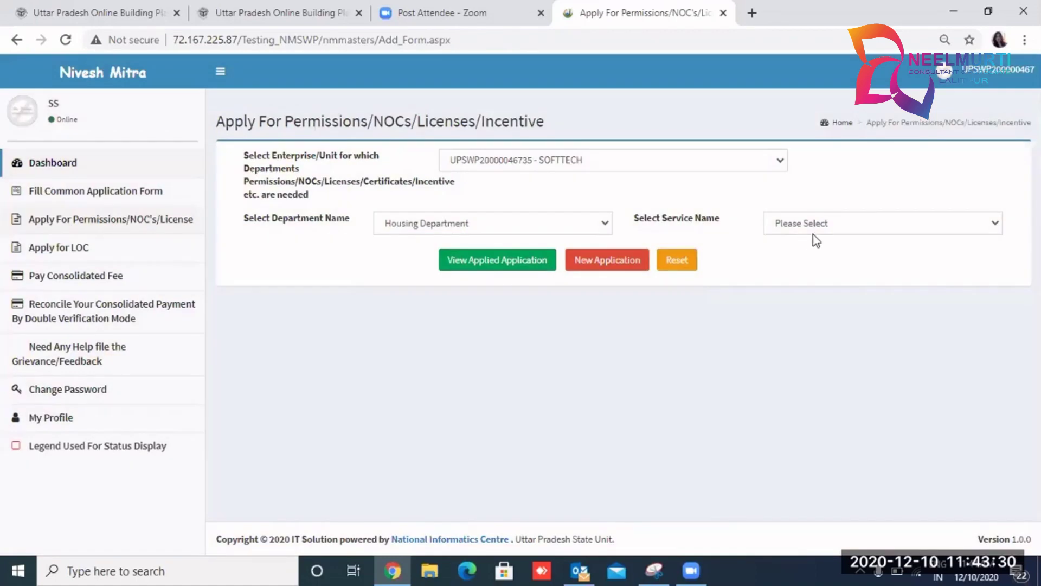
click(828, 227)
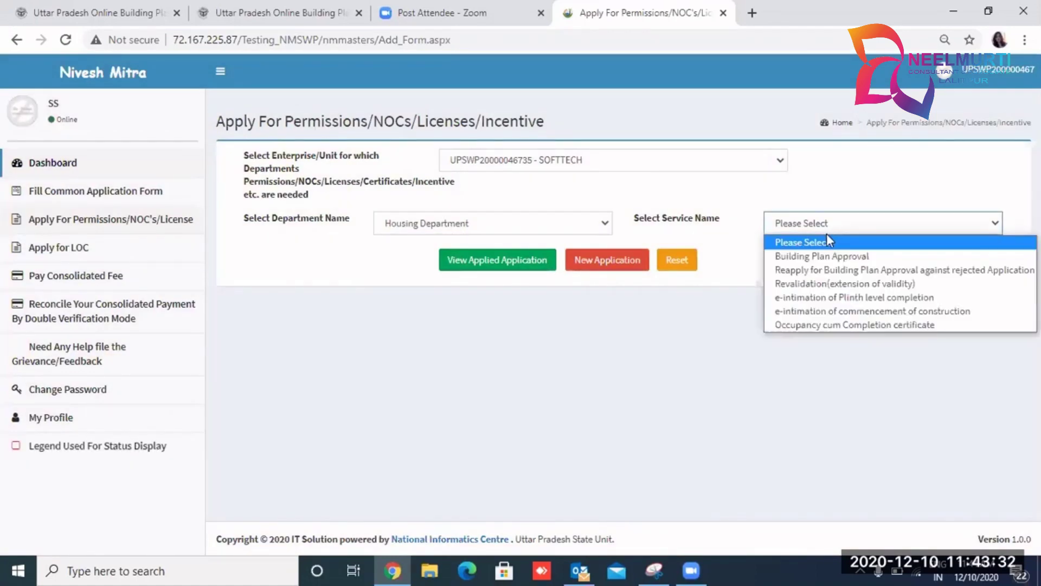
click(787, 301)
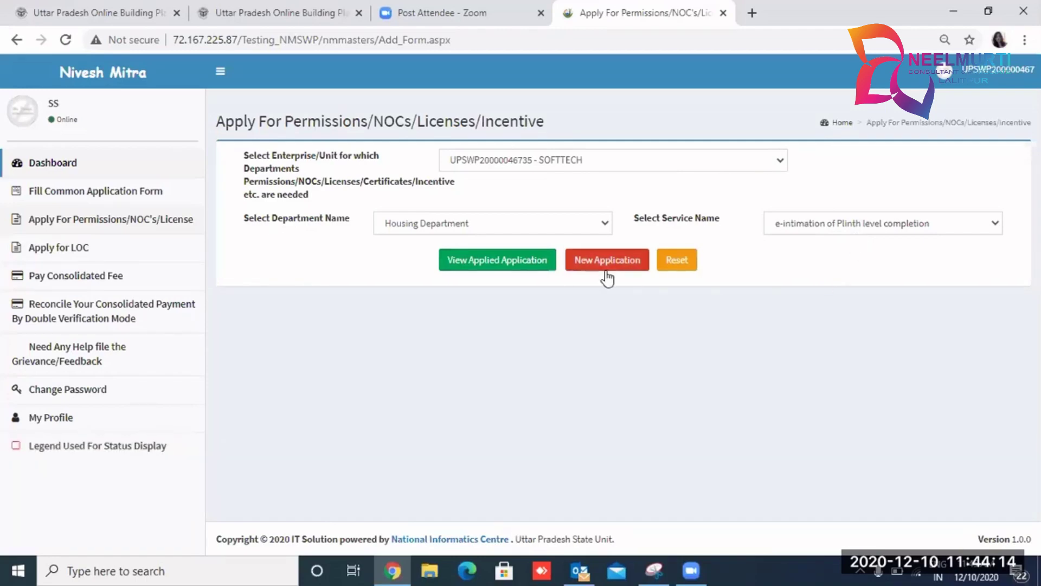
- Confirm the plinth intimation application's issued-certificate status, then open the Entrepreneur Dashboard
click(503, 258)
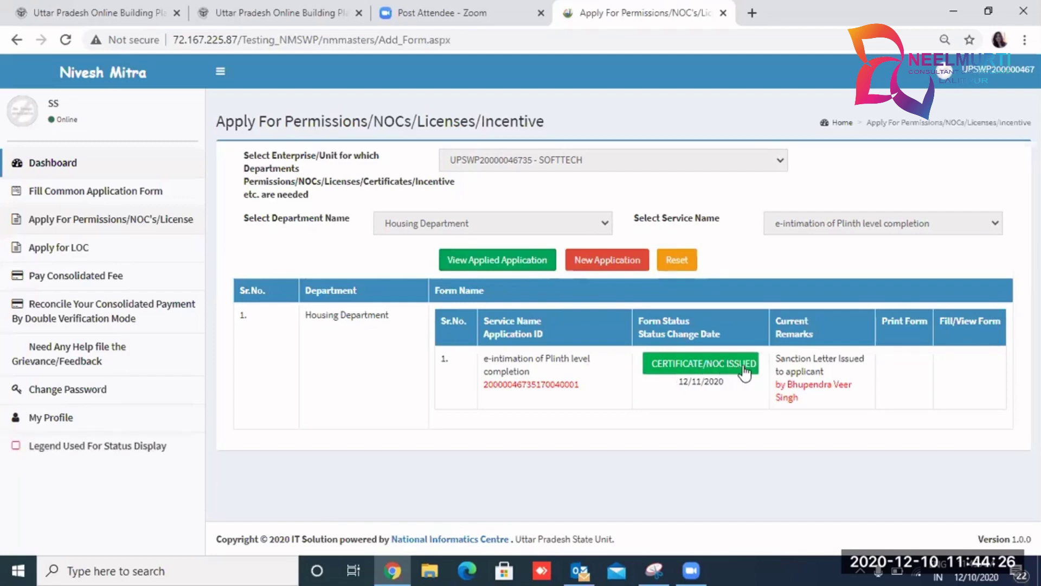
click(116, 168)
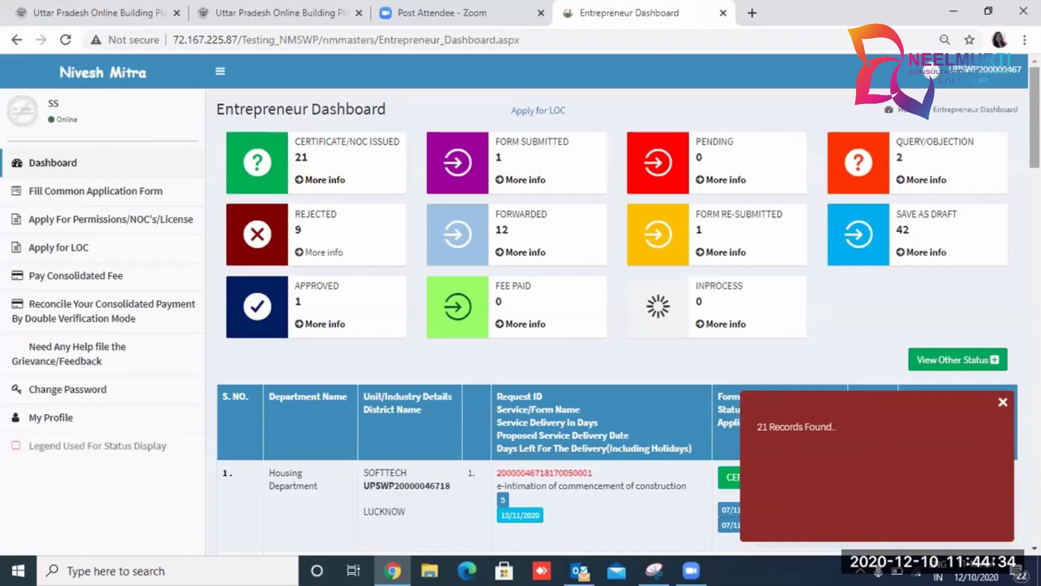
- Scroll through the 21 certificate/NOC-issued records, then return to Apply For Permissions/NOC's/License
scroll(1005, 159, down, 4)
scroll(613, 303, down, 4)
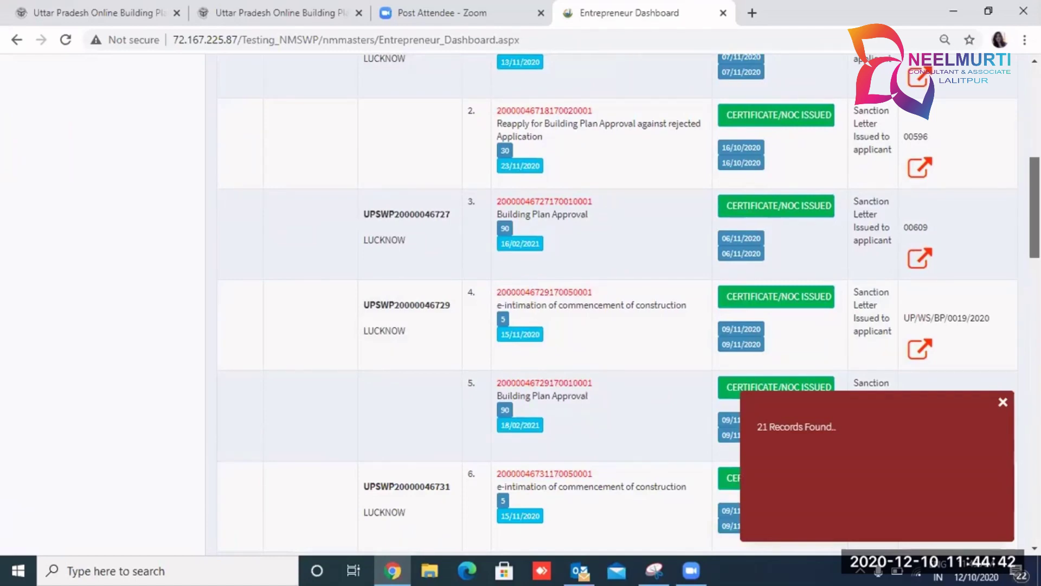
scroll(521, 304, up, 10)
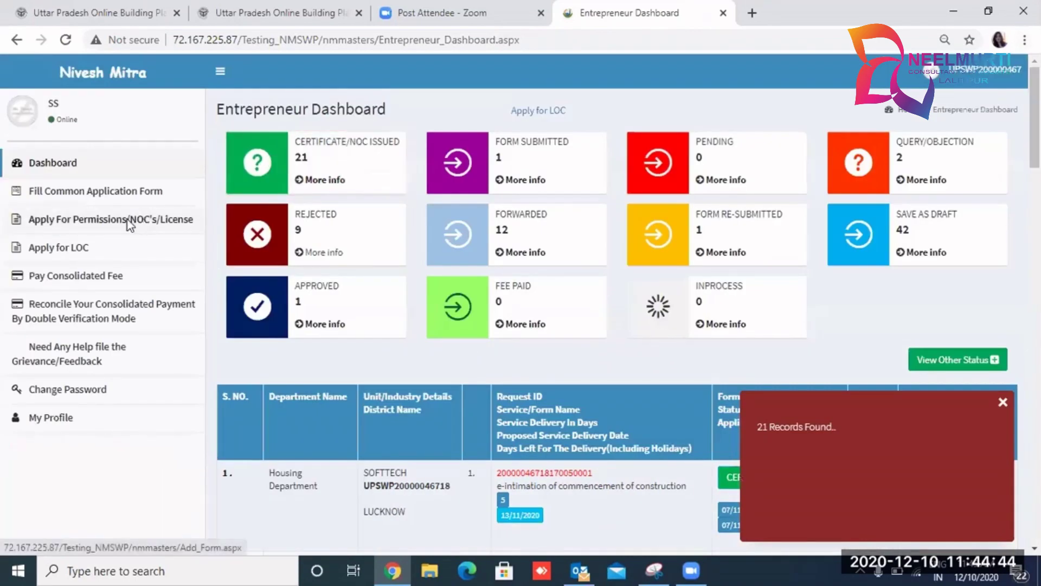
click(129, 222)
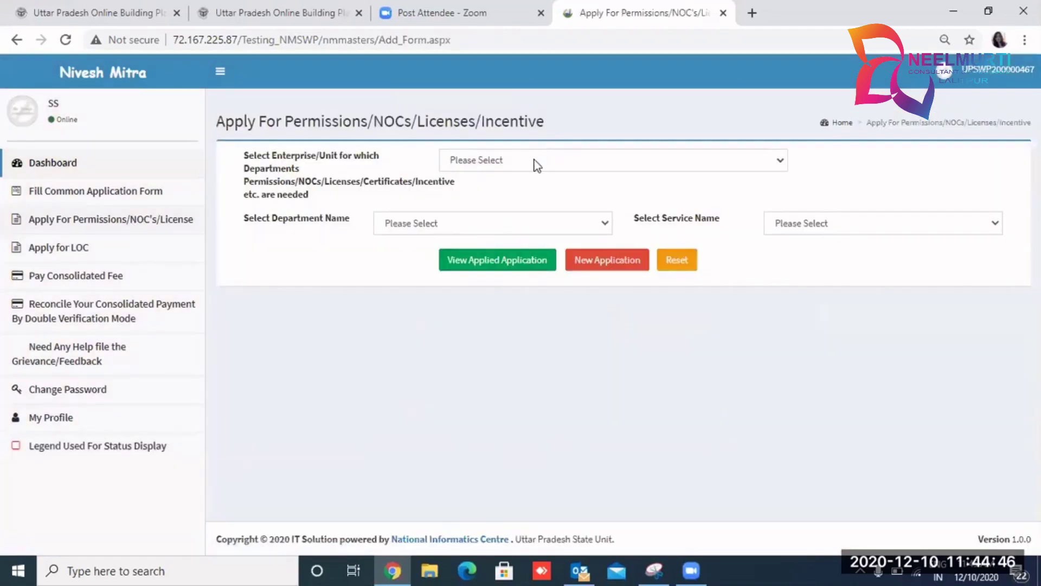
- Choose another SOFTTECH unit with Housing Department and Plinth completion service, then open its forwarded application
click(537, 163)
scroll(784, 247, down, 5)
click(611, 343)
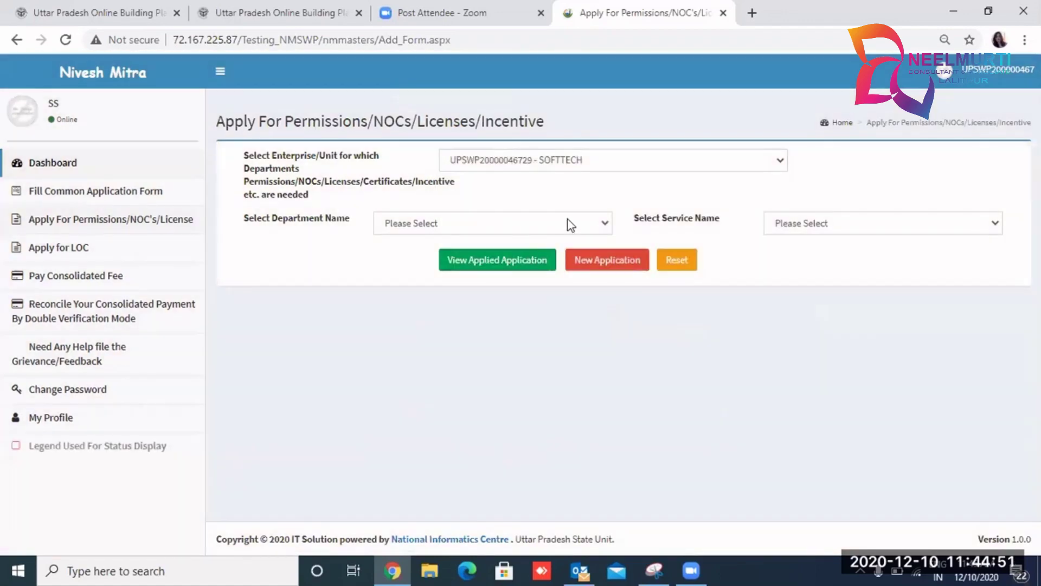
click(567, 221)
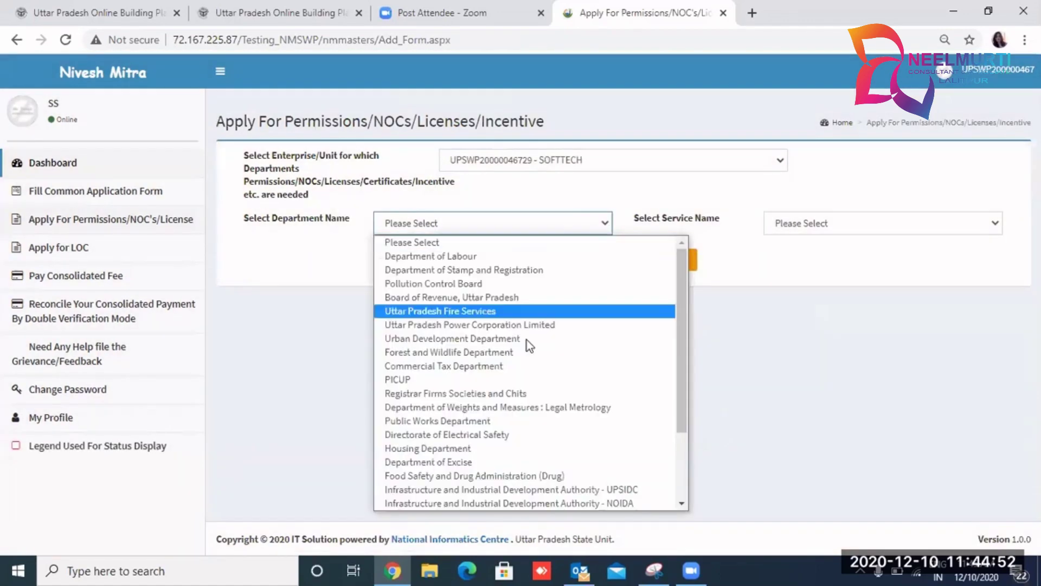
click(528, 448)
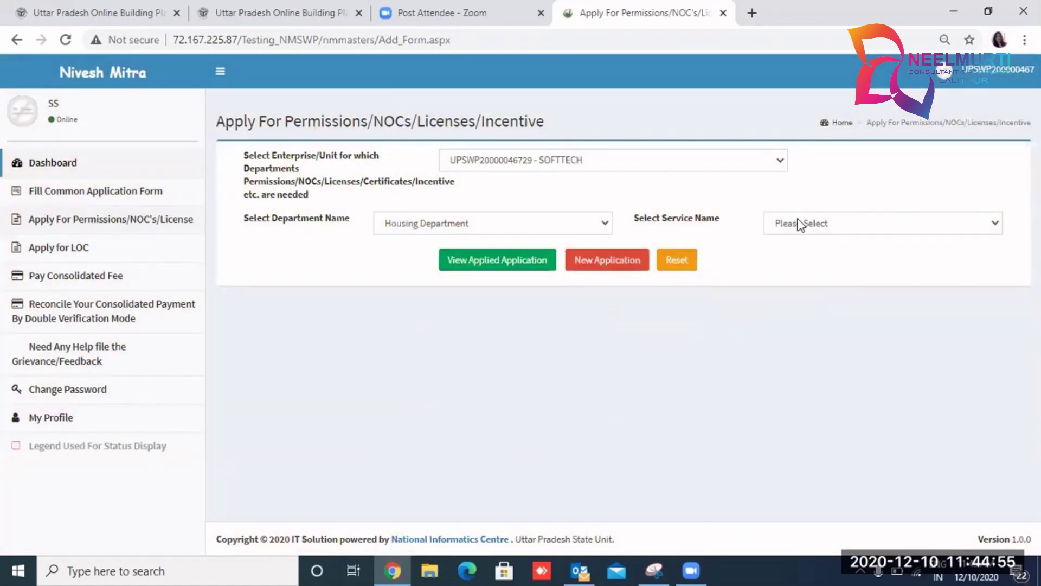
click(798, 218)
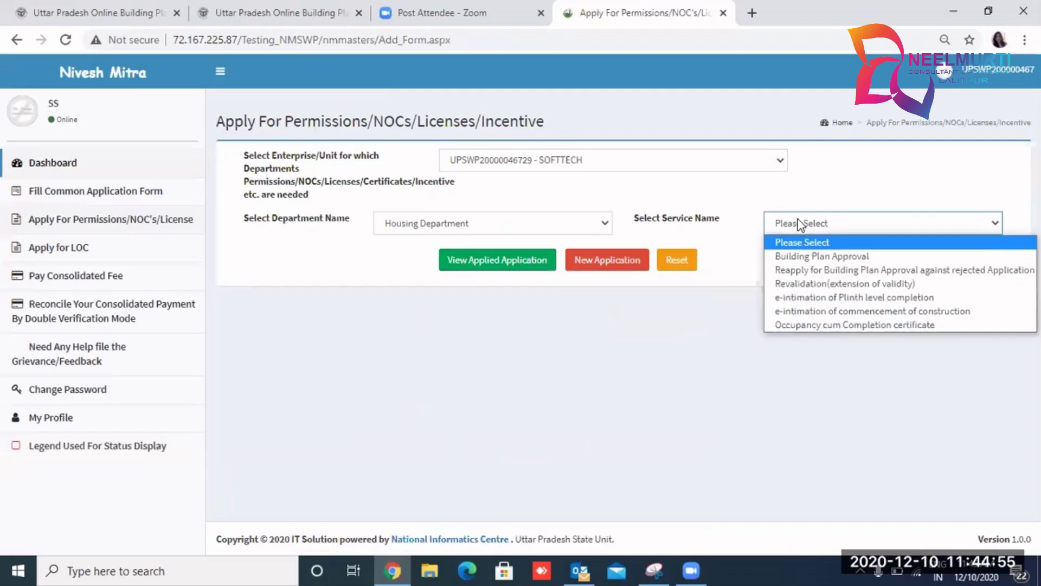
click(796, 297)
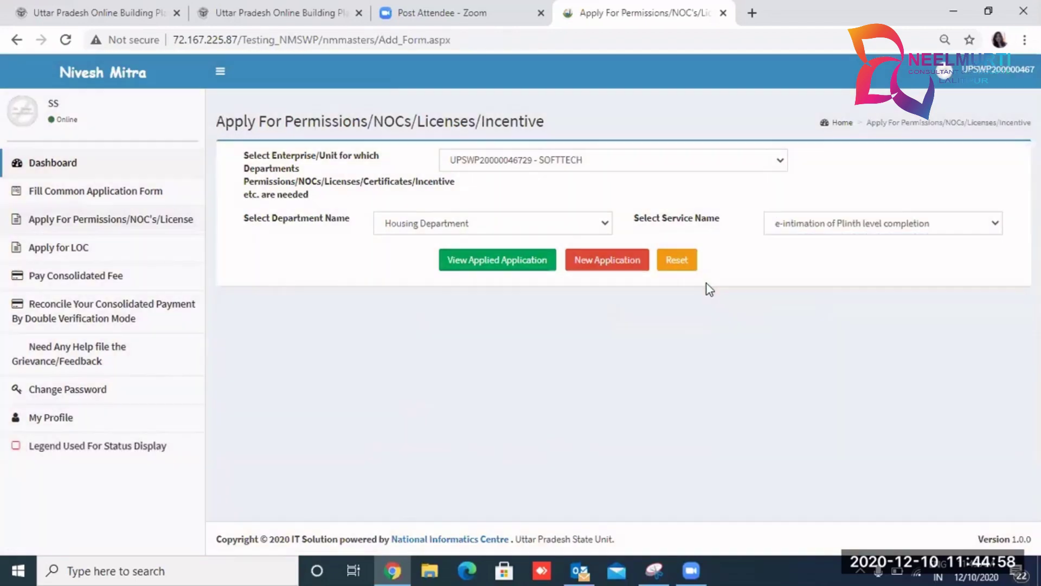
click(529, 251)
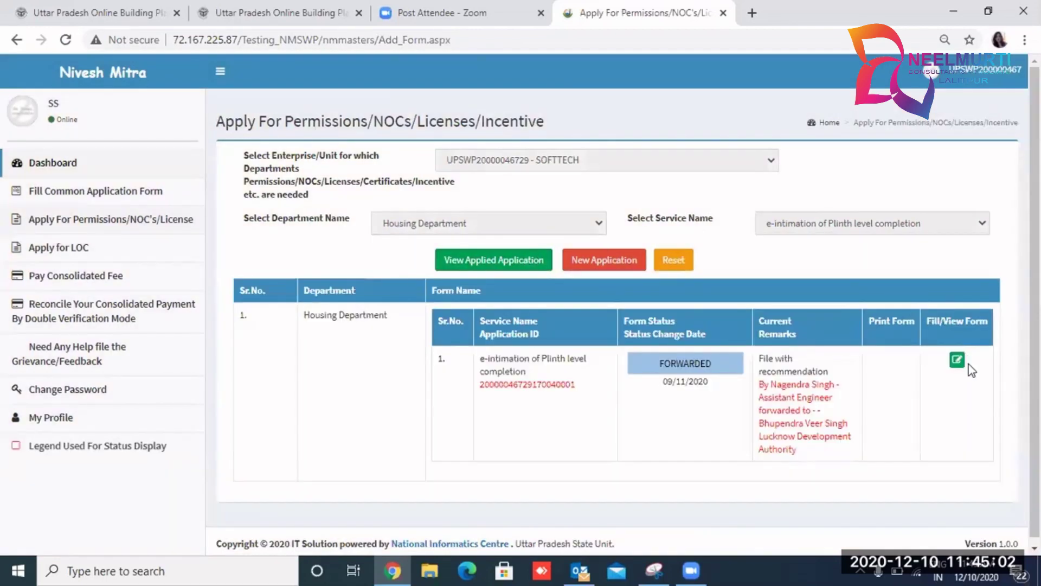
click(956, 361)
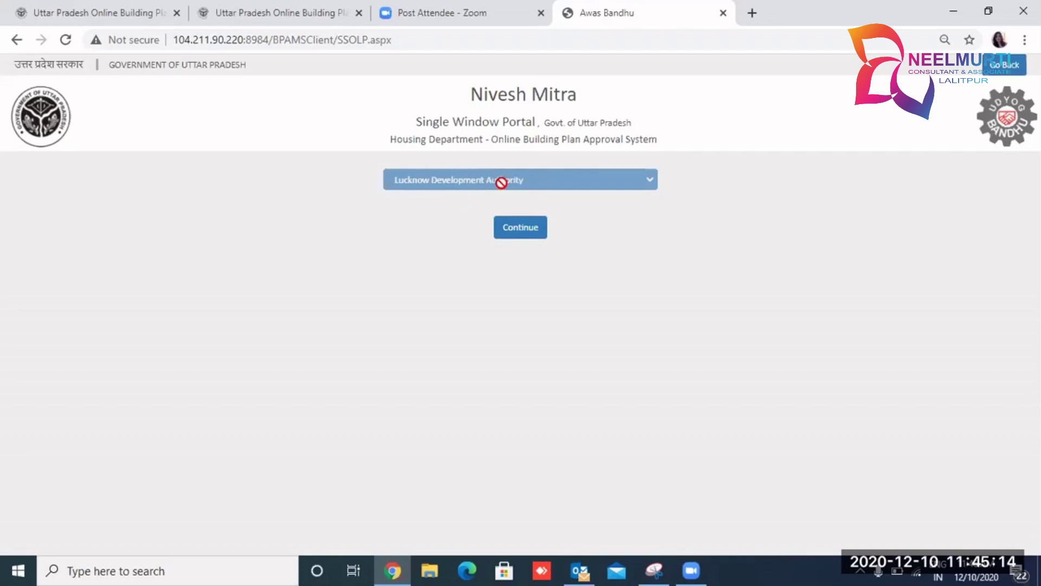
- Continue with Lucknow Development Authority to load the plinth completion intimation form
click(519, 228)
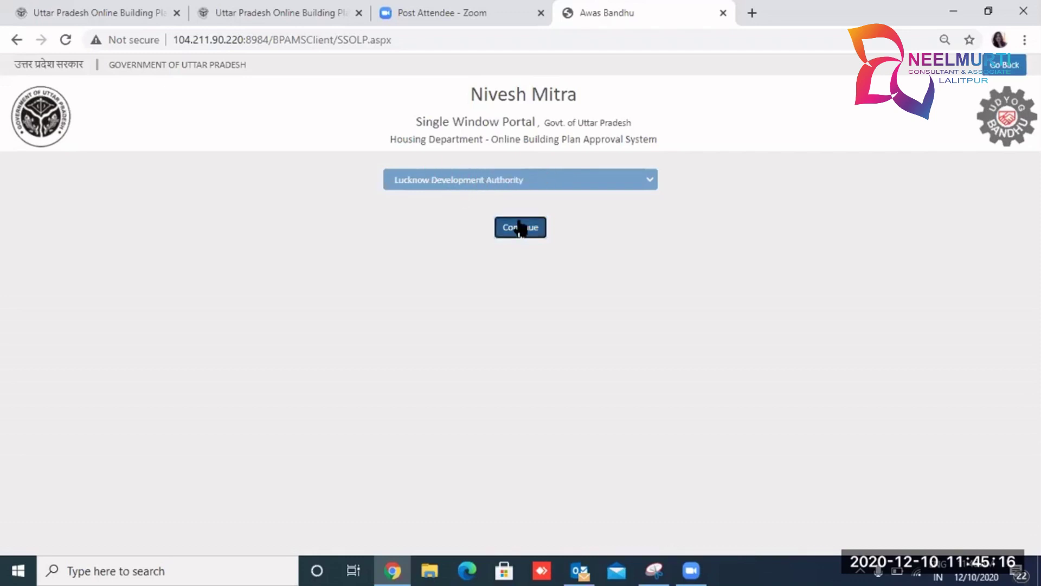
click(519, 228)
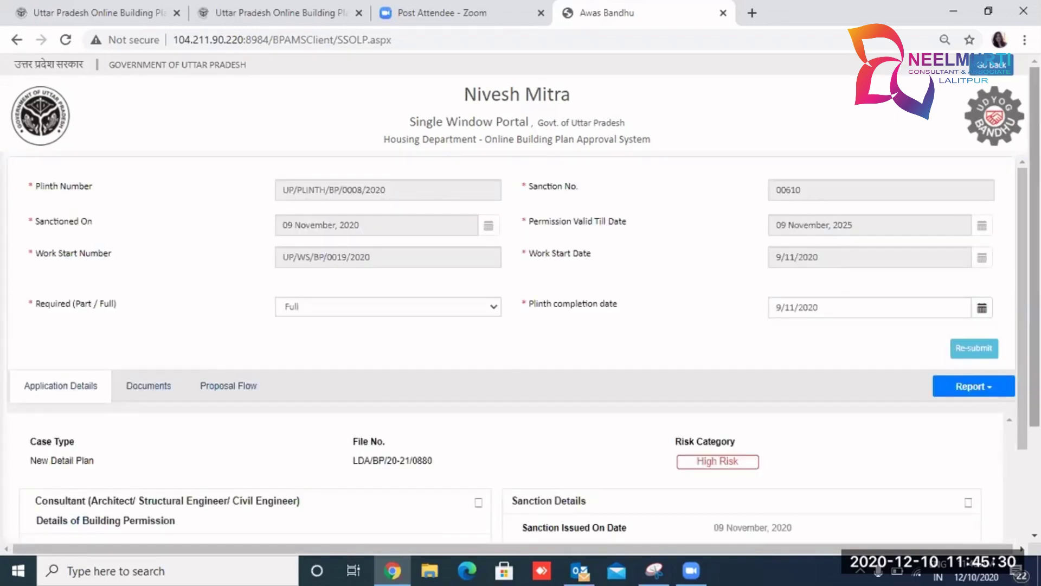
scroll(520, 298, down, 2)
scroll(521, 298, up, 2)
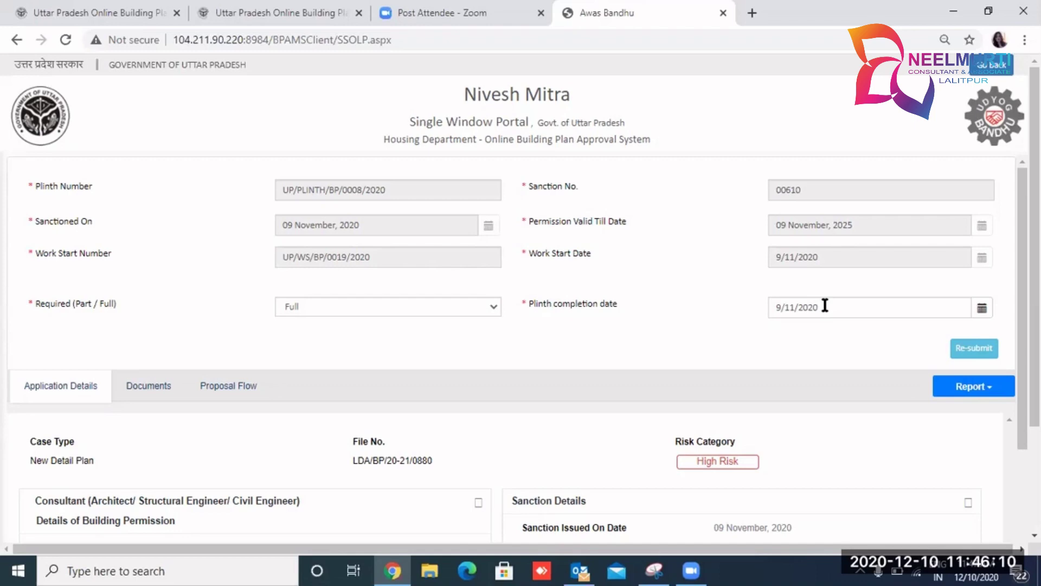
scroll(825, 305, down, 2)
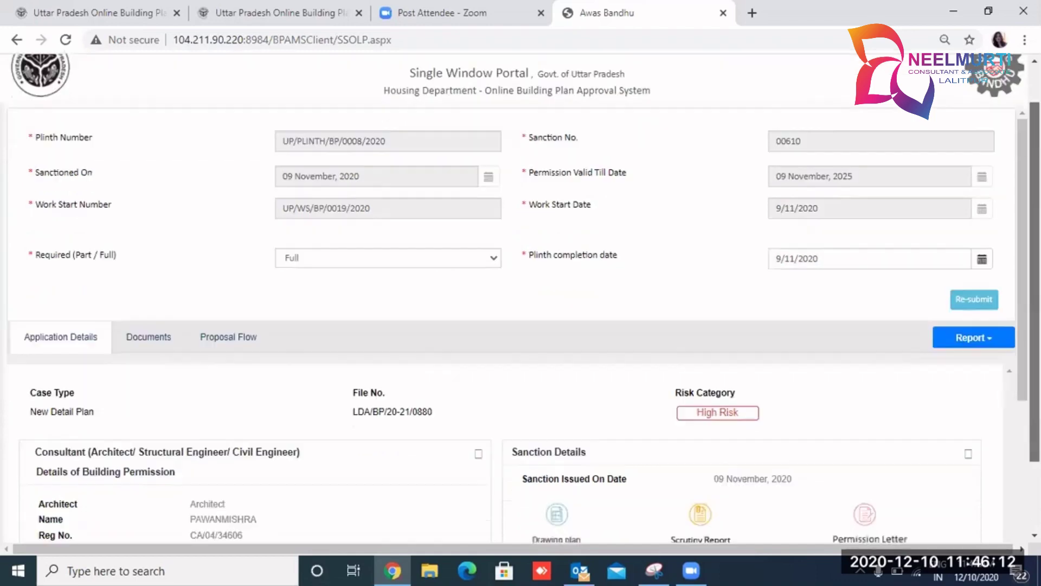
scroll(585, 277, down, 1)
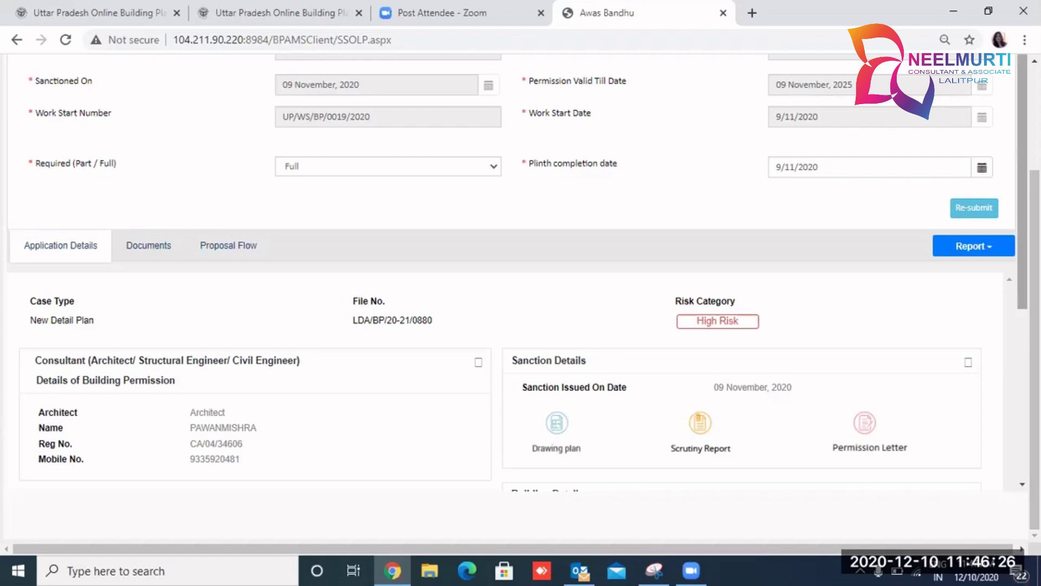
scroll(515, 309, down, 3)
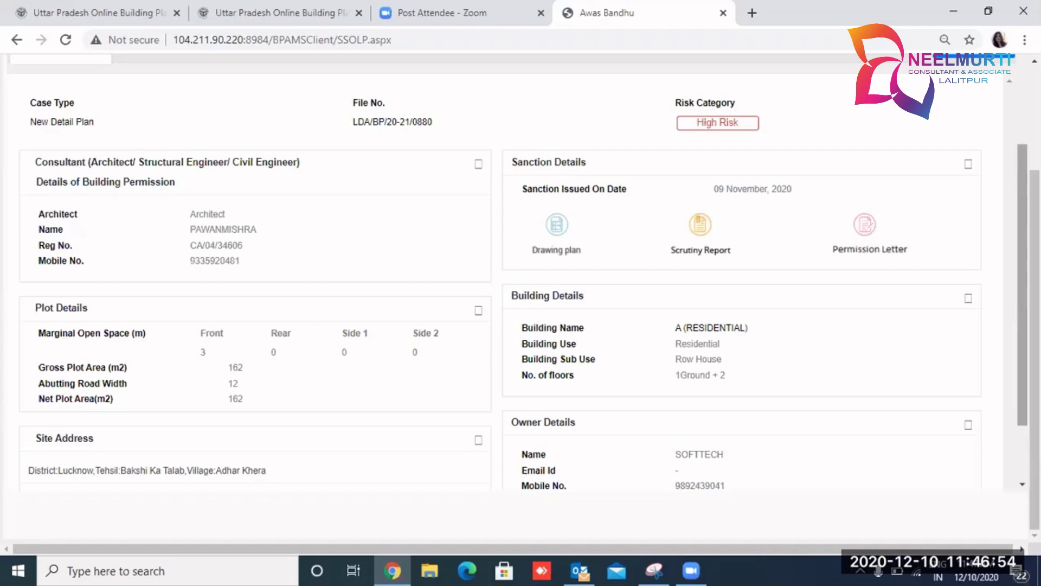
scroll(659, 282, down, 1)
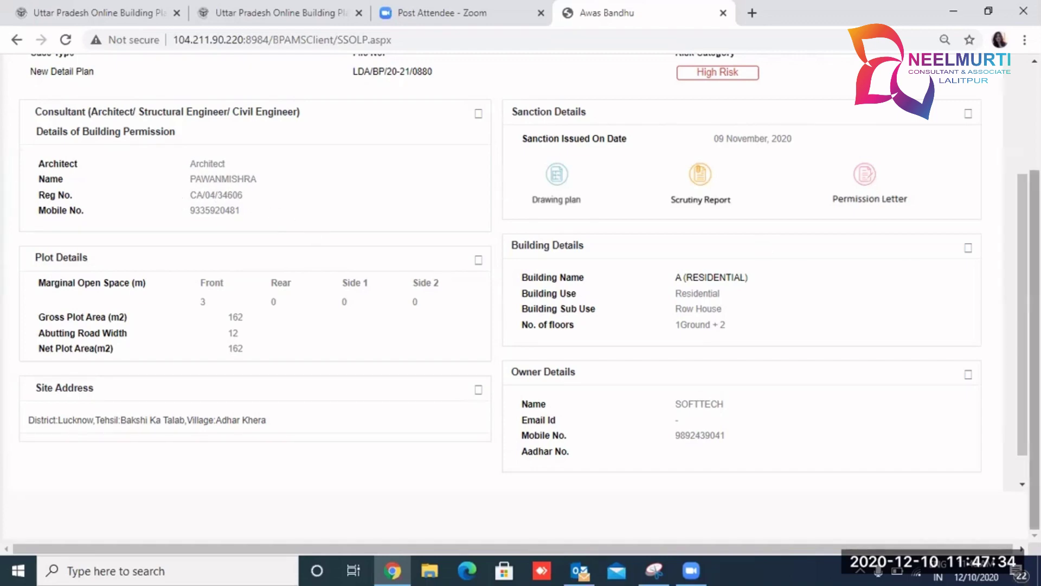
scroll(474, 323, up, 3)
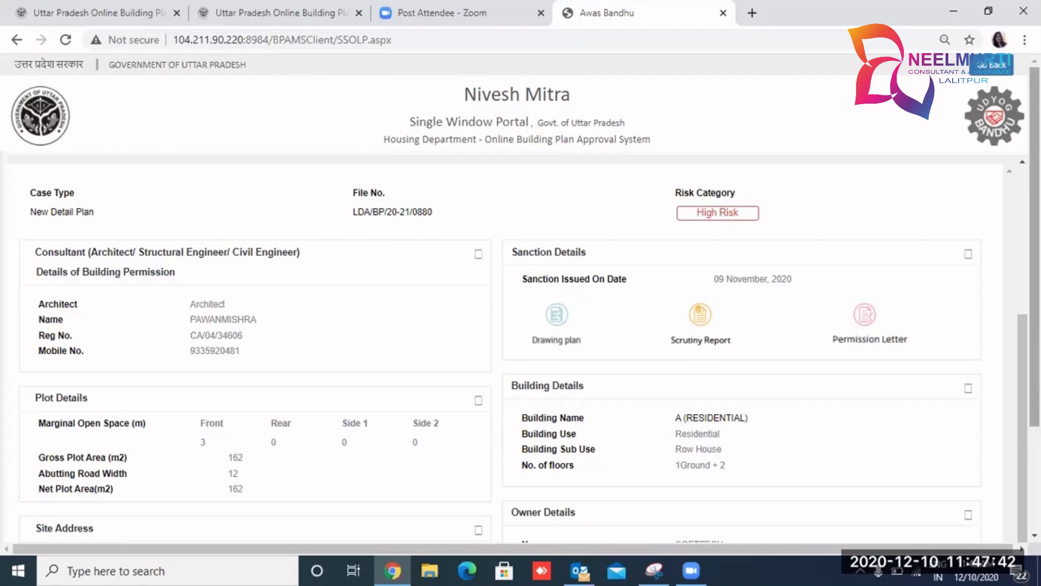
scroll(1012, 270, up, 3)
scroll(1012, 270, up, 2)
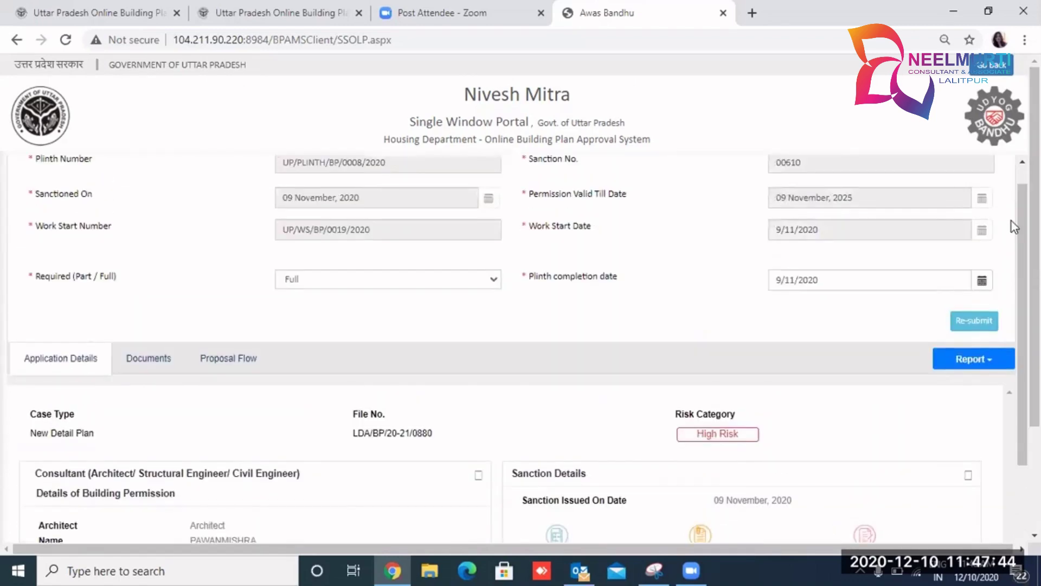
- List the plinth form's three mandatory documents, then switch to the Home.aspx building plan approval tab
click(151, 364)
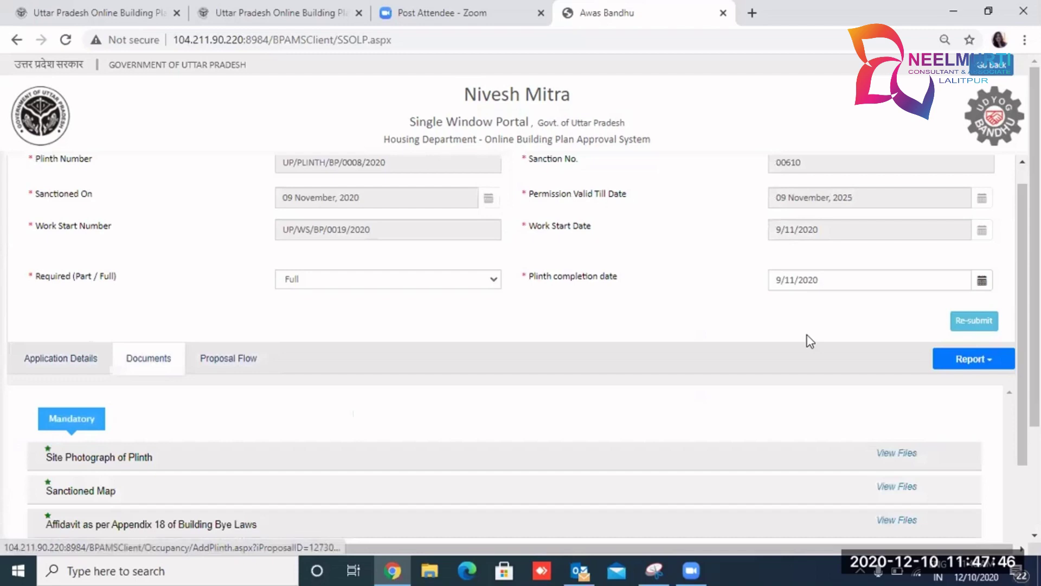
scroll(806, 339, down, 2)
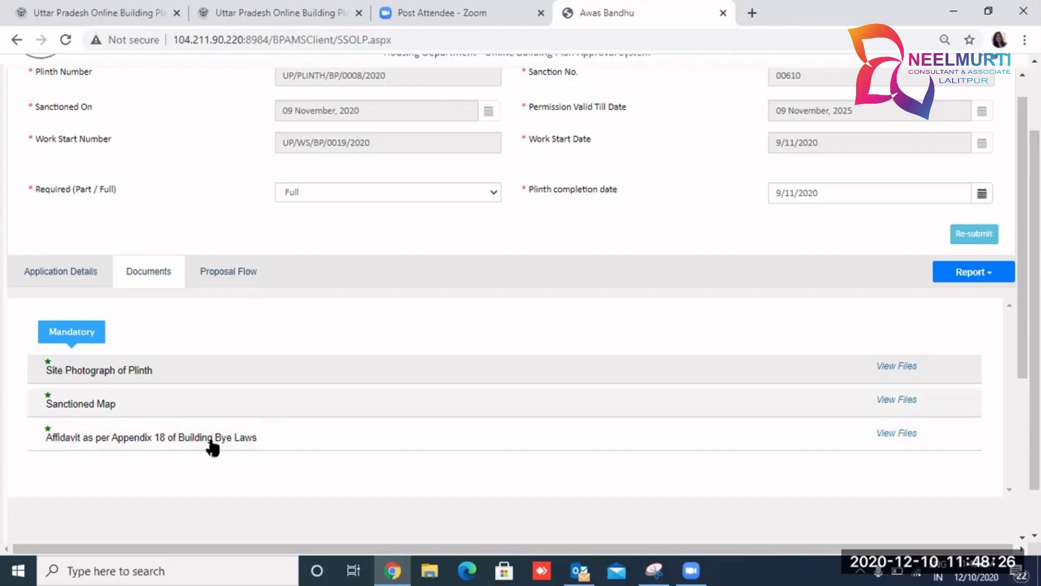
click(209, 13)
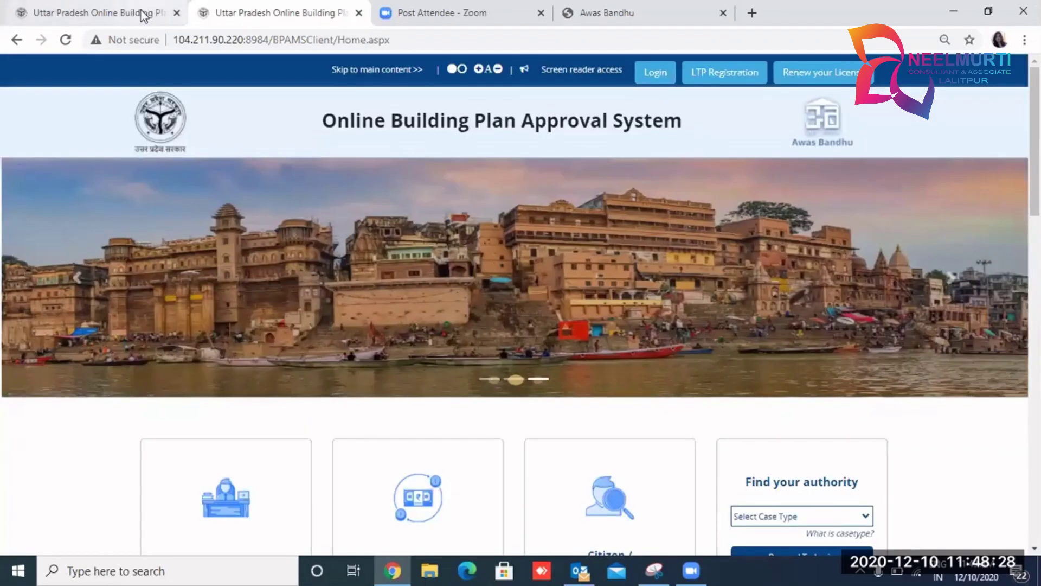
- On the UPOBPAS login page, check the download Checklists, then list the Forms, including the Common and Plinth Affidavits
click(143, 15)
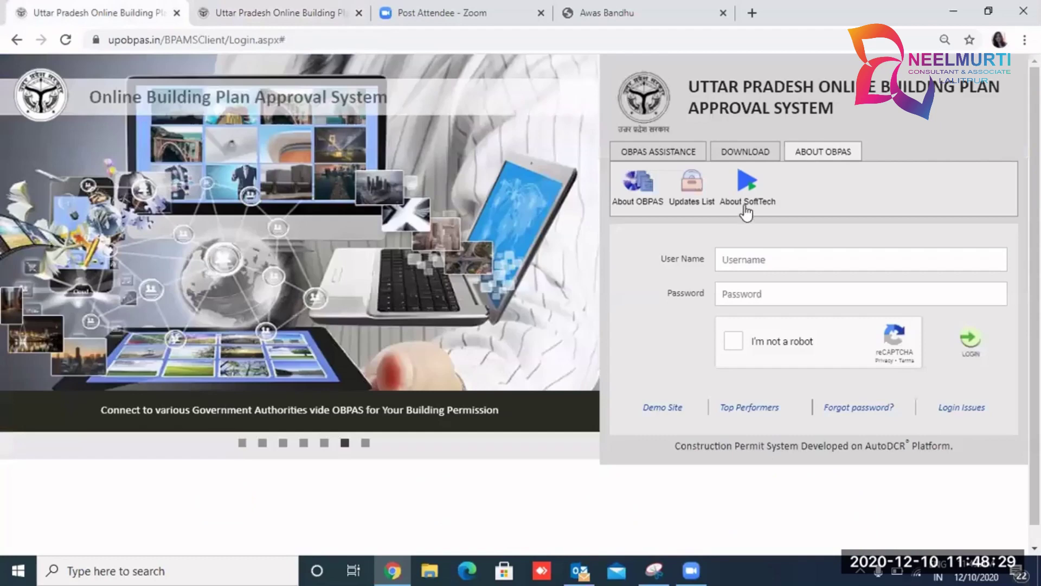
click(759, 155)
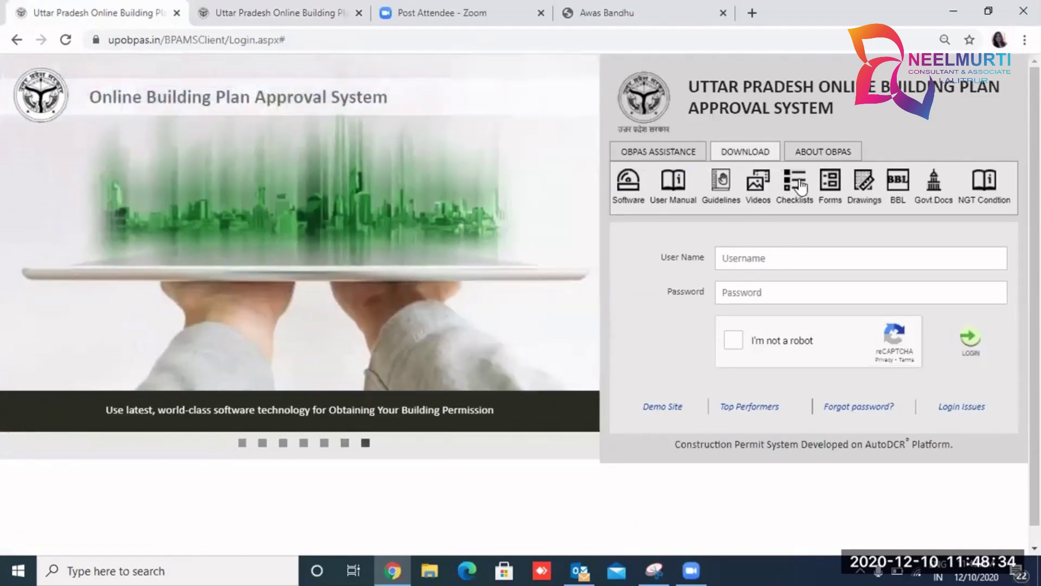
click(835, 198)
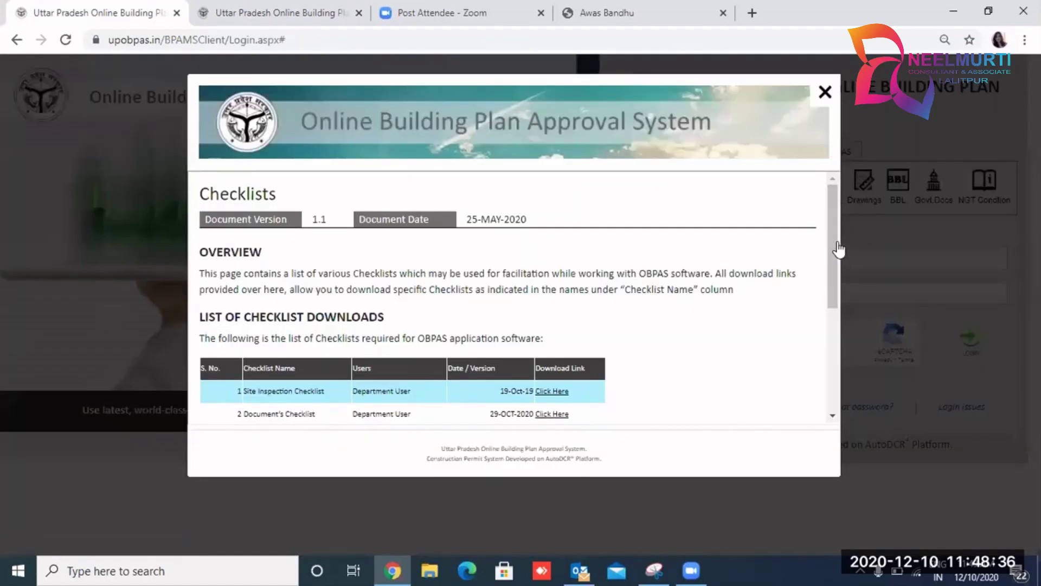
scroll(823, 108, down, 3)
click(824, 93)
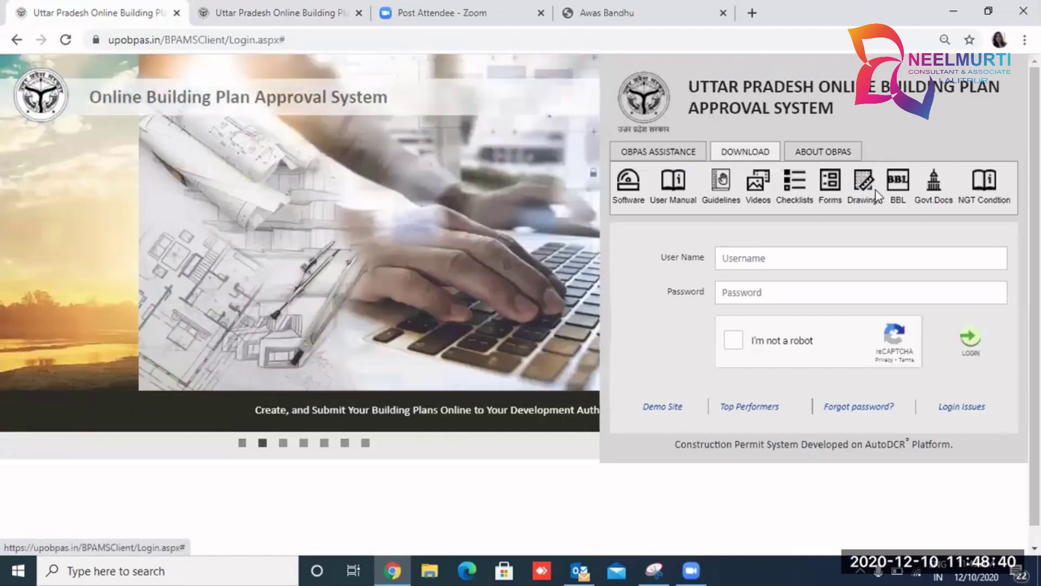
click(830, 187)
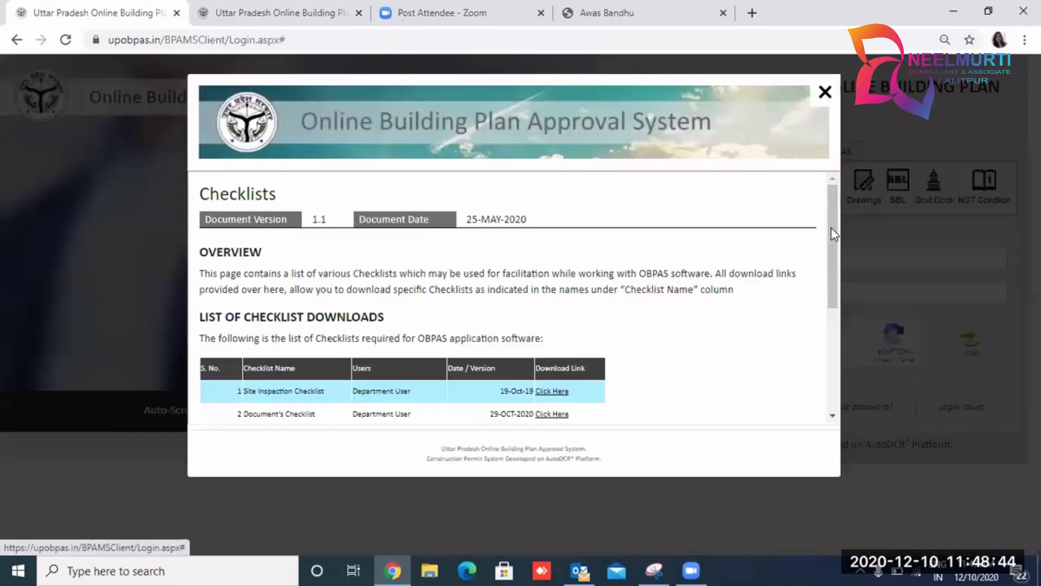
scroll(594, 363, down, 1)
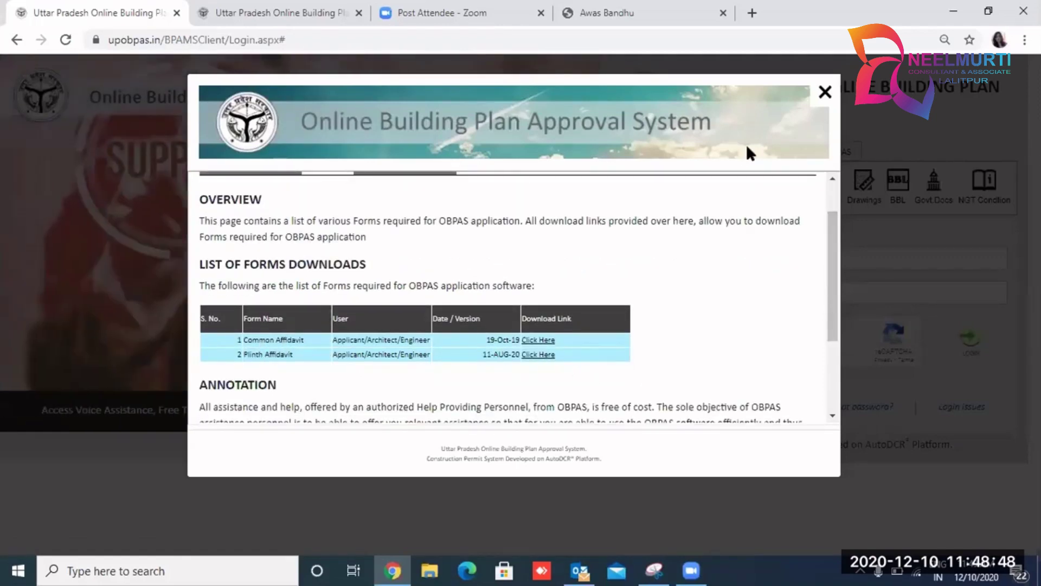
- Close the Download Forms dialog and return to the plinth intimation application tab
click(824, 92)
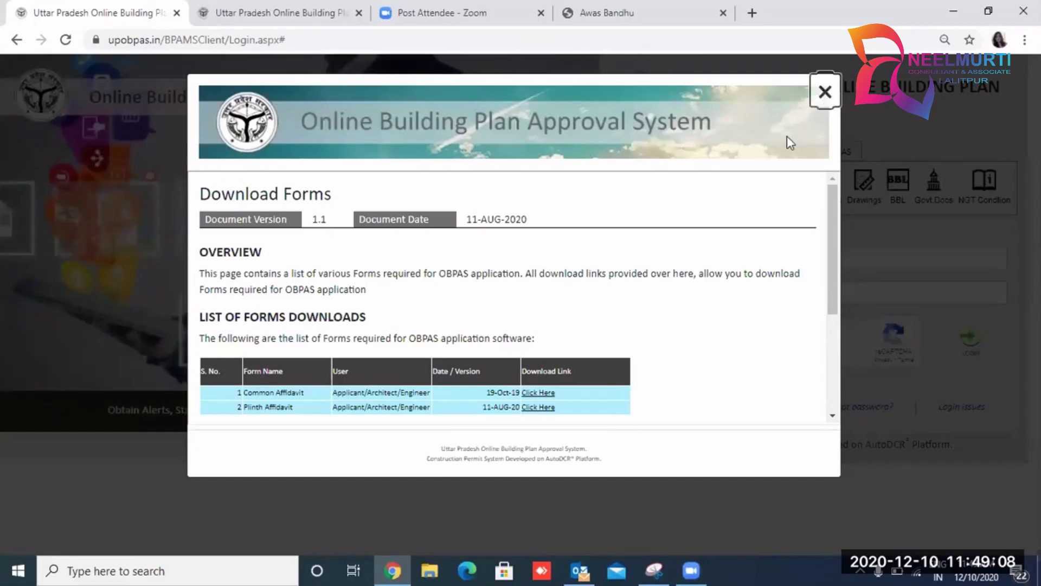
key(Escape)
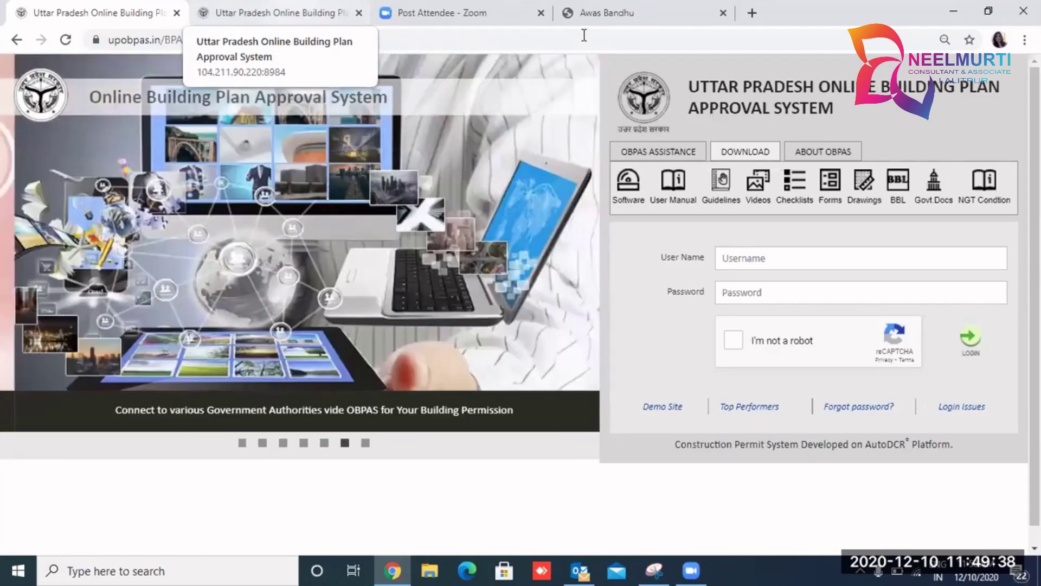
key(ctrl+Tab)
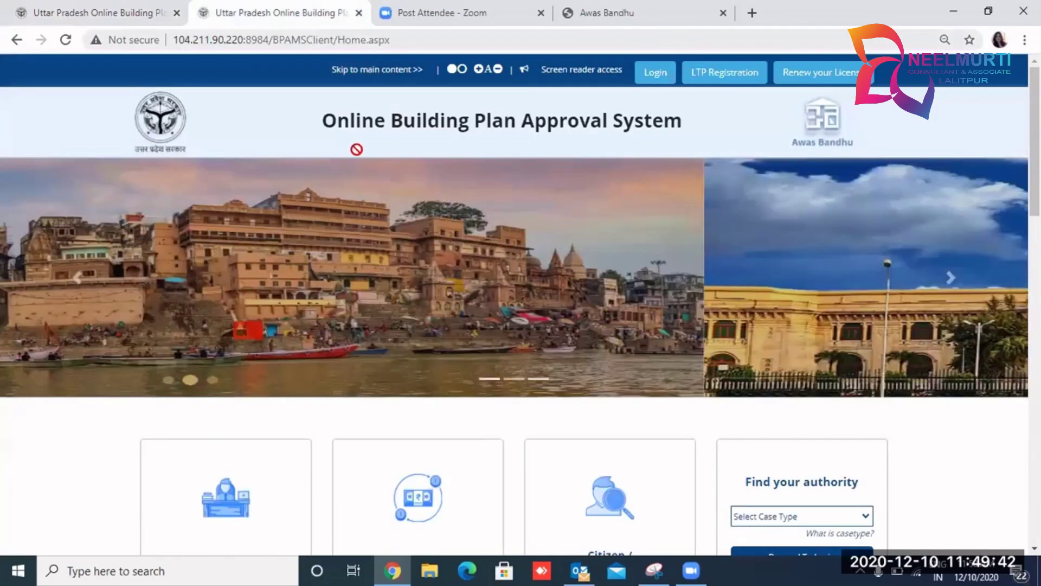
key(ctrl+Tab)
key(ctrl+Tab)
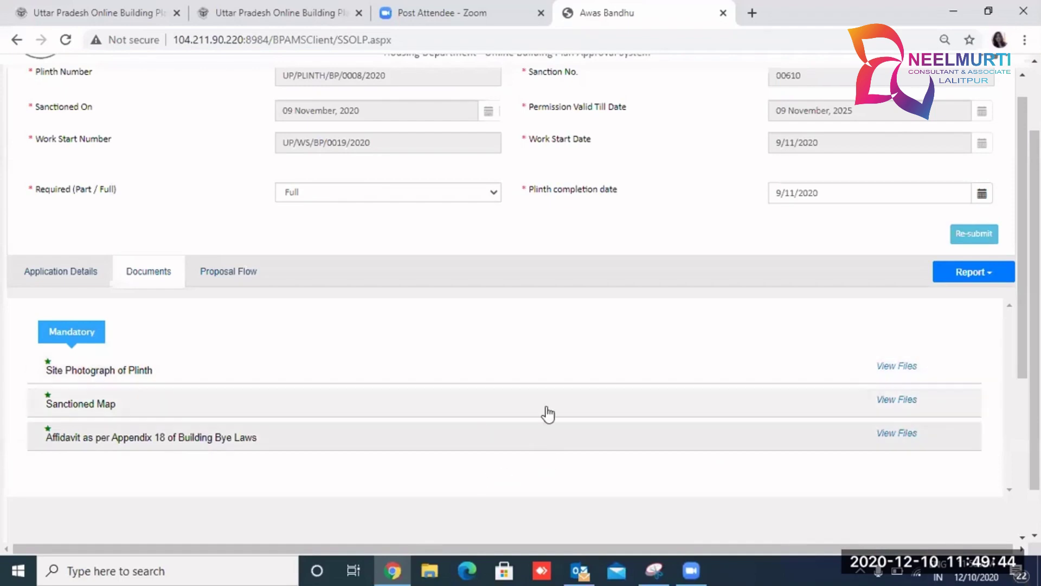
- Open the plinth application's Proposal Flow tab
scroll(871, 372, down, 1)
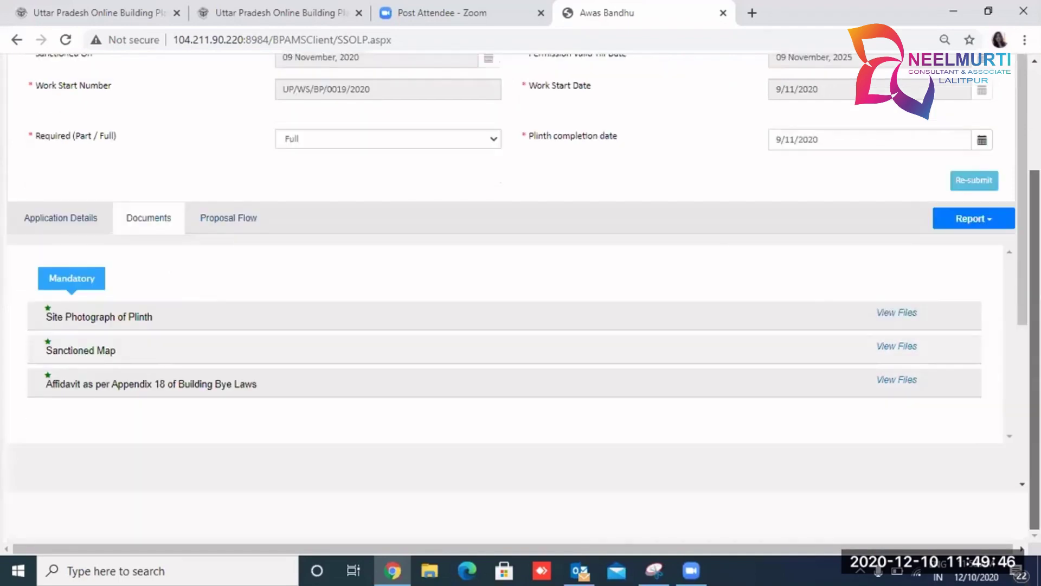
scroll(1006, 324, up, 3)
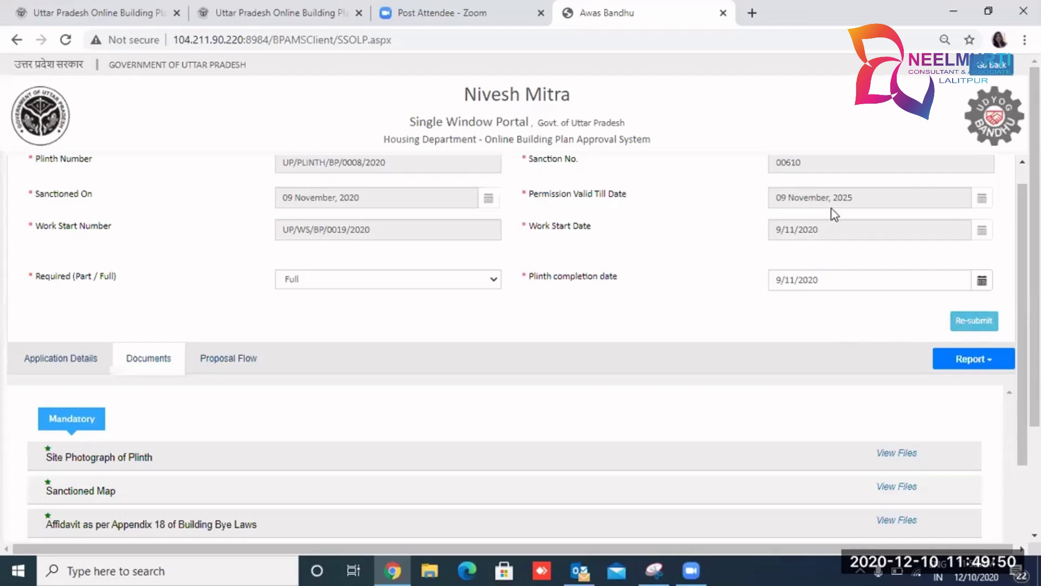
click(207, 358)
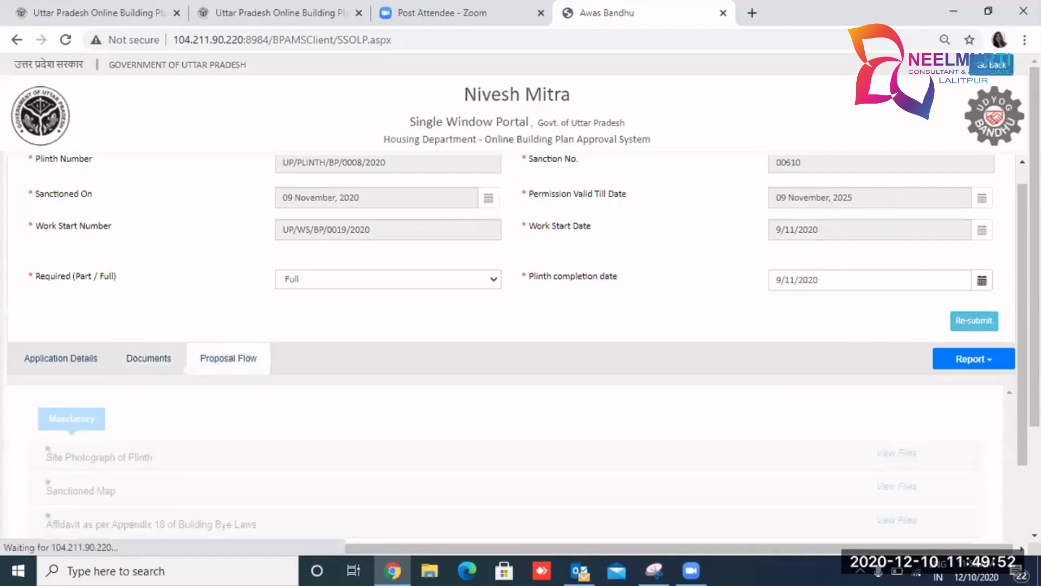
scroll(521, 299, down, 3)
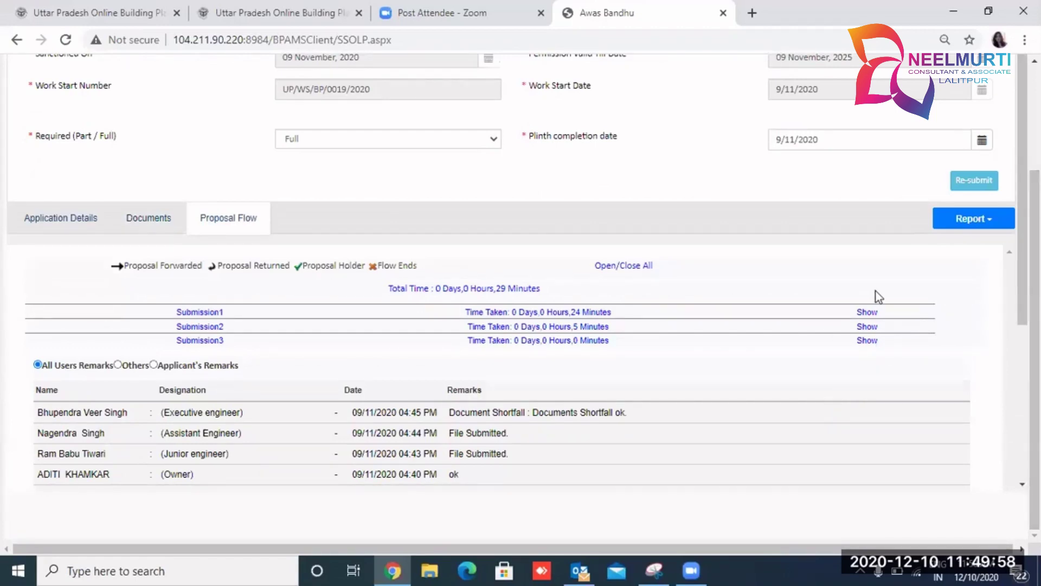
- Expand Submission1, Submission2 and Submission3 into their reviewer chains
click(867, 314)
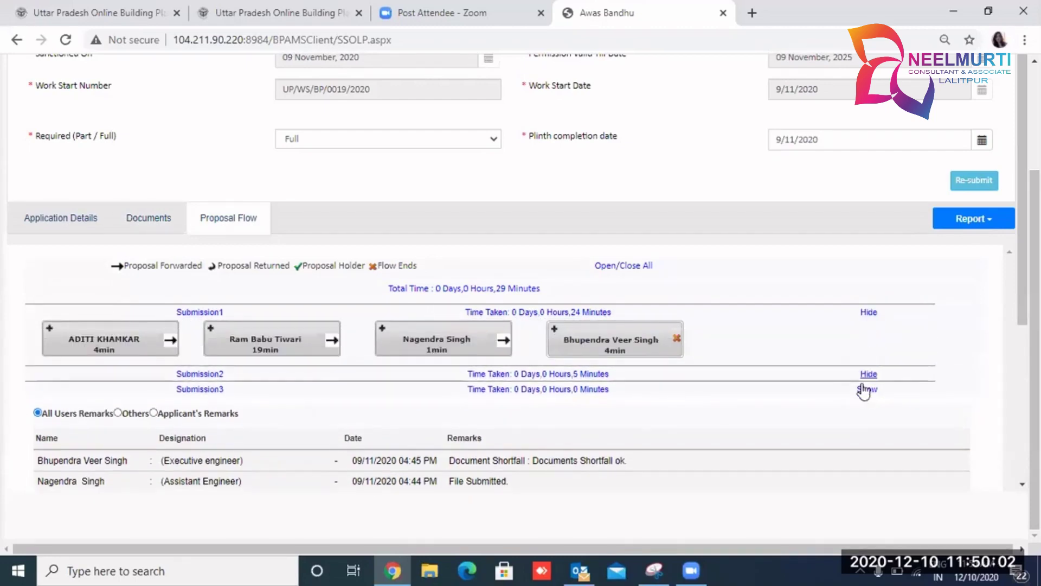
click(867, 374)
click(853, 439)
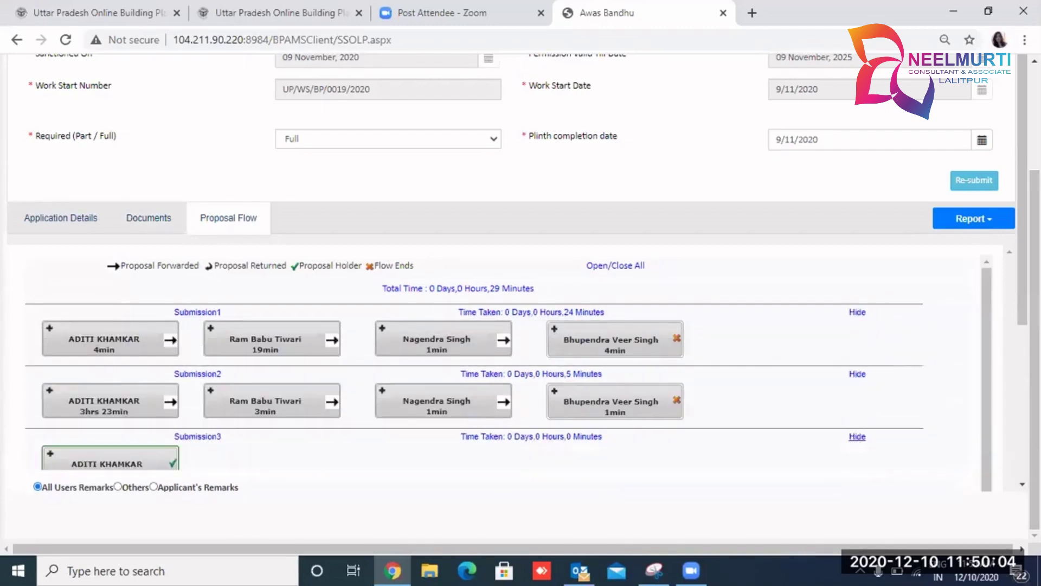
scroll(521, 299, up, 3)
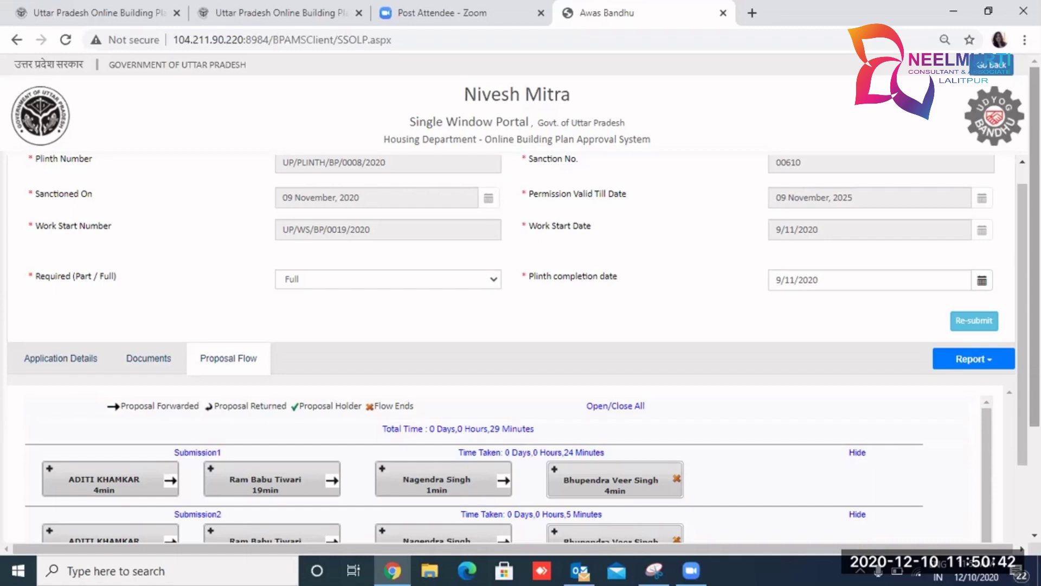
scroll(515, 347, up, 1)
scroll(515, 348, up, 1)
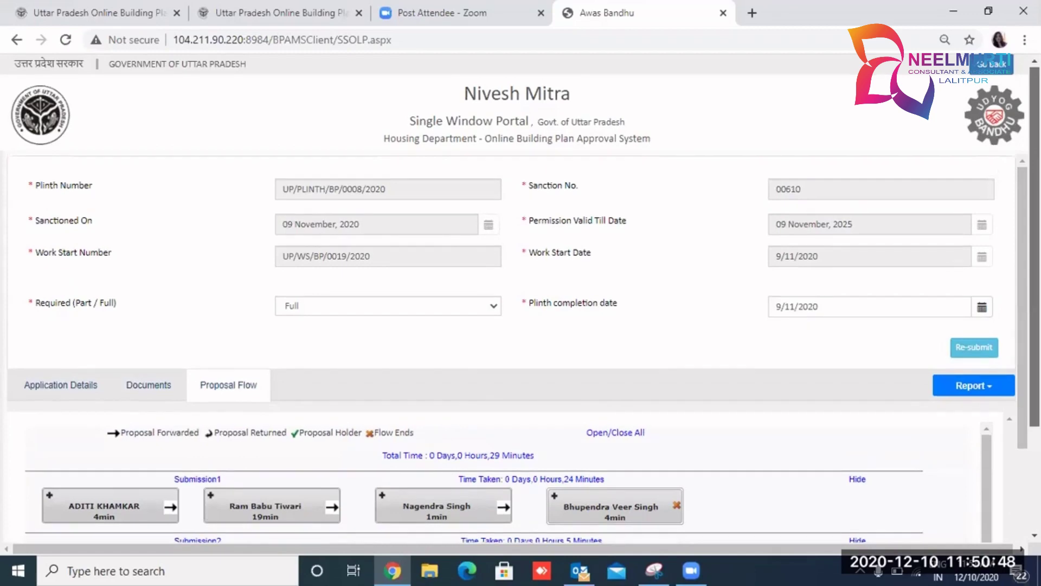
- Expand Submission1's second, third and fourth reviewer boxes to show inward and outward times
click(211, 495)
click(383, 496)
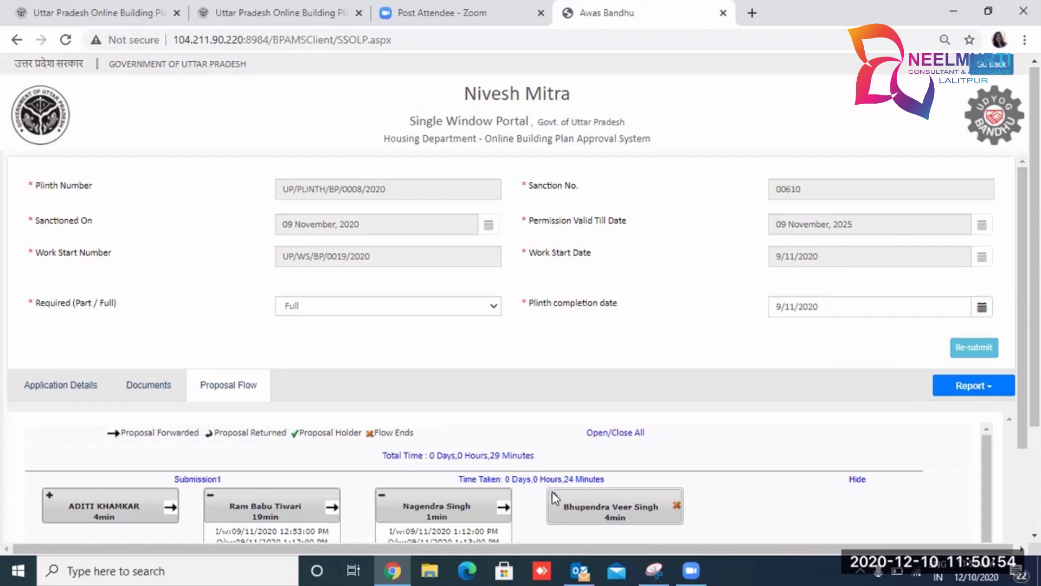
click(554, 495)
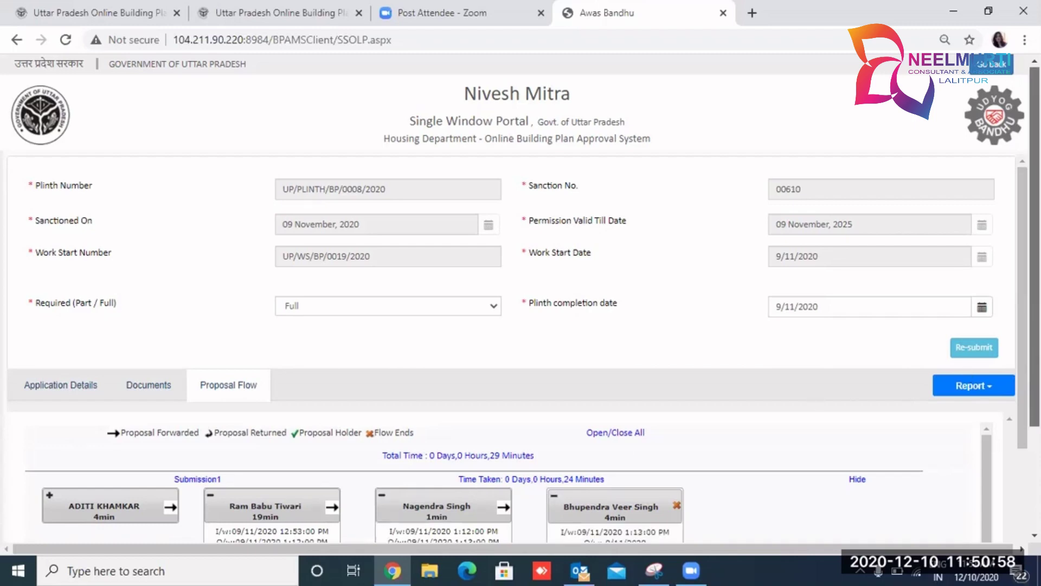
scroll(722, 477, down, 1)
mouse_move(281, 512)
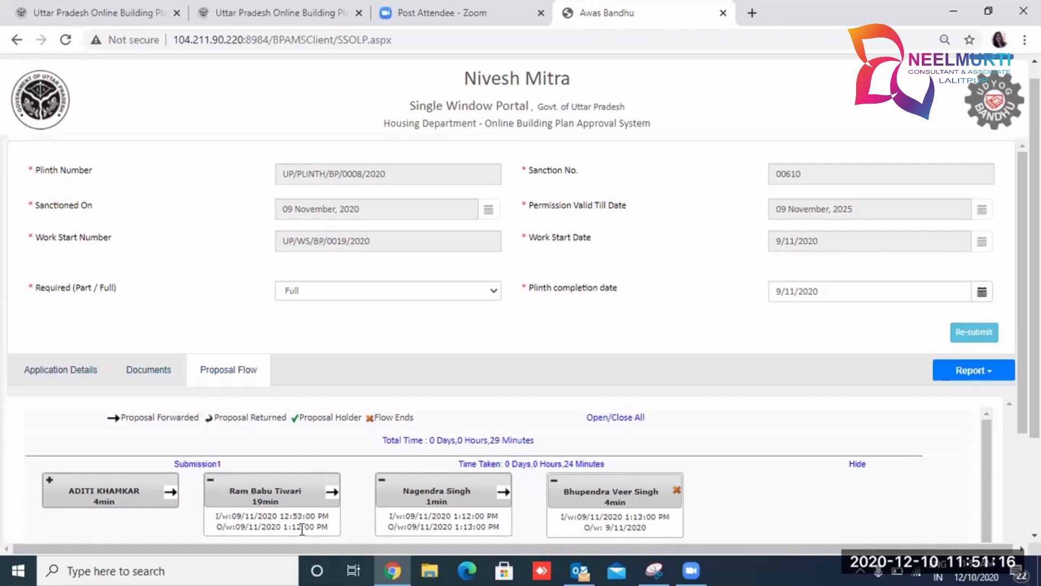
- Generate the Site Visit Report (09 Nov 2020, all items approved), then return to the Plinth Number fields
click(975, 374)
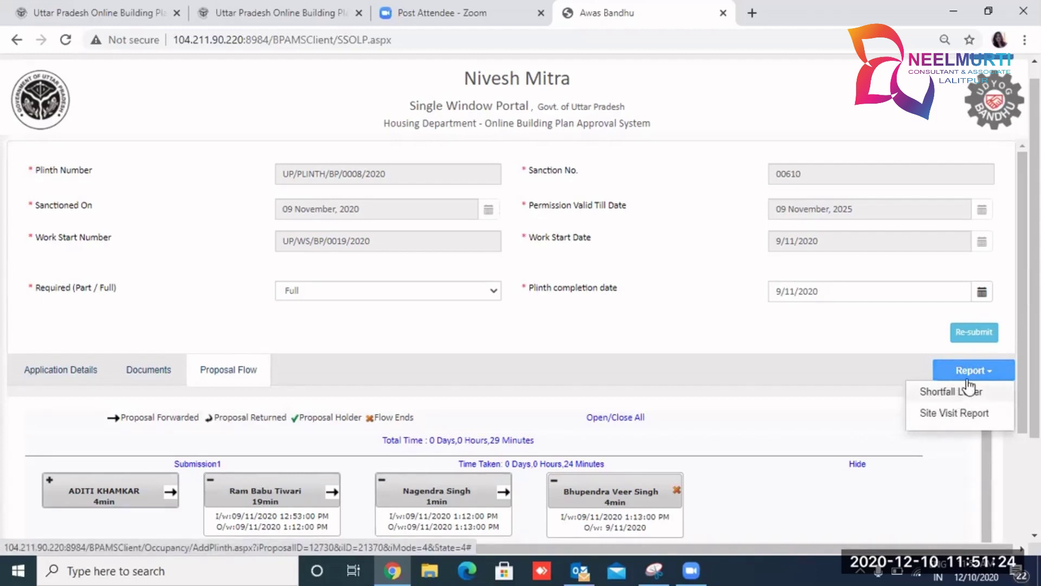
click(939, 419)
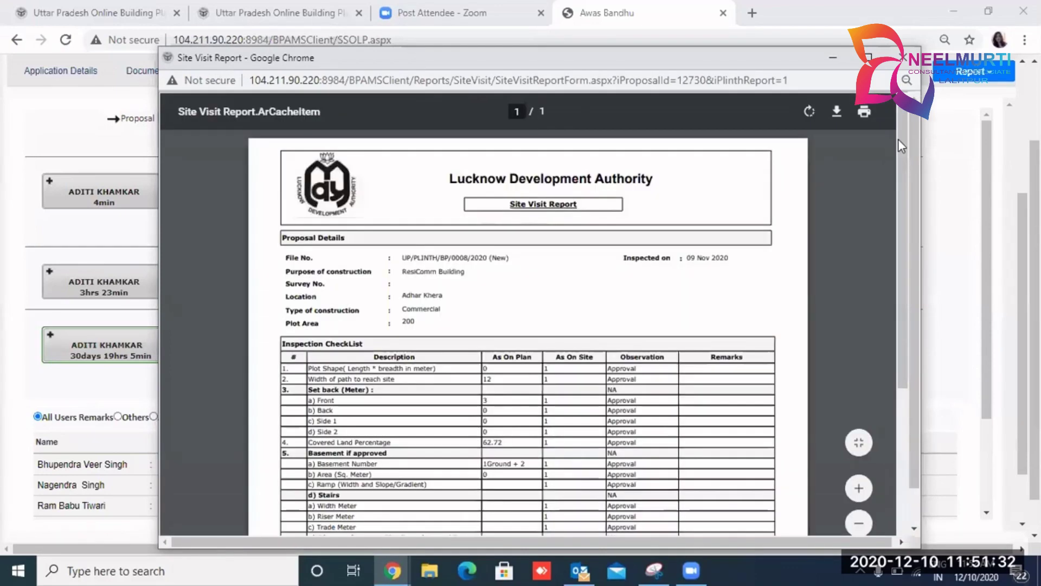
scroll(910, 329, down, 4)
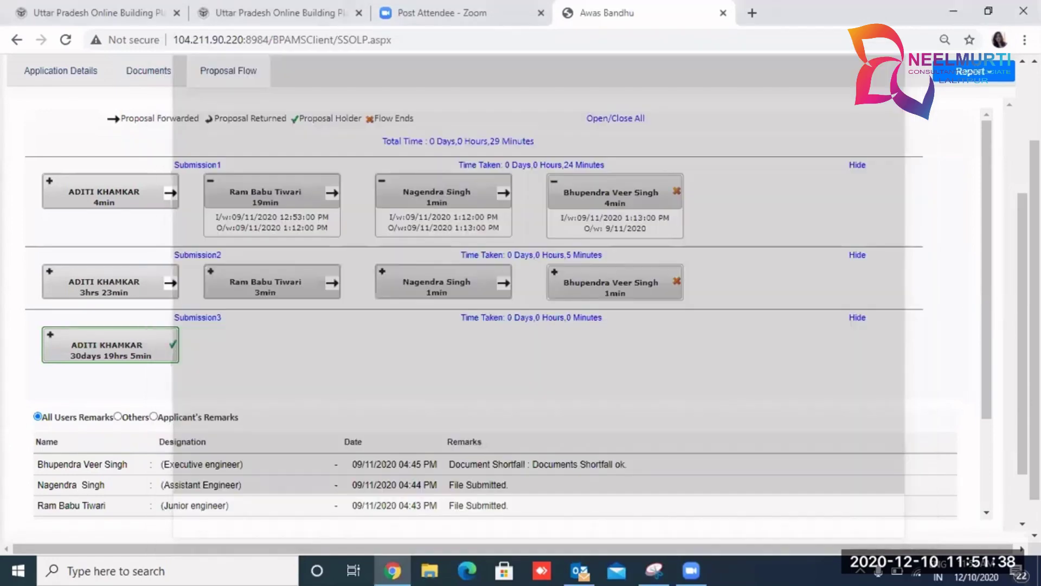
scroll(969, 272, up, 3)
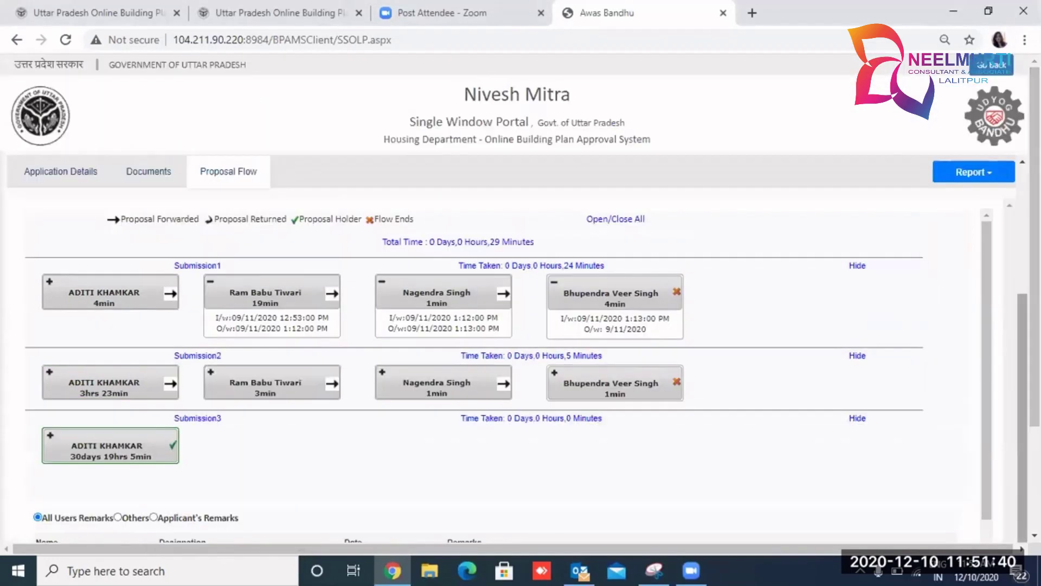
scroll(1009, 193, up, 2)
scroll(998, 145, up, 1)
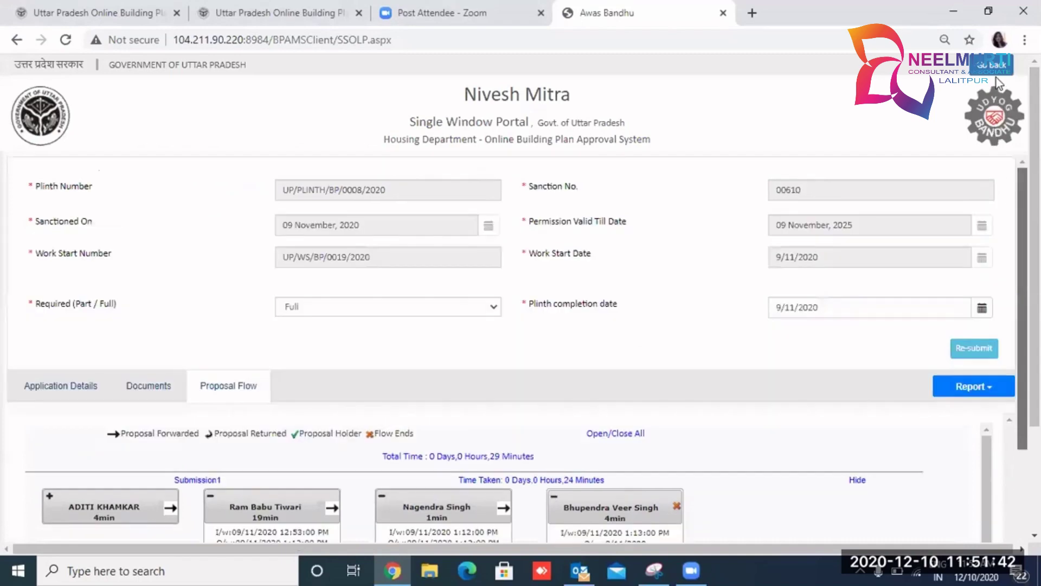
- Go back and list the SOFTTECH unit's applied Housing Department 'e-intimation of Plinth level completion'
click(991, 66)
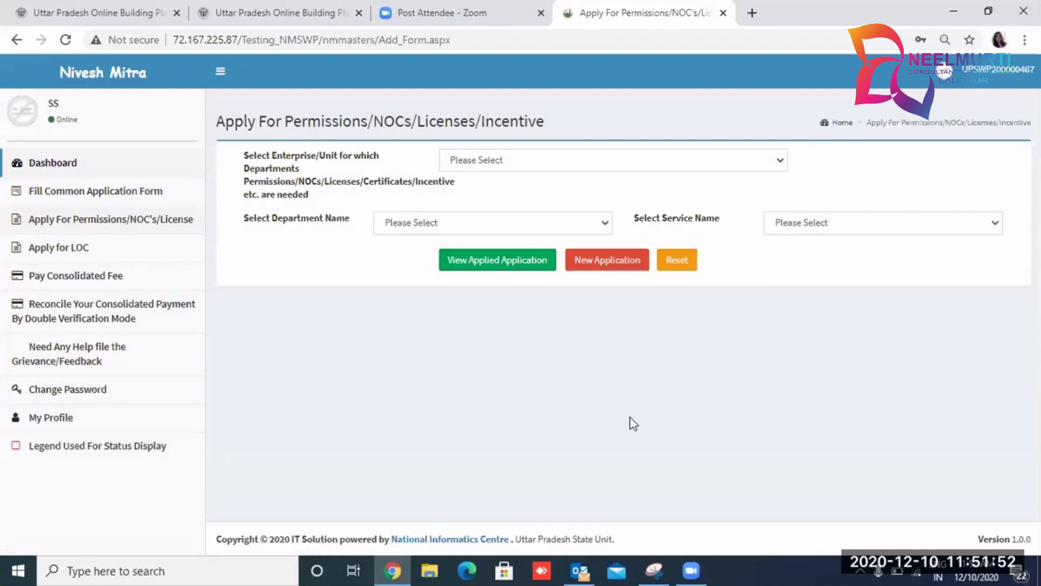
click(575, 160)
scroll(546, 217, down, 5)
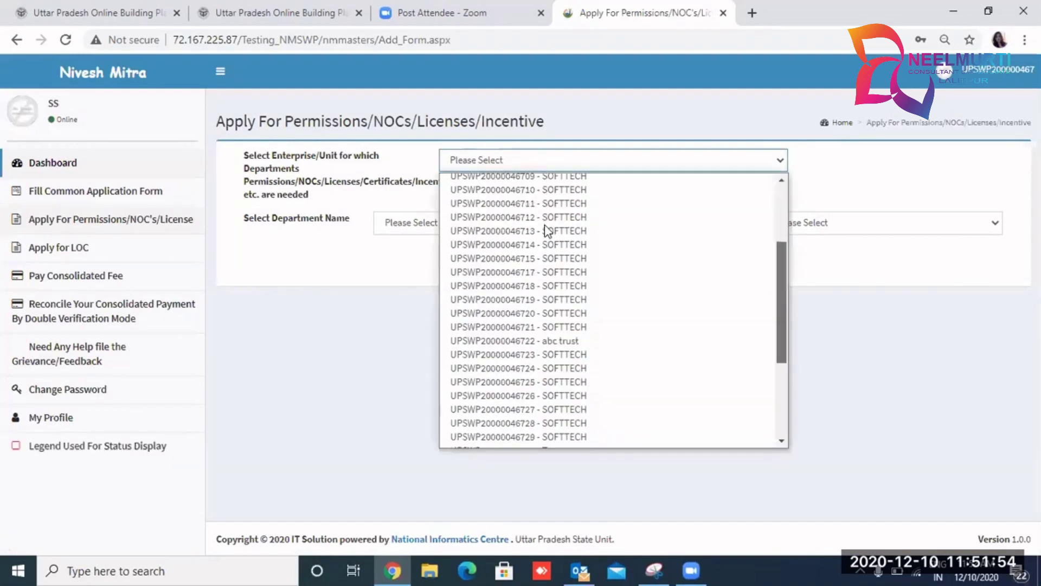
click(546, 227)
click(493, 223)
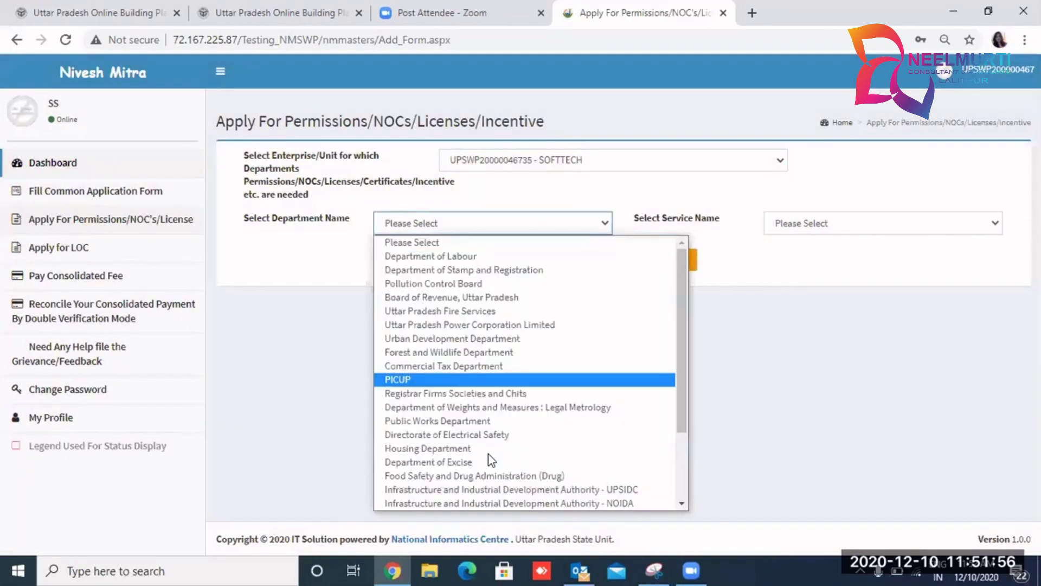
click(489, 450)
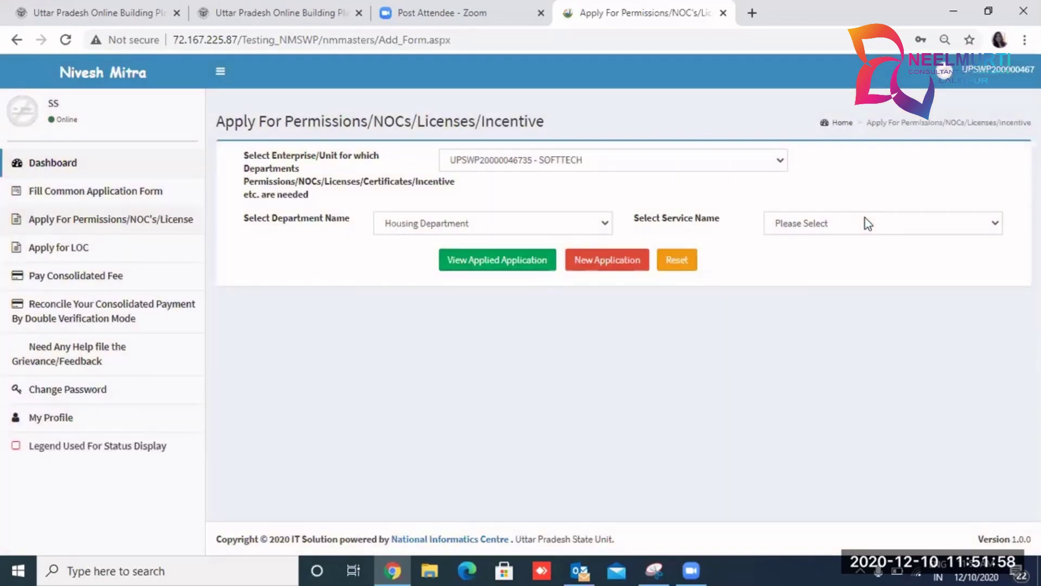
click(868, 224)
click(845, 298)
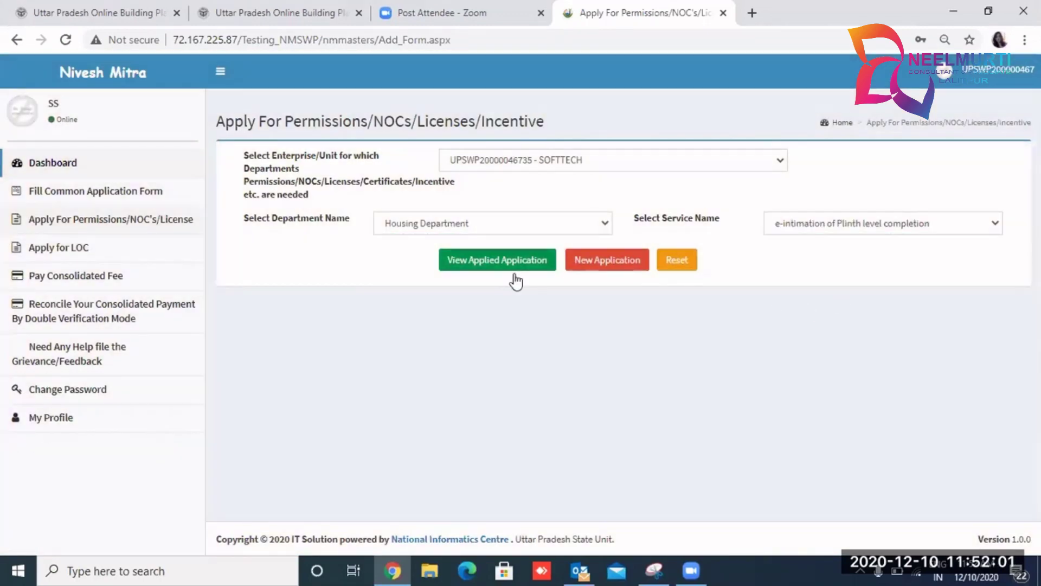
click(513, 274)
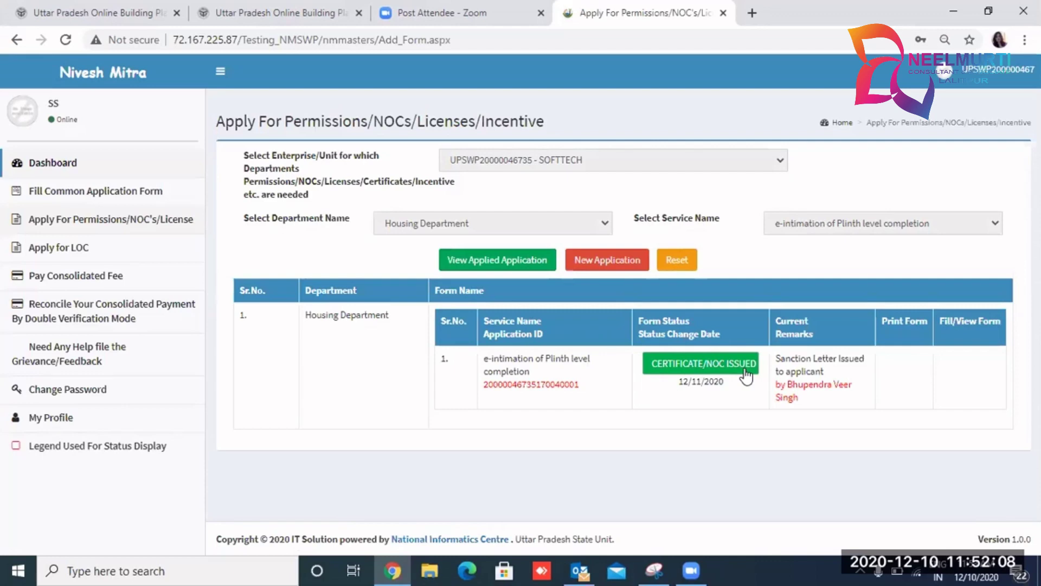
- Review the full status history of the CERTIFICATE/NOC ISSUED plinth intimation, then close it
click(717, 363)
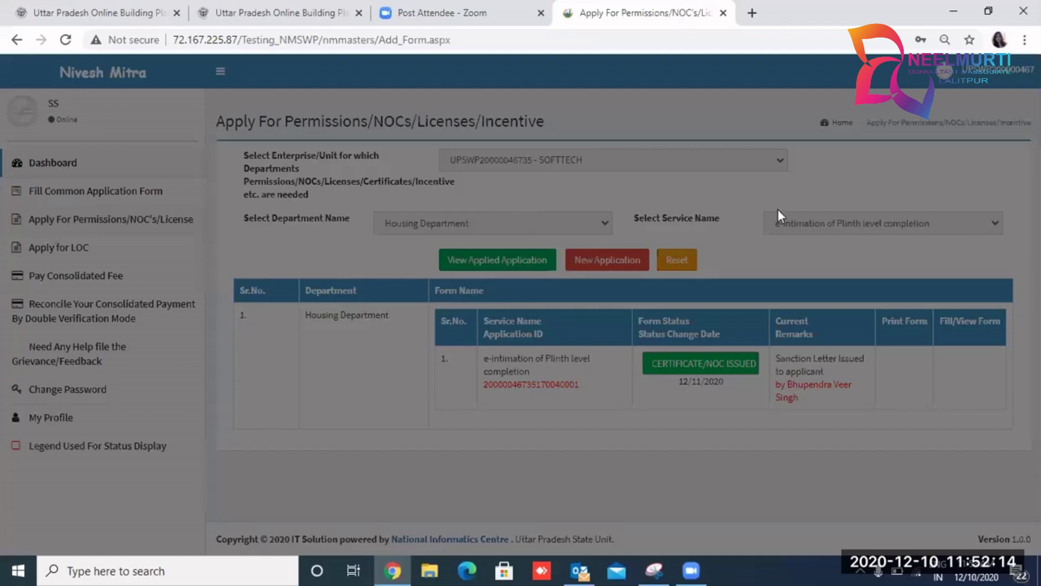
scroll(616, 425, down, 2)
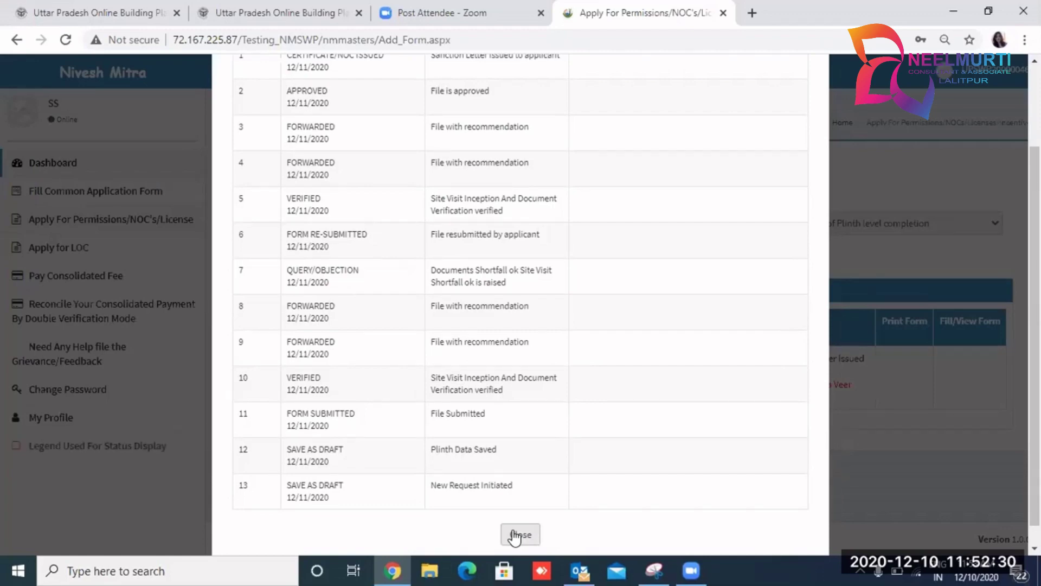
click(517, 534)
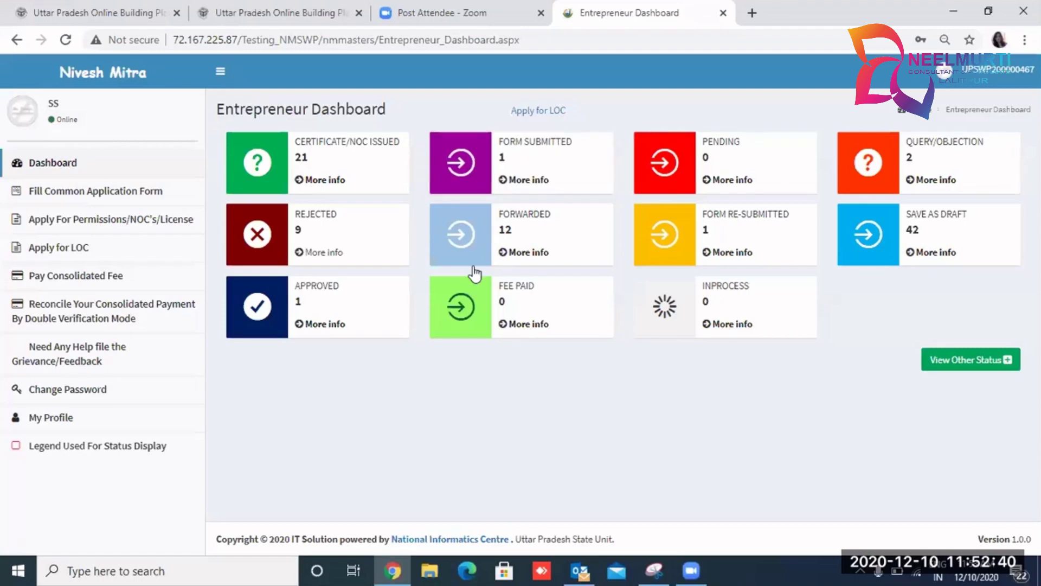
- List the 21 certificate-issued applications and view the first one's NOC certificate and approved drawing
click(347, 159)
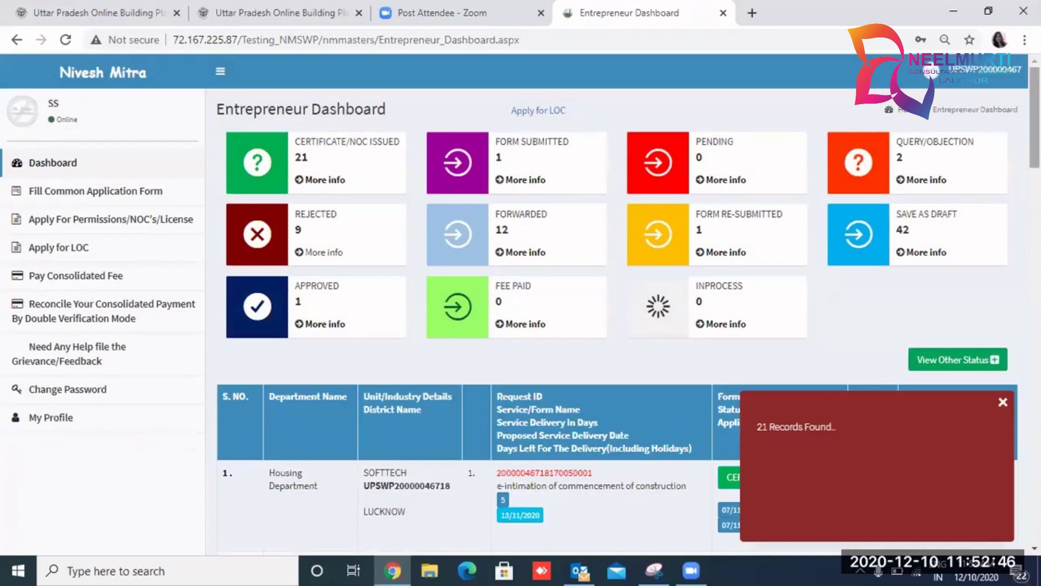
scroll(618, 304, down, 2)
scroll(923, 255, down, 4)
scroll(923, 255, up, 1)
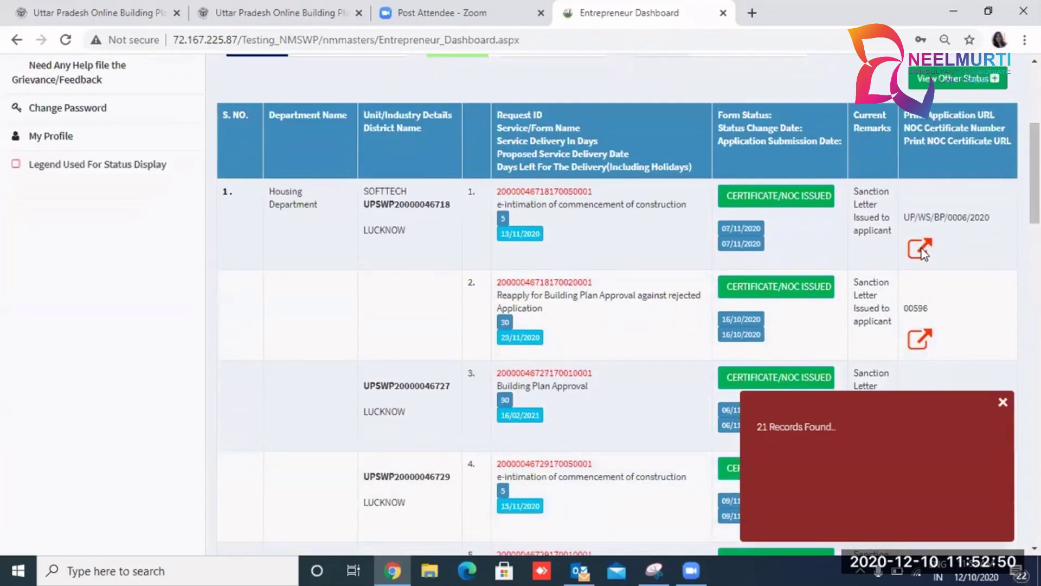
click(921, 250)
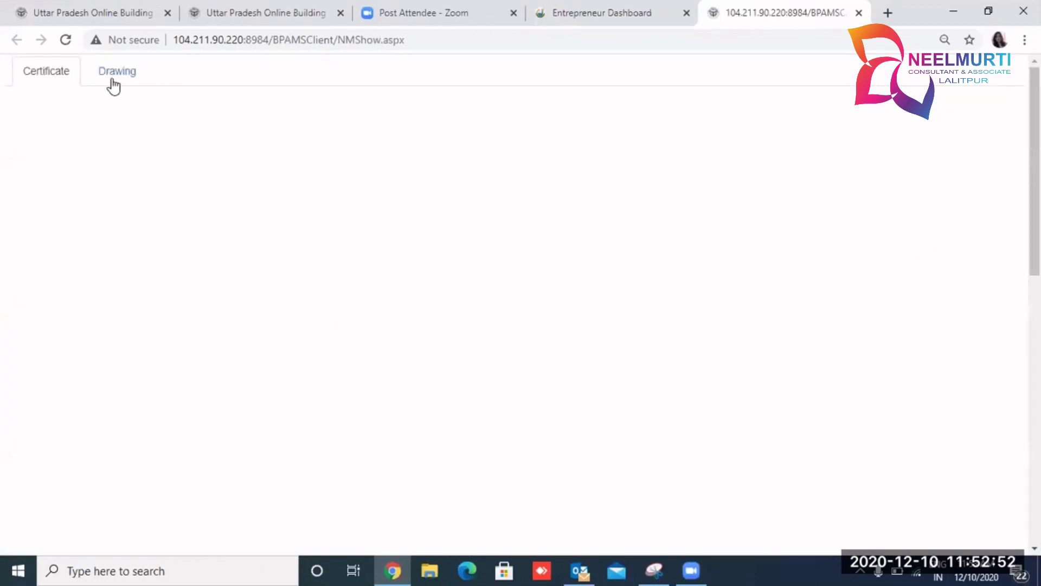
click(113, 79)
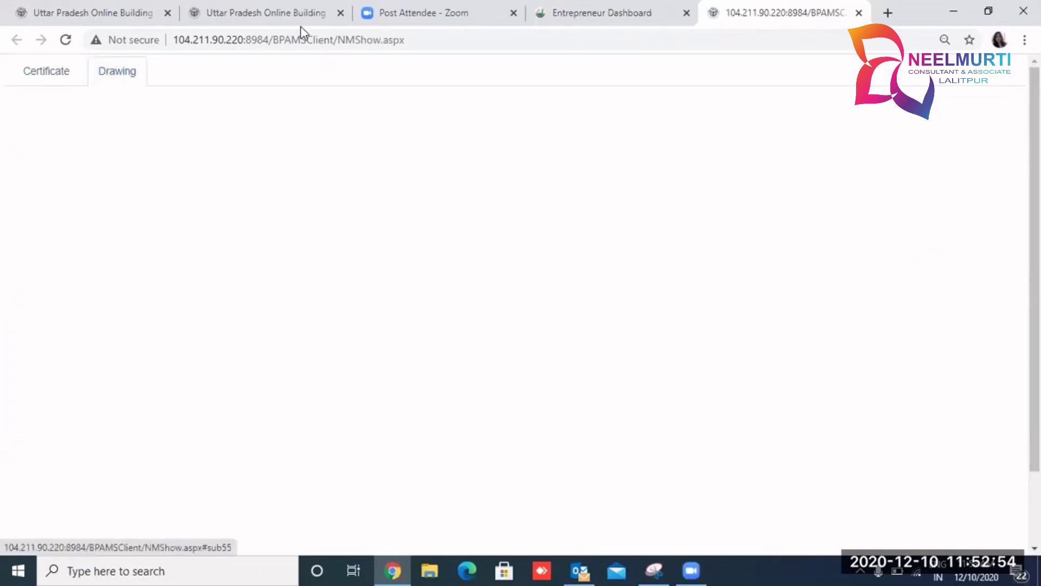
click(859, 12)
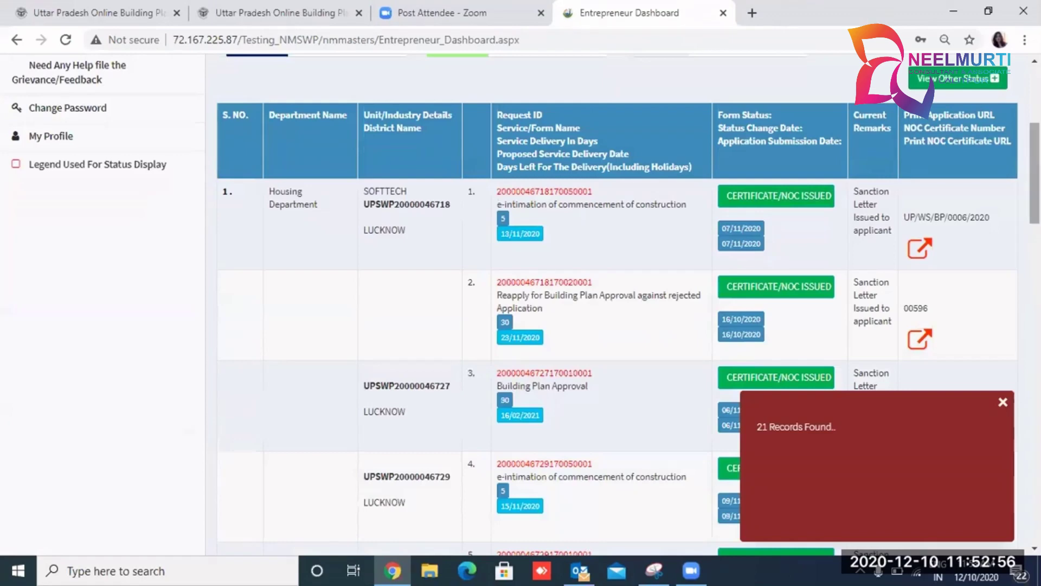
- Open the row 10 application's NOC certificate, then close the Entrepreneur Dashboard tab
scroll(629, 303, down, 8)
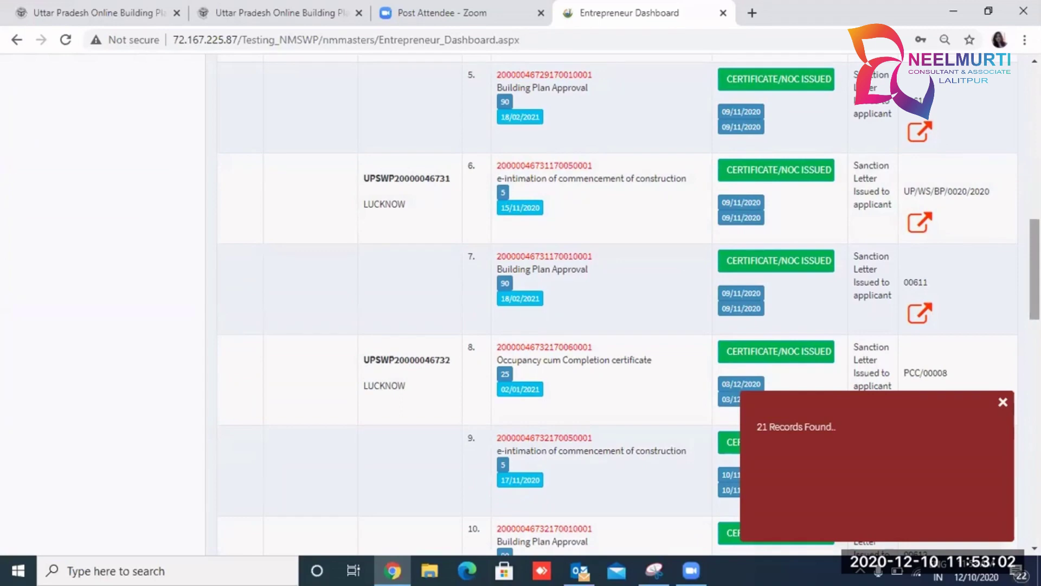
scroll(1034, 271, down, 3)
scroll(922, 325, down, 1)
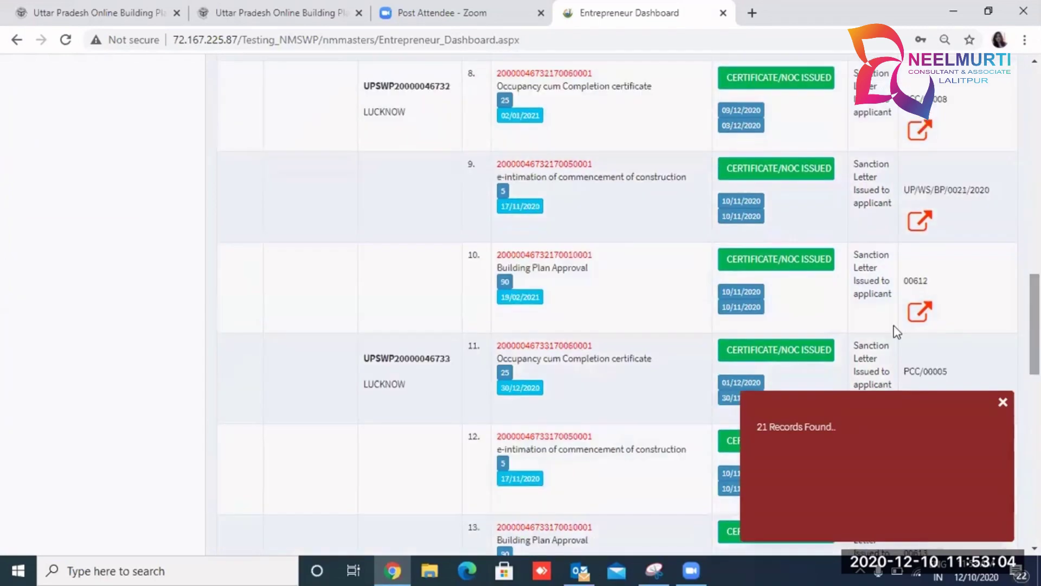
click(925, 314)
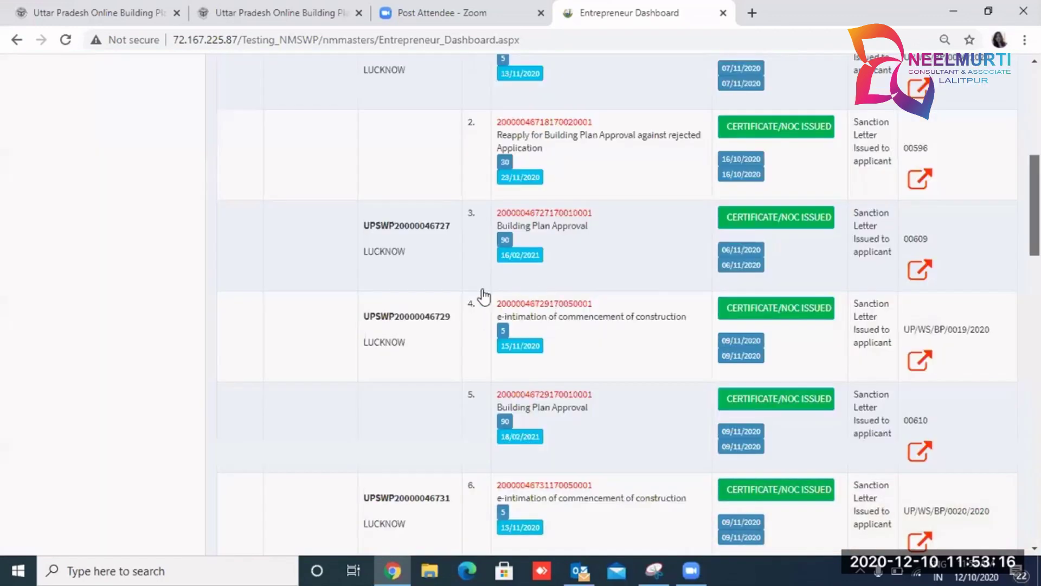
scroll(559, 366, up, 5)
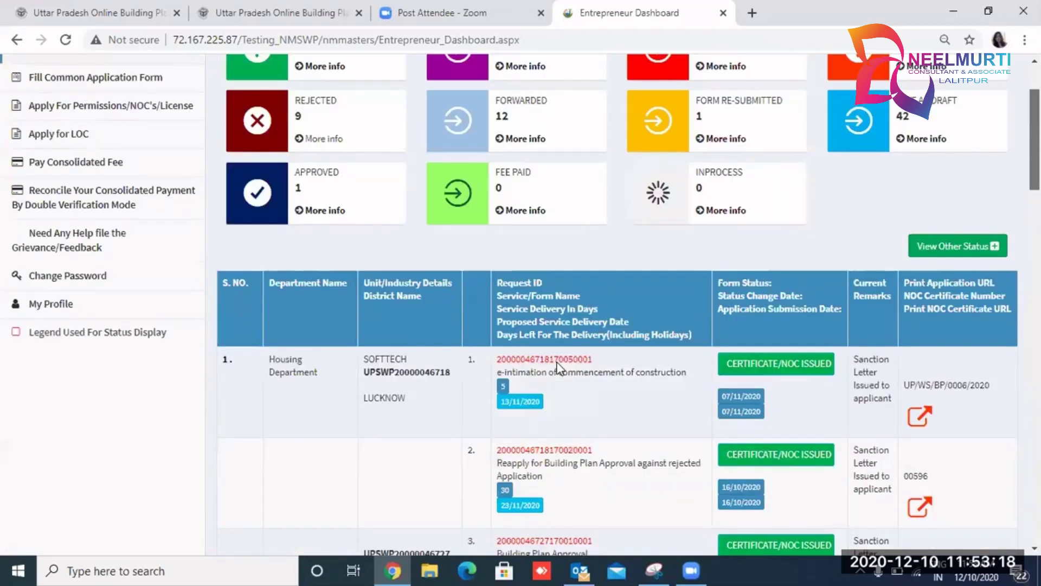
scroll(416, 301, up, 2)
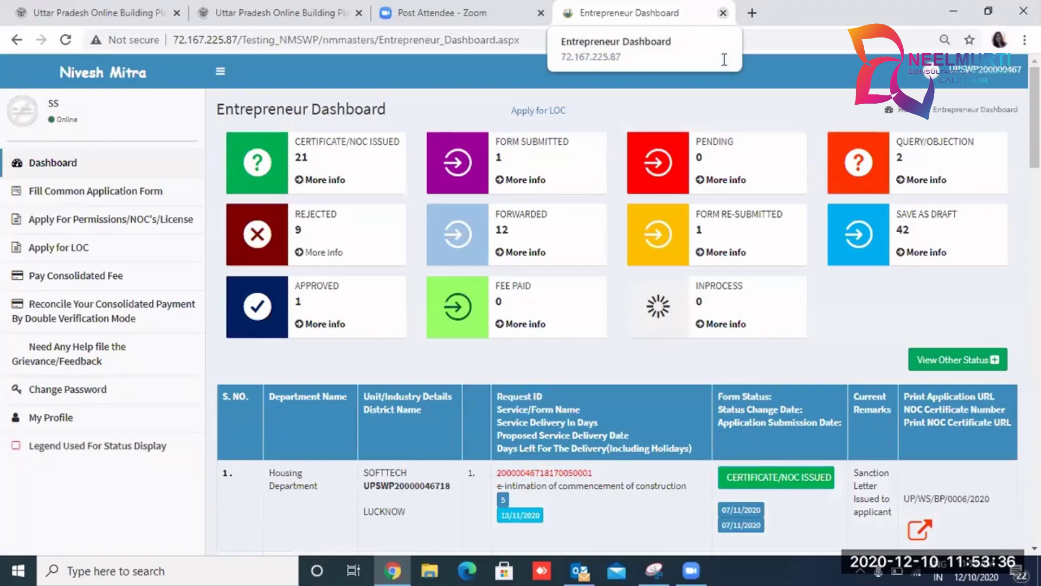
click(723, 12)
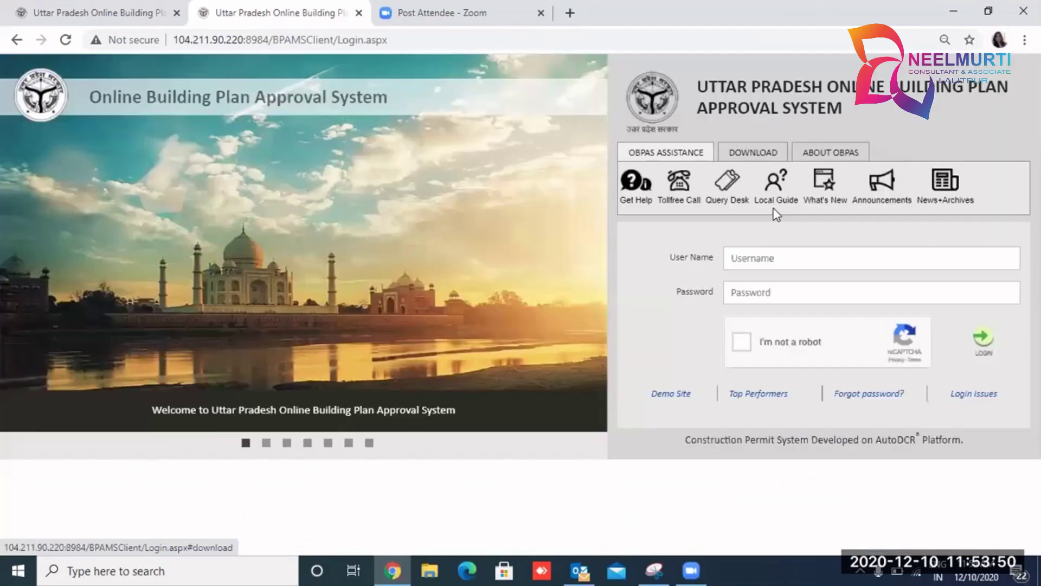